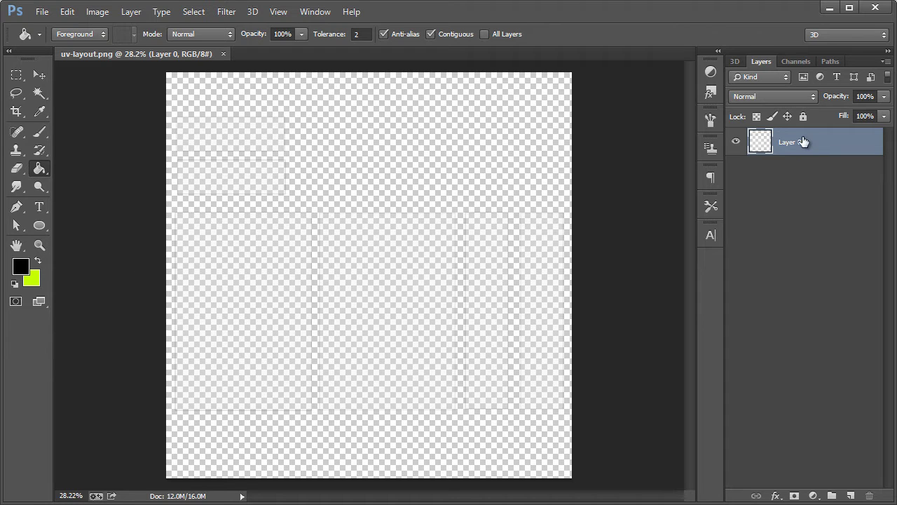
Create a new layer named background and place it beneath the UV layout layer
{"action": "key", "text": "ctrl+shift+n"}
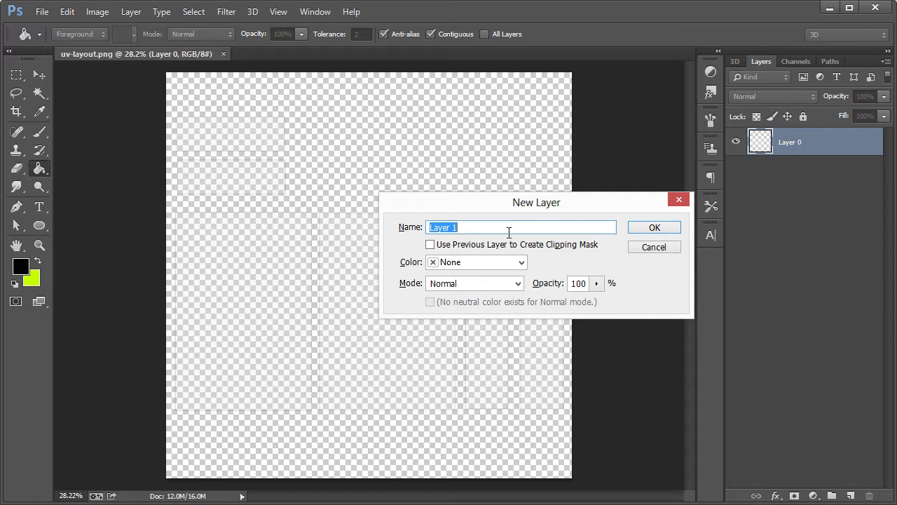
{"action": "type", "text": "background"}
{"action": "key", "text": "Return"}
{"action": "left_click_drag", "start_coordinate": [799, 146], "coordinate": [792, 181]}
Rename the UV layout layer from Layer 0 to UV
{"action": "double_click", "coordinate": [790, 143]}
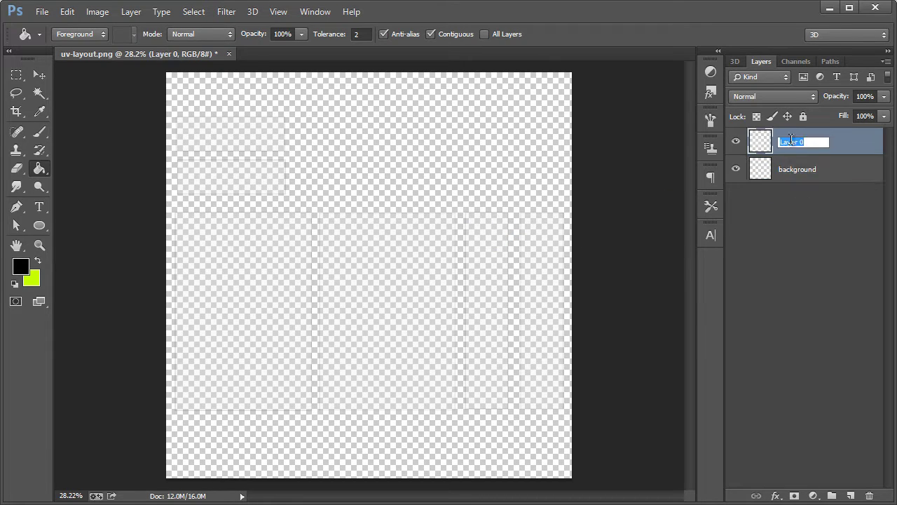
{"action": "type", "text": "UV"}
{"action": "key", "text": "Return"}
Fill the background layer with white (ffffff) using the Paint Bucket
{"action": "left_click", "coordinate": [791, 171]}
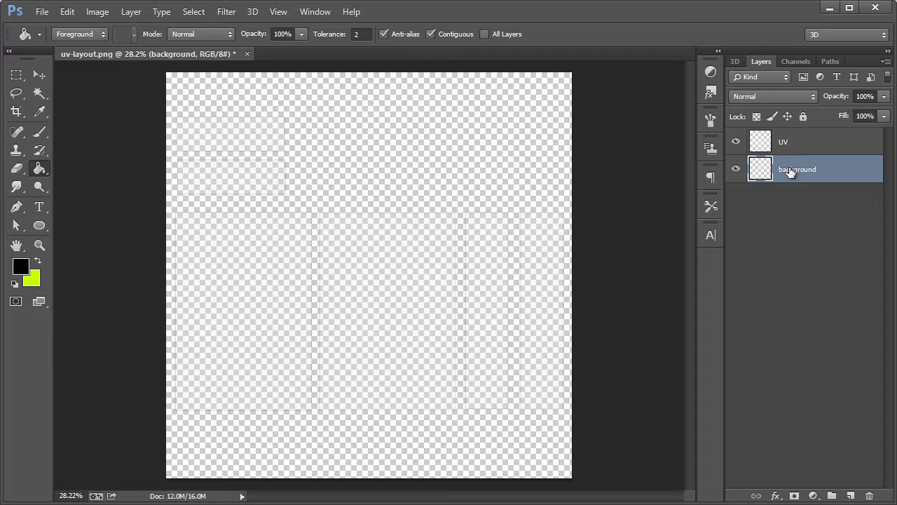
{"action": "left_click", "coordinate": [21, 268]}
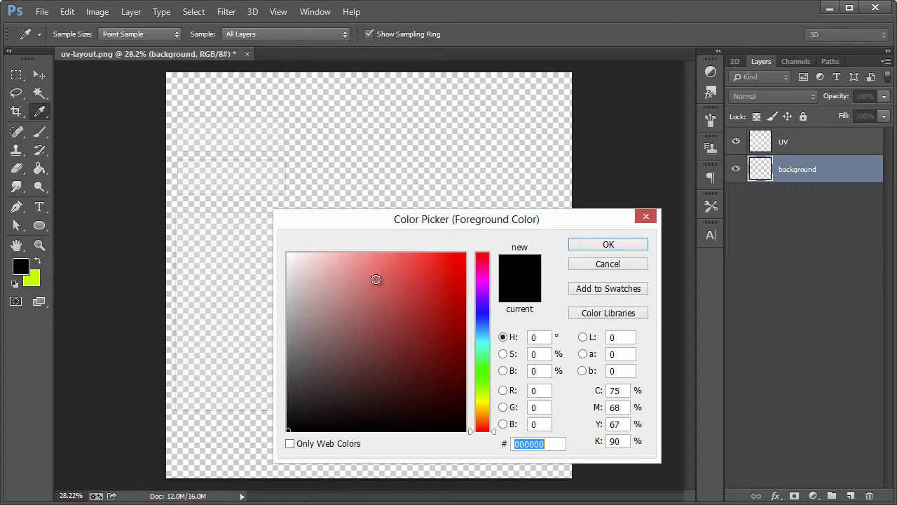
{"action": "type", "text": "ffffff"}
{"action": "left_click", "coordinate": [621, 247]}
{"action": "key", "text": "g"}
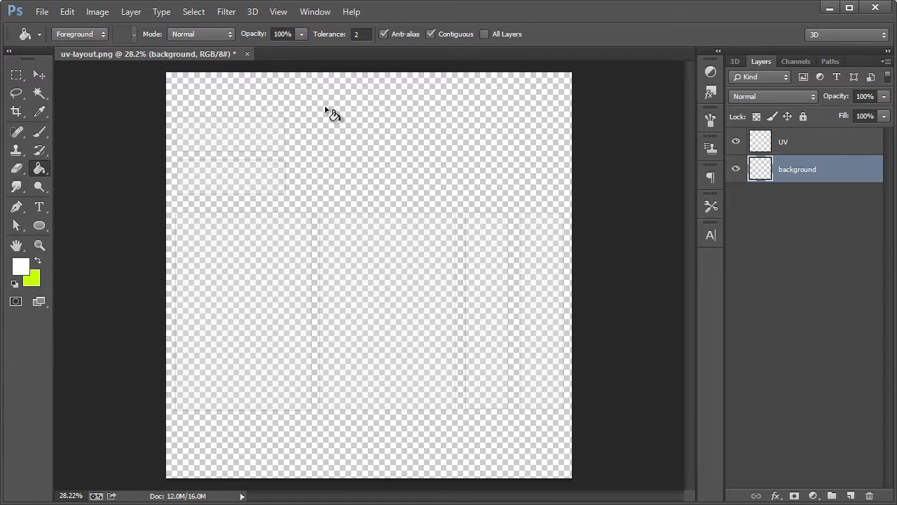
{"action": "left_click", "coordinate": [329, 109]}
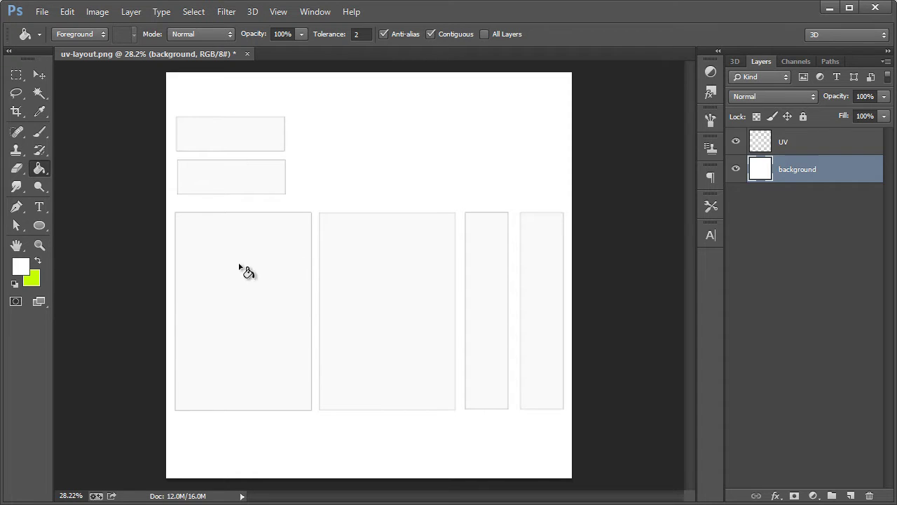
Choose the Rectangle tool and set the foreground colour to a slightly darker lime green
{"action": "left_click", "coordinate": [33, 70]}
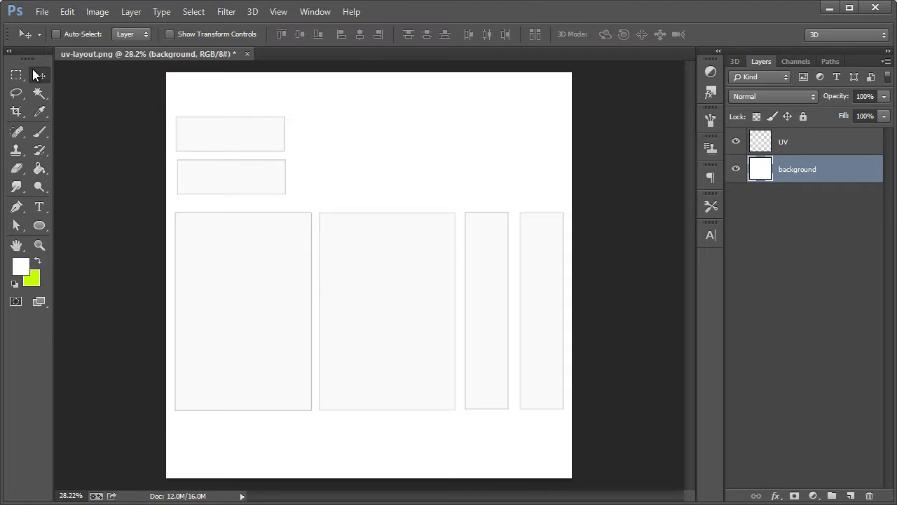
{"action": "left_click", "coordinate": [39, 226]}
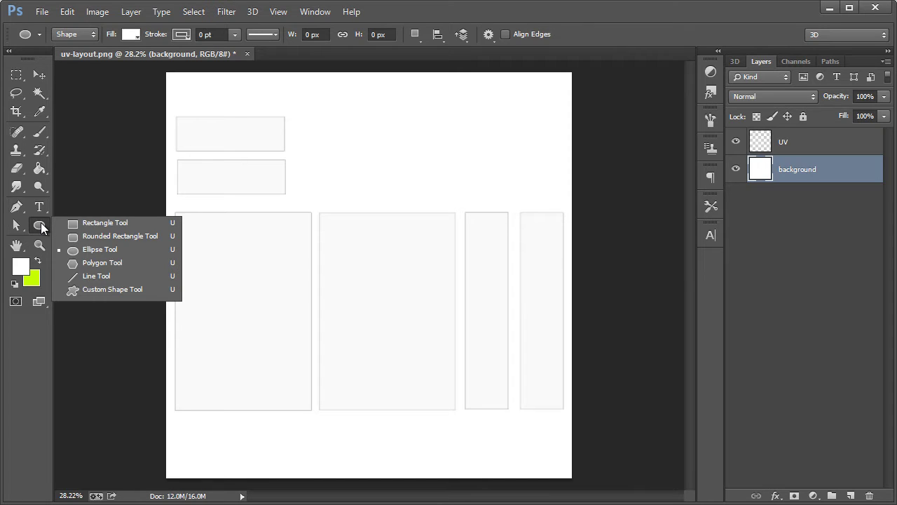
{"action": "left_click", "coordinate": [78, 222]}
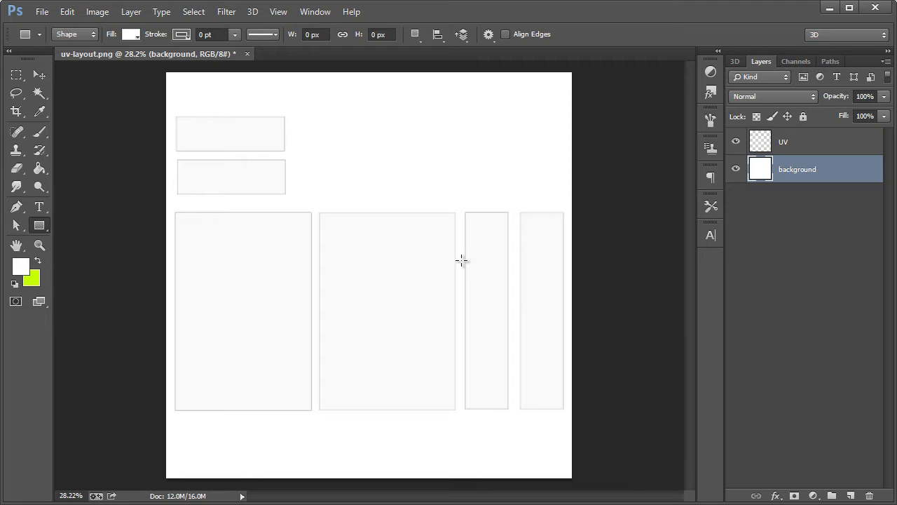
{"action": "right_click", "coordinate": [40, 226]}
{"action": "left_click", "coordinate": [18, 266]}
{"action": "left_click", "coordinate": [38, 260]}
{"action": "left_click", "coordinate": [21, 265]}
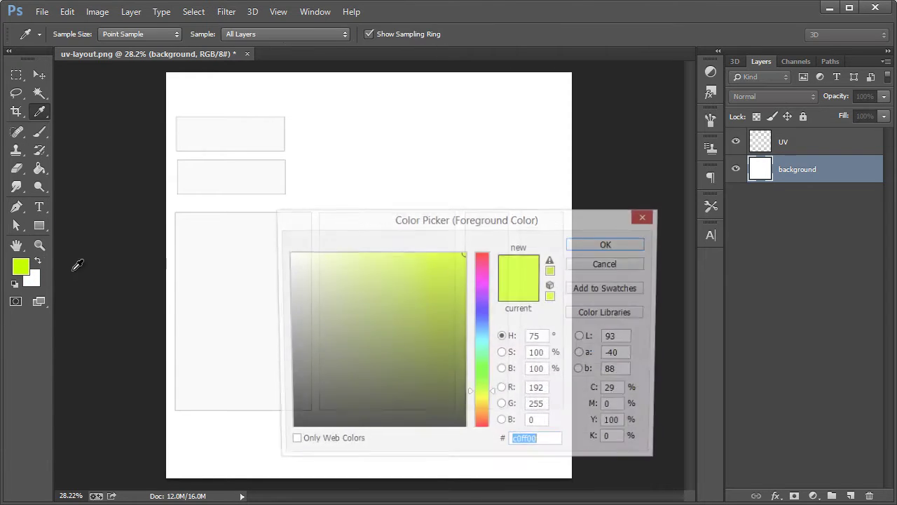
{"action": "left_click_drag", "start_coordinate": [408, 228], "coordinate": [418, 171]}
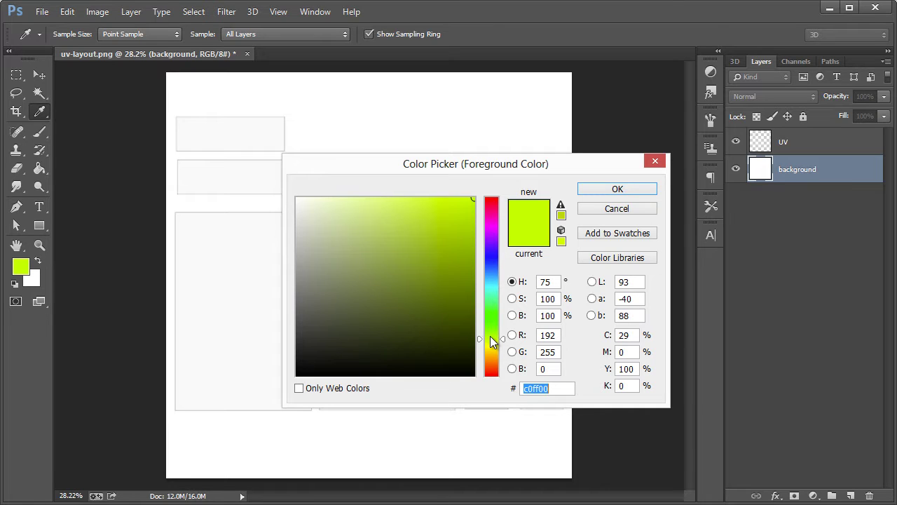
{"action": "left_click_drag", "start_coordinate": [489, 335], "coordinate": [490, 337]}
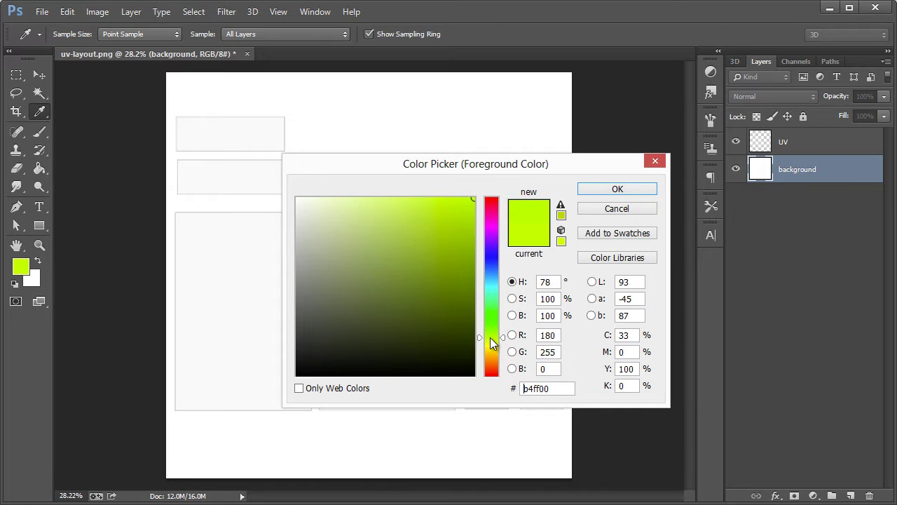
{"action": "mouse_move", "coordinate": [471, 257]}
{"action": "left_mouse_down"}
{"action": "mouse_move", "coordinate": [425, 252]}
{"action": "mouse_move", "coordinate": [453, 230]}
{"action": "left_mouse_up"}
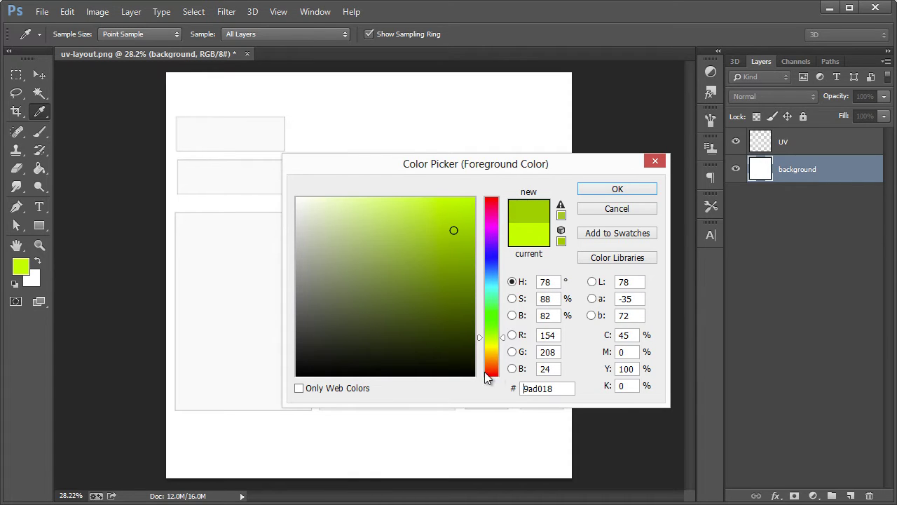
{"action": "double_click", "coordinate": [557, 389]}
{"action": "left_click", "coordinate": [541, 388]}
{"action": "left_click", "coordinate": [610, 189]}
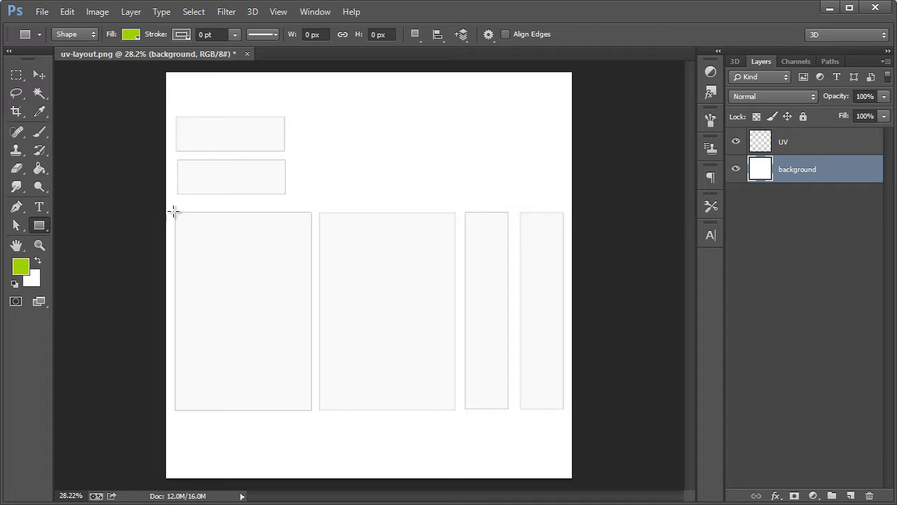
Draw a lime green rectangle about 705 by 592 px over the upper part of the leftmost large UV panel
{"action": "left_click_drag", "start_coordinate": [181, 219], "coordinate": [312, 327]}
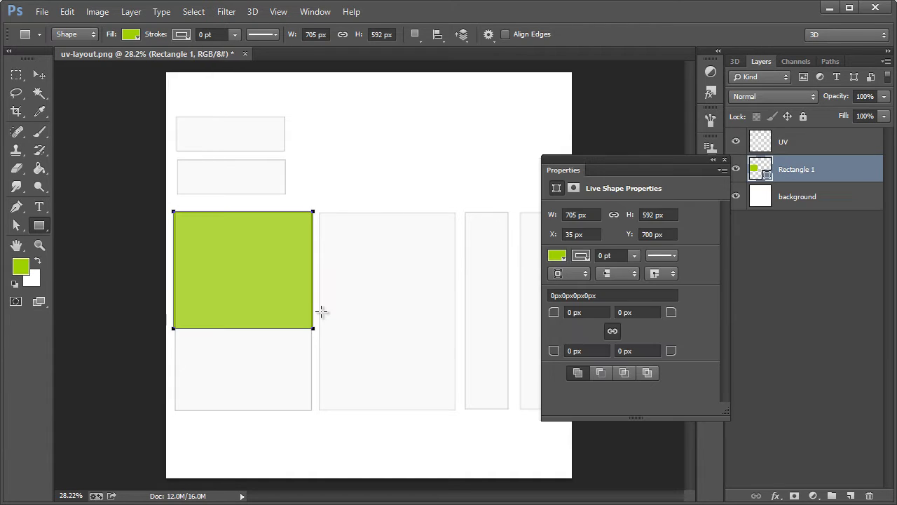
{"action": "left_click", "coordinate": [39, 245]}
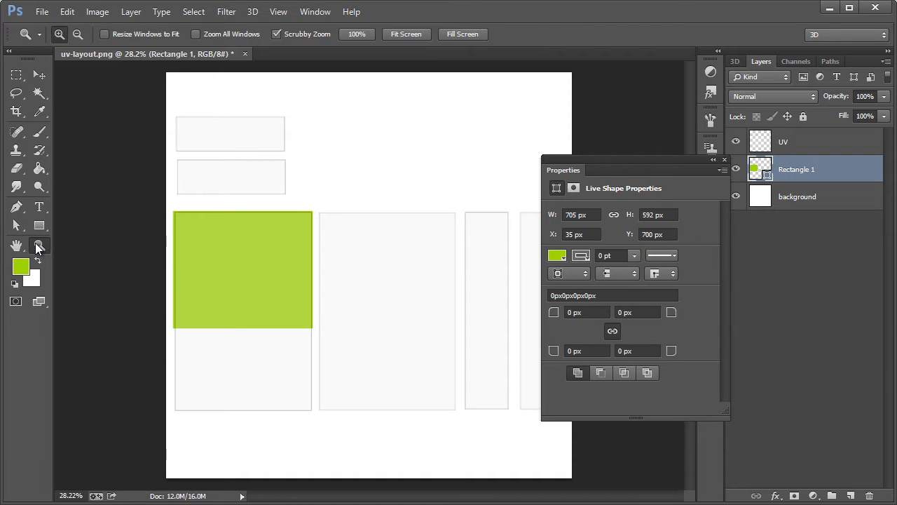
{"action": "left_click", "coordinate": [182, 245]}
{"action": "left_click", "coordinate": [201, 244]}
{"action": "left_click", "coordinate": [262, 254]}
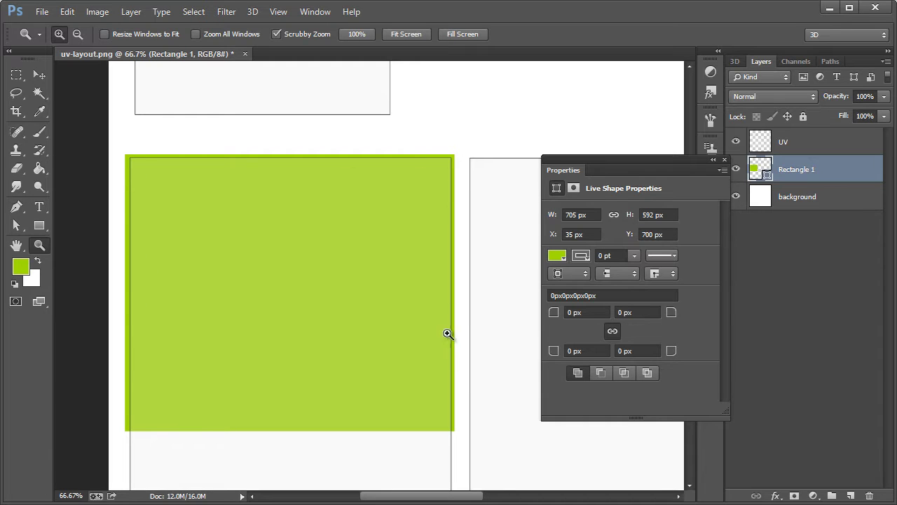
{"action": "left_click", "coordinate": [38, 77]}
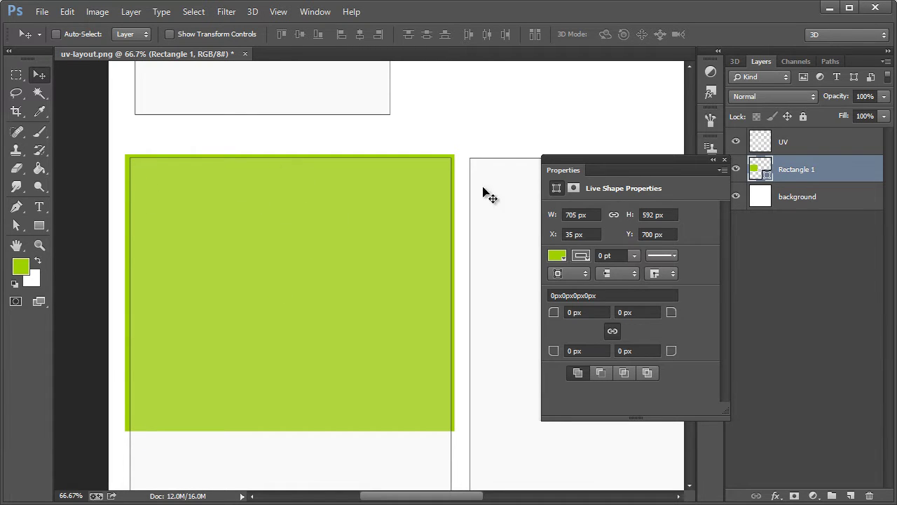
{"action": "left_click", "coordinate": [712, 160]}
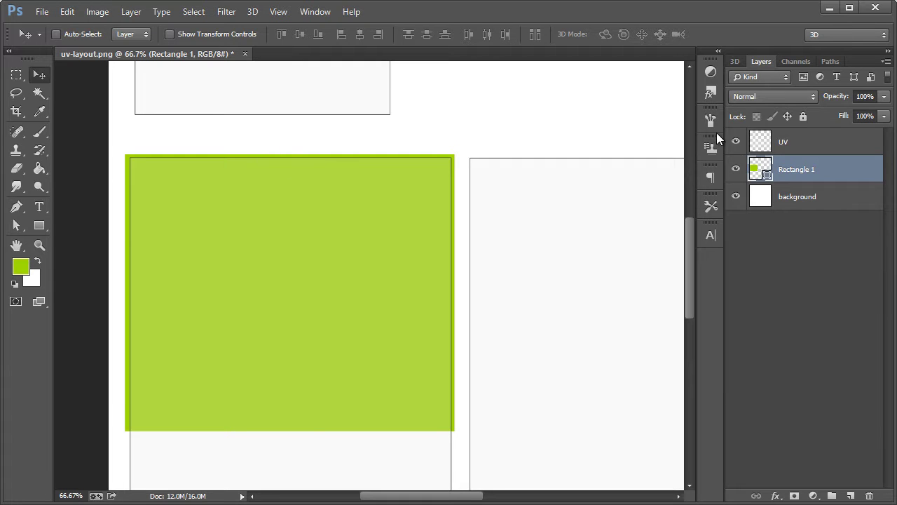
Compare the green rectangle's coverage with the UV layer hidden and shown, keeping the UV layer on
{"action": "left_click", "coordinate": [733, 142]}
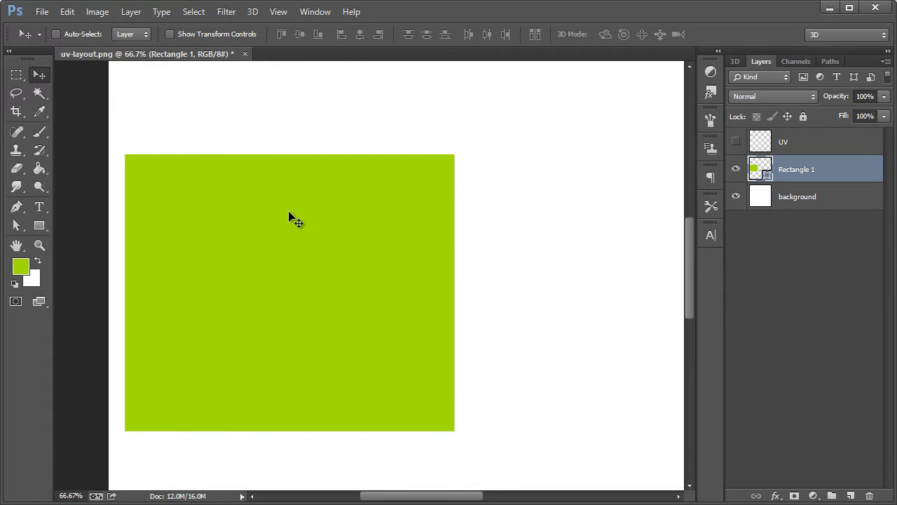
{"action": "left_click", "coordinate": [737, 142]}
{"action": "left_click", "coordinate": [737, 142]}
{"action": "left_click", "coordinate": [737, 142]}
{"action": "left_click", "coordinate": [736, 142]}
{"action": "left_click", "coordinate": [737, 142]}
{"action": "left_click", "coordinate": [737, 142]}
{"action": "left_click", "coordinate": [737, 142]}
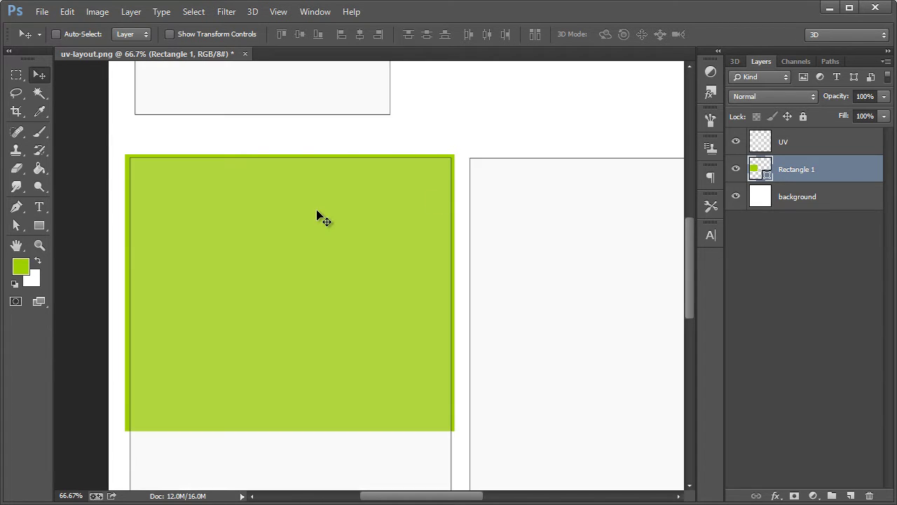
{"action": "scroll", "coordinate": [319, 207], "scroll_direction": "down", "scroll_amount": 1}
{"action": "scroll", "coordinate": [320, 207], "scroll_direction": "down", "scroll_amount": 3}
{"action": "scroll", "coordinate": [321, 211], "scroll_direction": "down", "scroll_amount": 1}
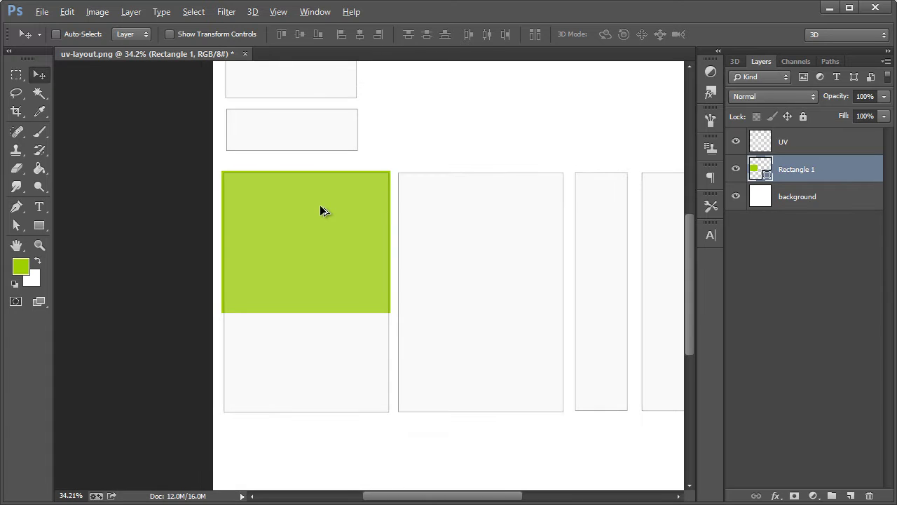
{"action": "scroll", "coordinate": [386, 294], "scroll_direction": "up", "scroll_amount": 1}
{"action": "scroll", "coordinate": [387, 295], "scroll_direction": "up", "scroll_amount": 1}
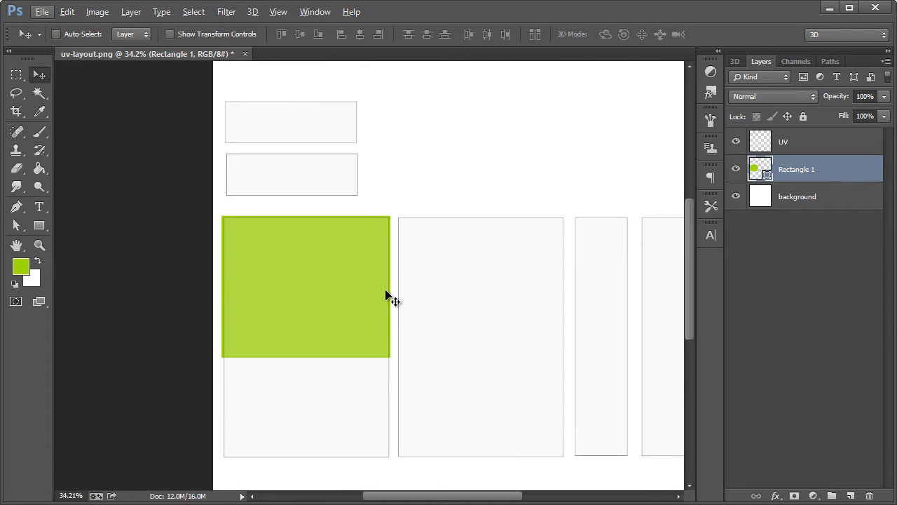
{"action": "scroll", "coordinate": [386, 296], "scroll_direction": "down", "scroll_amount": 1}
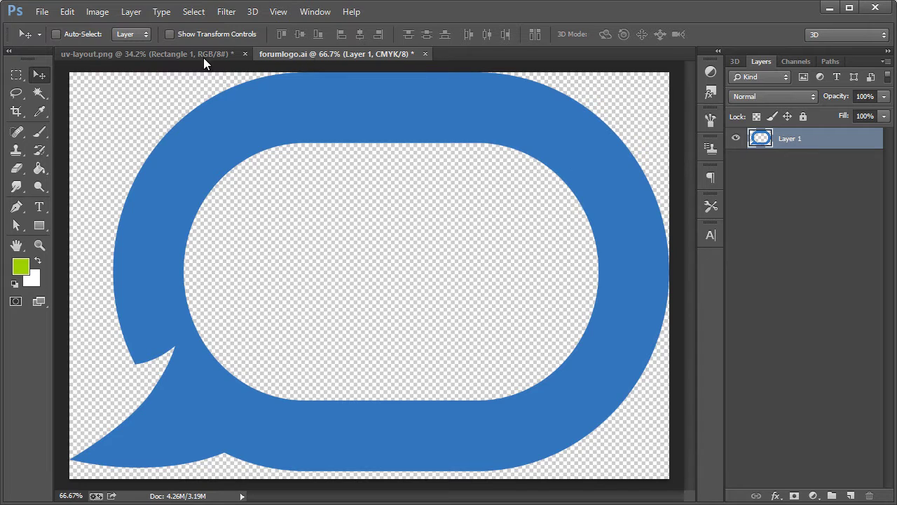
In uv-layout.png, add a new layer above the green rectangle, clipped to it with a clipping mask
{"action": "left_click", "coordinate": [146, 56]}
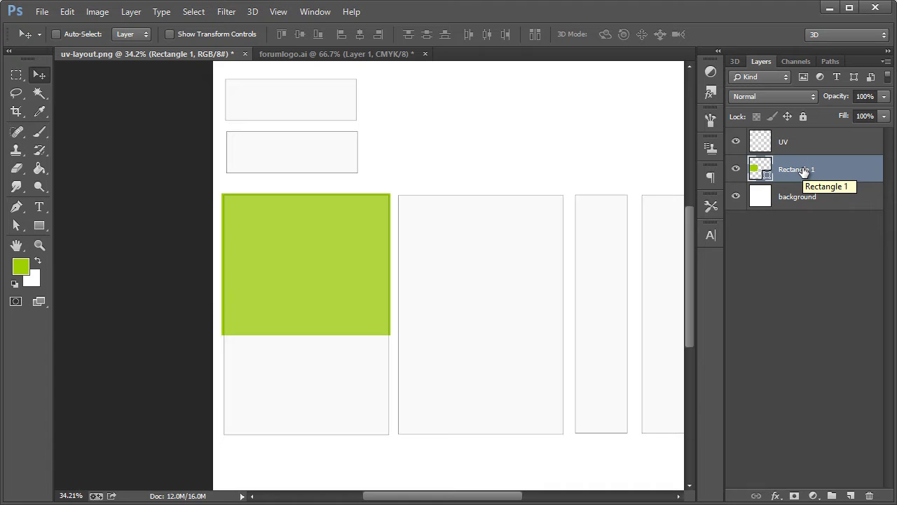
{"action": "key", "text": "ctrl+shift+n"}
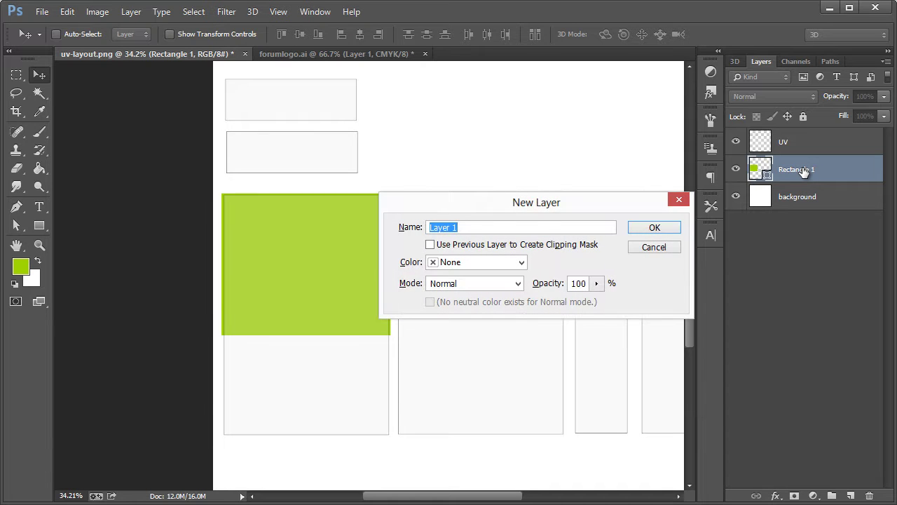
{"action": "key", "text": "Tab"}
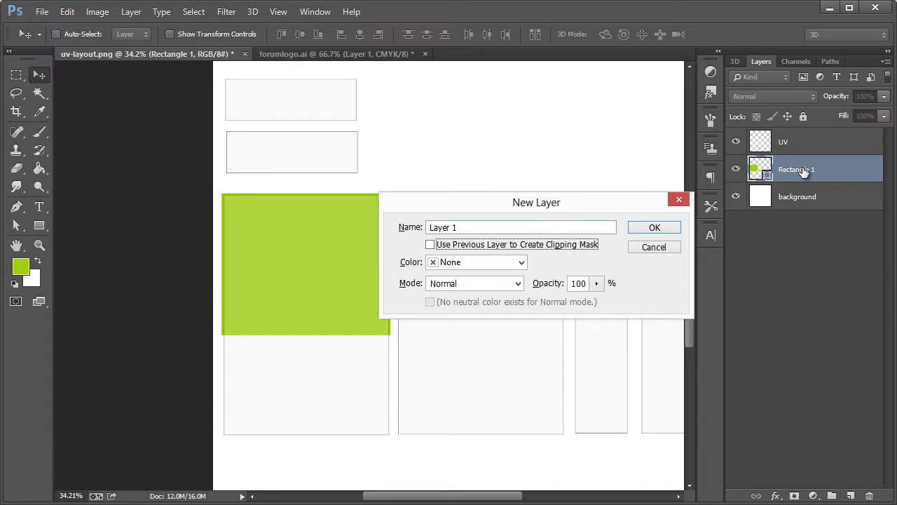
{"action": "left_click", "coordinate": [484, 246]}
{"action": "left_click", "coordinate": [645, 233]}
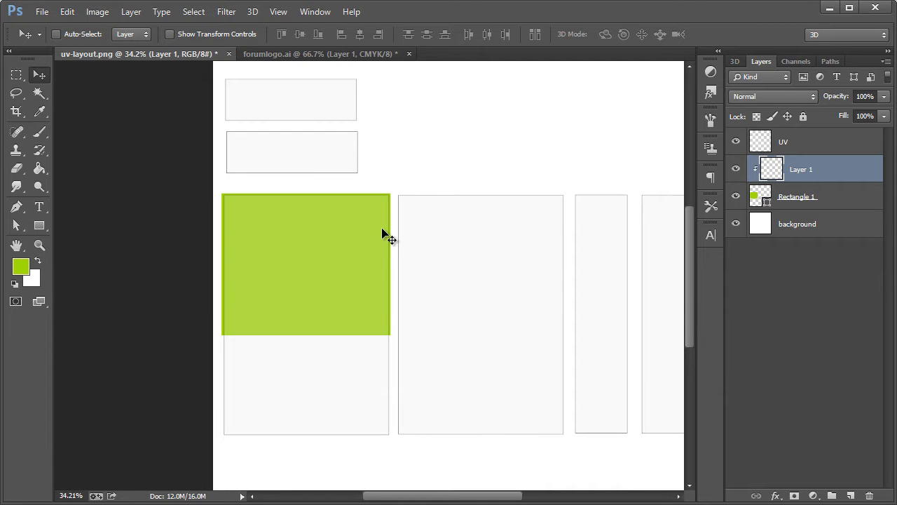
Copy the whole blue speech-bubble logo from forumlogo.ai and paste it into the clipped layer of uv-layout.png
{"action": "left_click", "coordinate": [305, 54]}
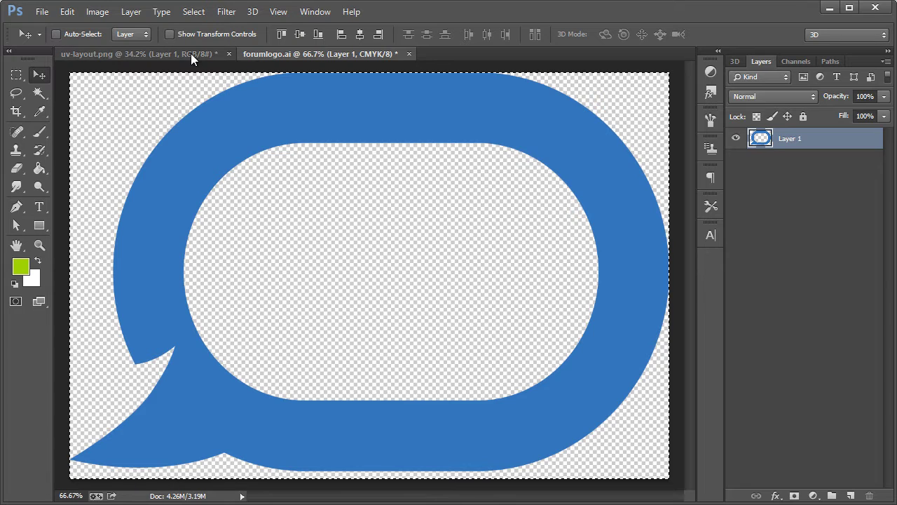
{"action": "left_click", "coordinate": [131, 55]}
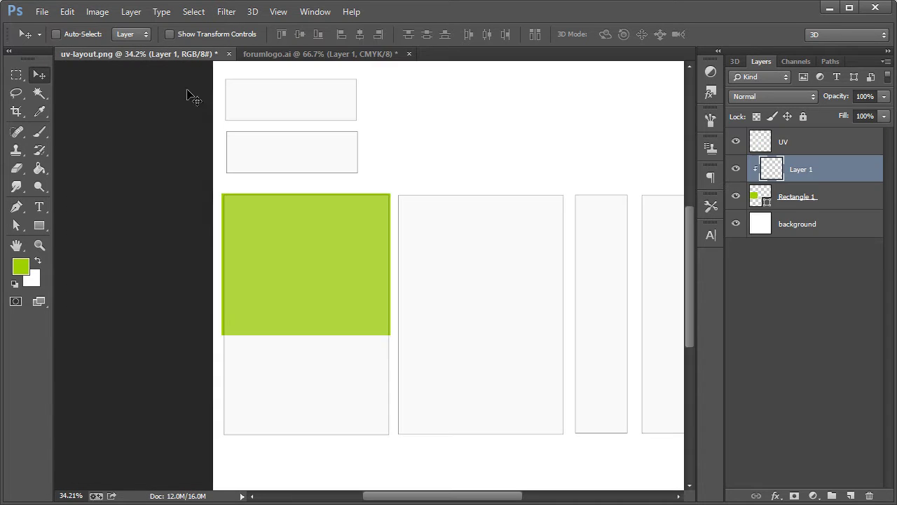
{"action": "key", "text": "ctrl+v"}
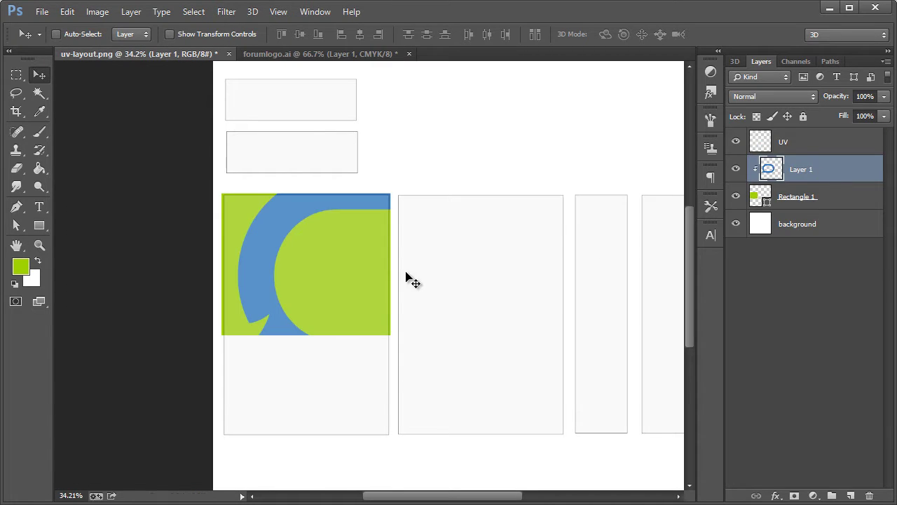
Scale the pasted logo down to about 28.6%, place it near the middle of the green rectangle and apply the transformation
{"action": "key", "text": "ctrl+t"}
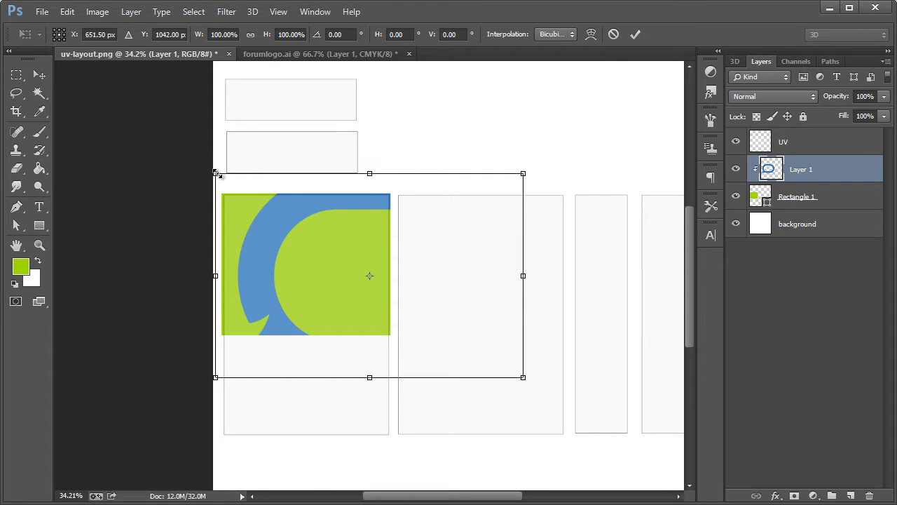
{"action": "left_click_drag", "start_coordinate": [215, 173], "coordinate": [279, 262]}
{"action": "left_click", "coordinate": [39, 74]}
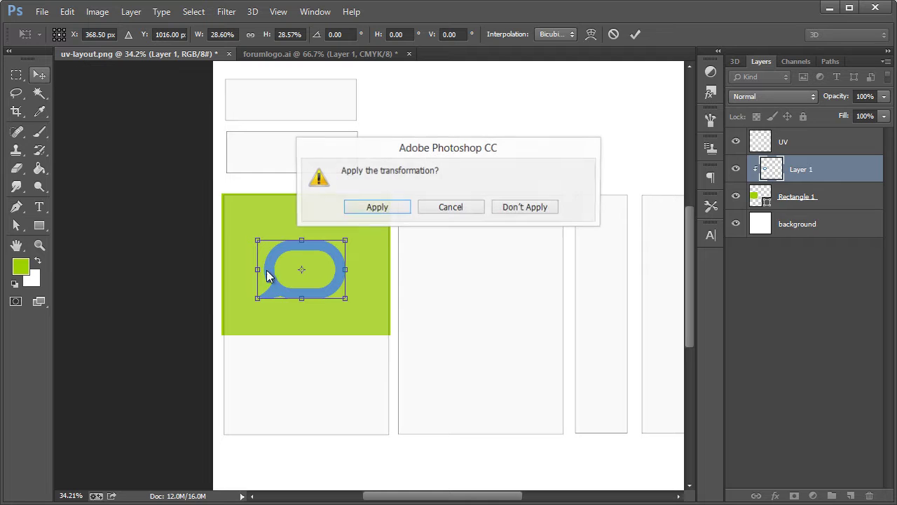
{"action": "left_click", "coordinate": [370, 210]}
Hide the UV layer and take a closer look at the logo on the green rectangle
{"action": "left_click", "coordinate": [735, 142]}
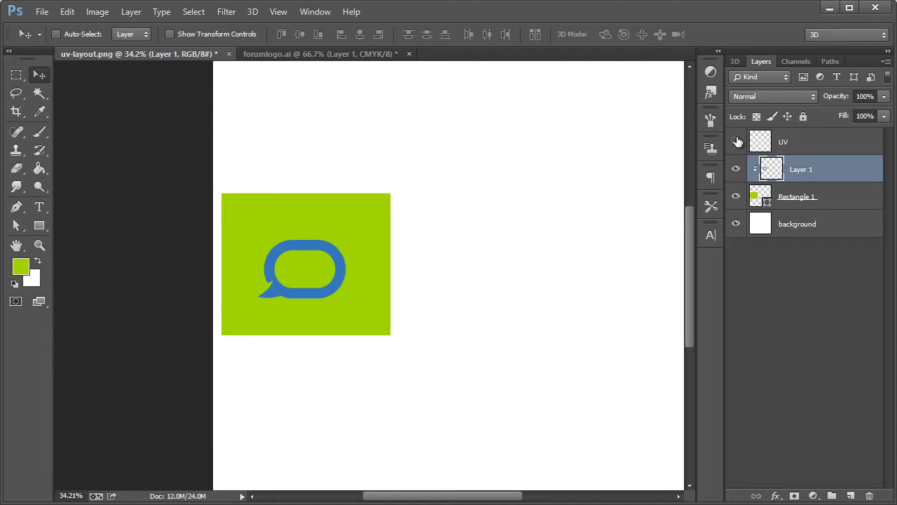
{"action": "left_click", "coordinate": [40, 245]}
{"action": "left_click", "coordinate": [323, 322]}
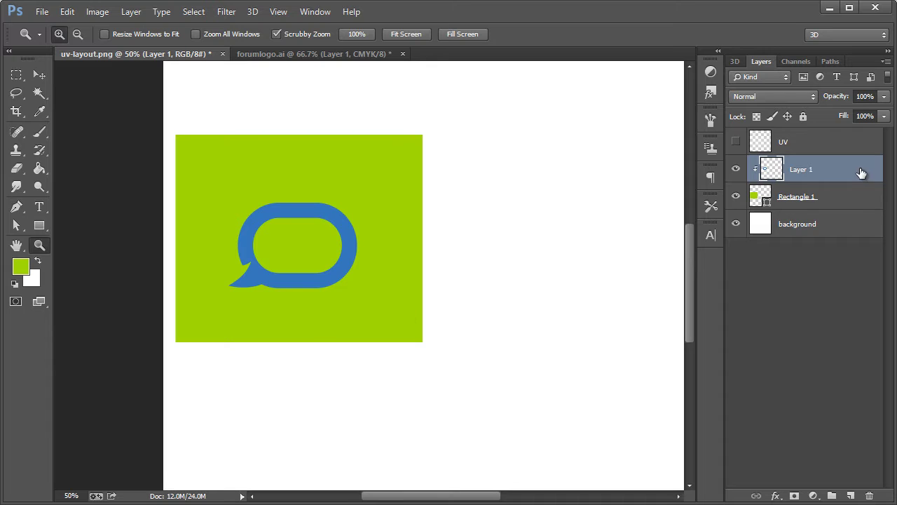
Add a white (ffffff) Color Overlay layer style to the speech-bubble logo on Layer 1
{"action": "double_click", "coordinate": [879, 174]}
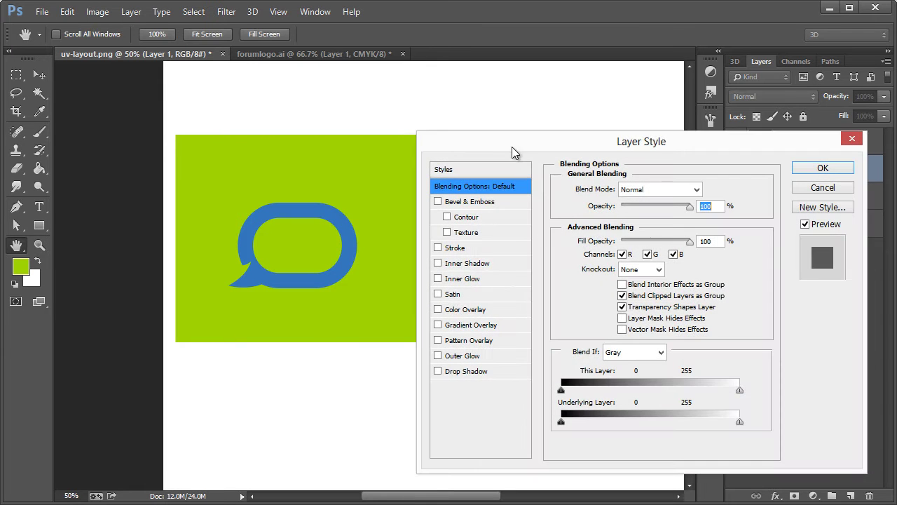
{"action": "left_click_drag", "start_coordinate": [512, 146], "coordinate": [507, 129]}
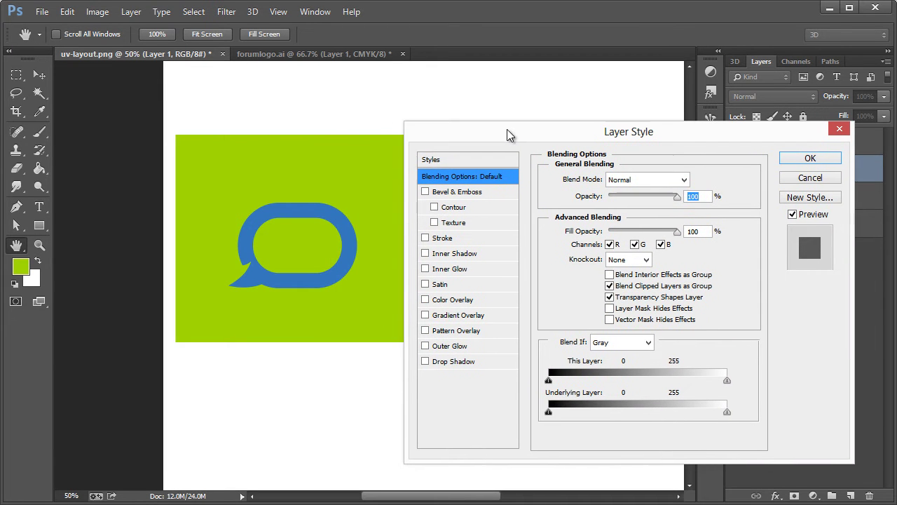
{"action": "left_click", "coordinate": [425, 300]}
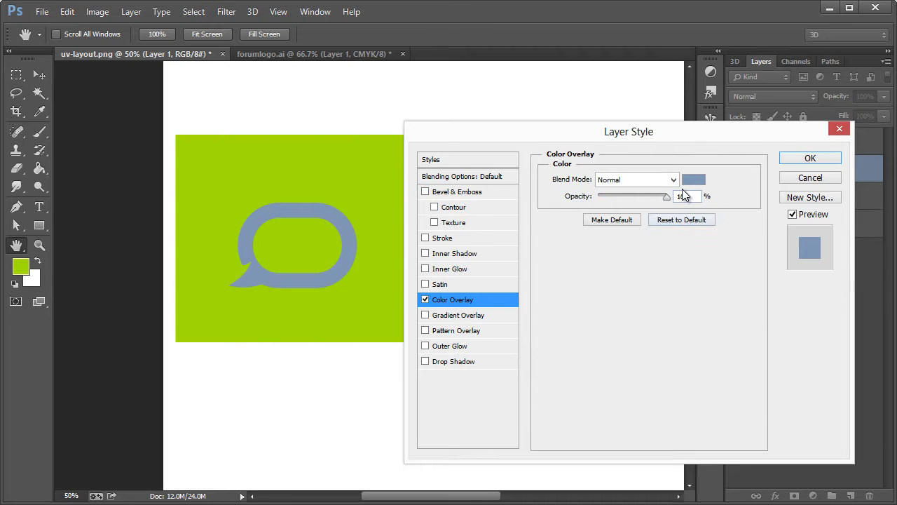
{"action": "left_click", "coordinate": [692, 180]}
{"action": "left_click_drag", "start_coordinate": [344, 216], "coordinate": [297, 198]}
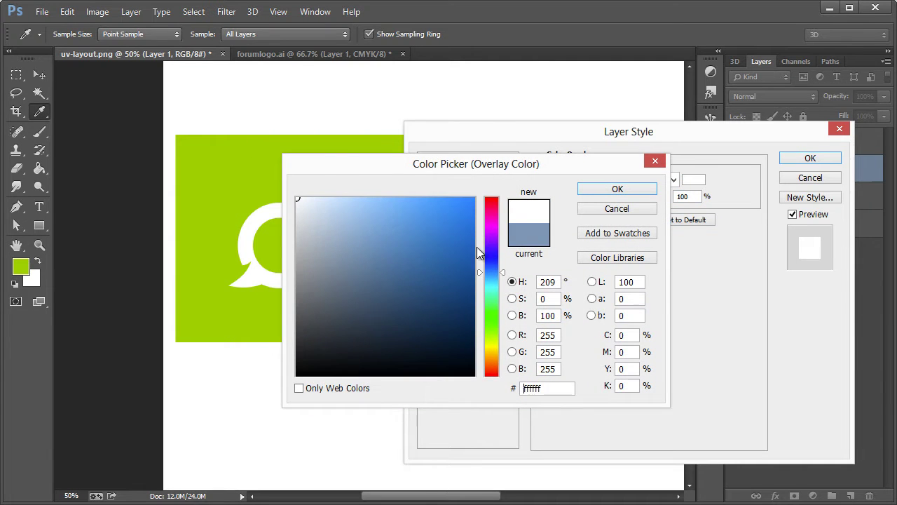
{"action": "left_click", "coordinate": [617, 189]}
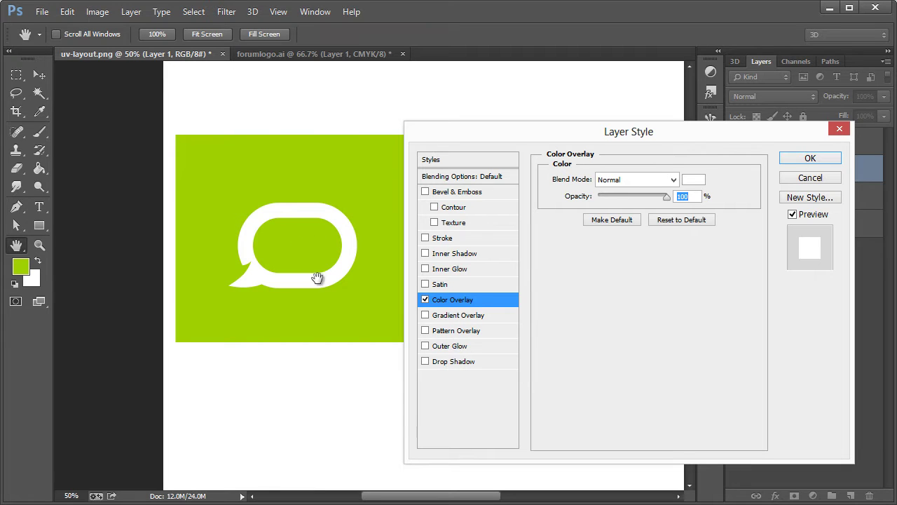
{"action": "left_click", "coordinate": [801, 163]}
{"action": "left_click", "coordinate": [807, 161]}
{"action": "key", "text": "z"}
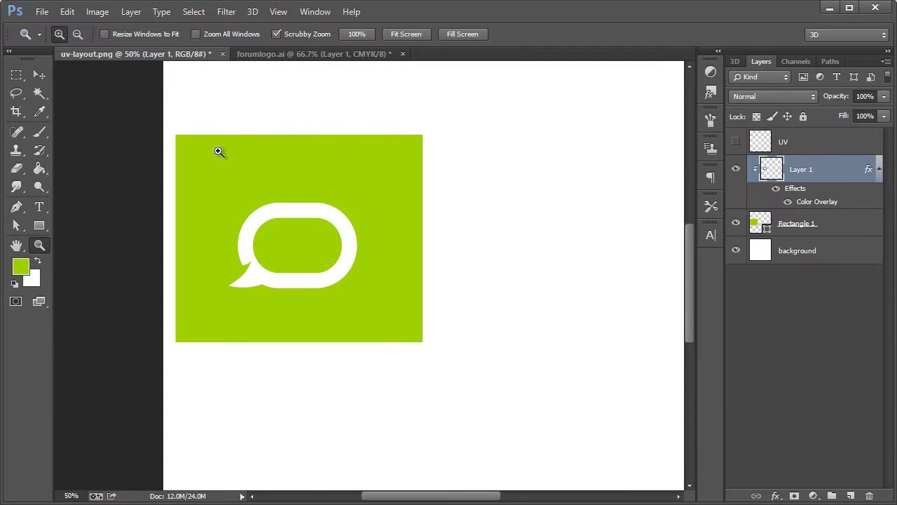
Make white the foreground colour and add the text "FORUMS" on the green rectangle just above the logo
{"action": "left_click", "coordinate": [38, 75]}
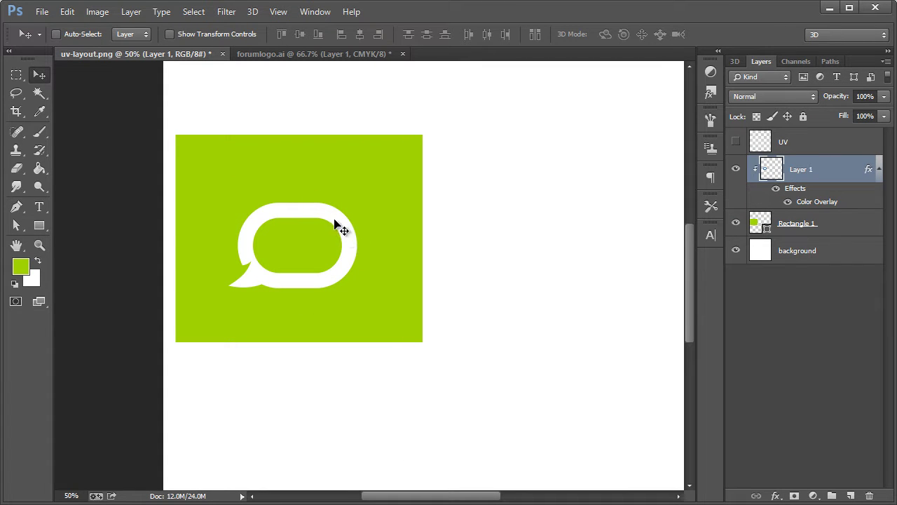
{"action": "left_click", "coordinate": [40, 207]}
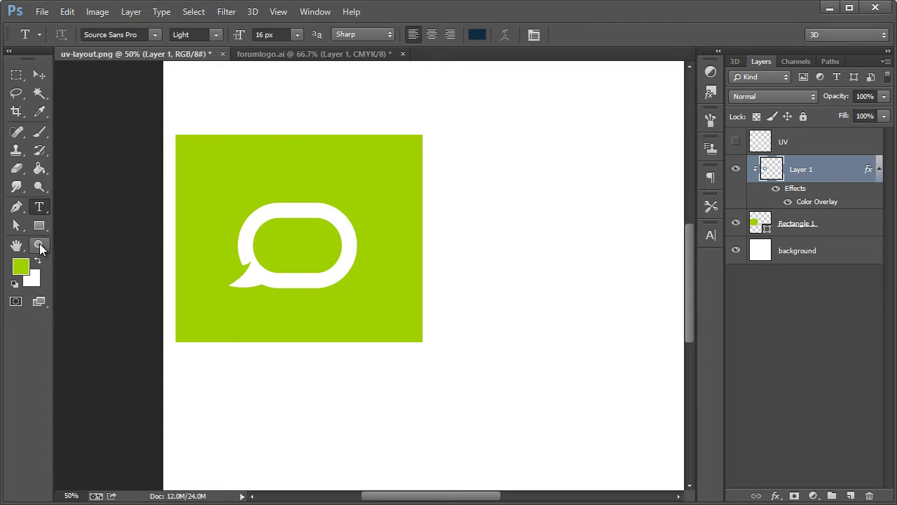
{"action": "left_click", "coordinate": [39, 243]}
{"action": "left_click", "coordinate": [16, 245]}
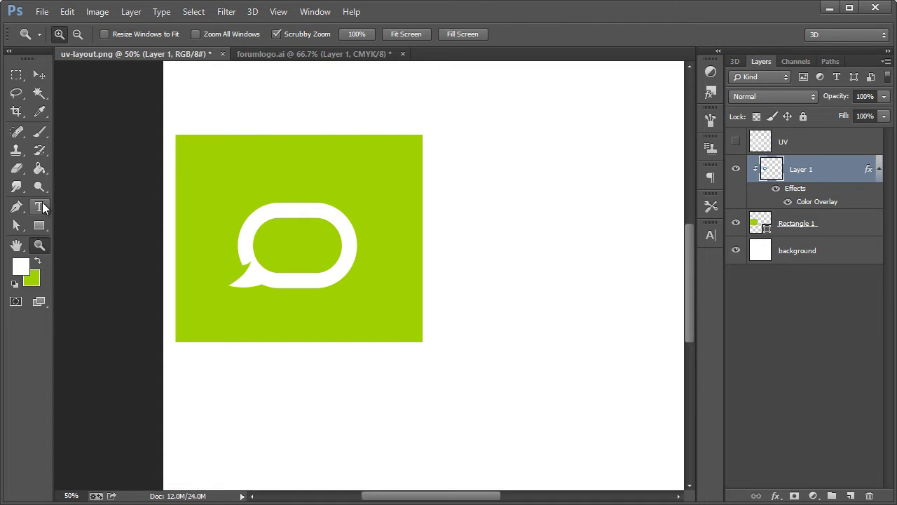
{"action": "left_click", "coordinate": [40, 206]}
{"action": "left_click", "coordinate": [240, 184]}
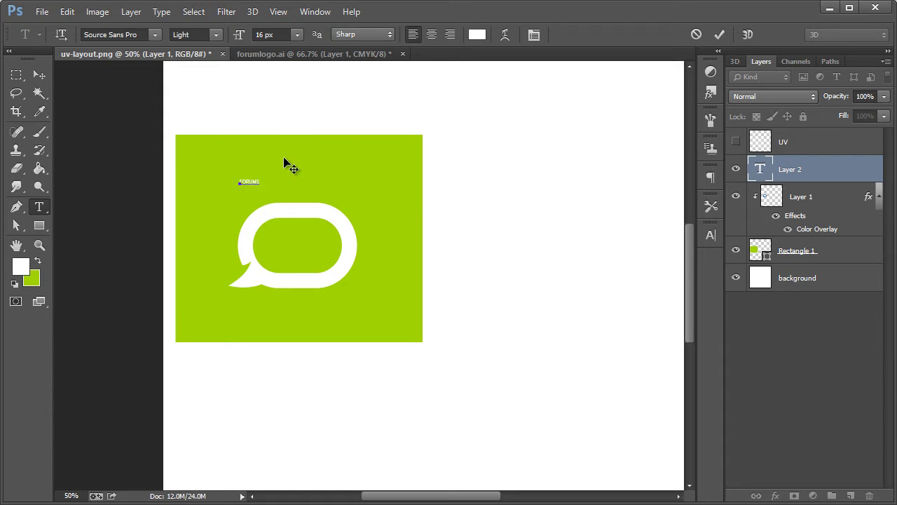
Scale the FORUMS text up to about 504%, centre it above the logo and apply the transformation
{"action": "left_click", "coordinate": [39, 76]}
{"action": "key", "text": "ctrl+t"}
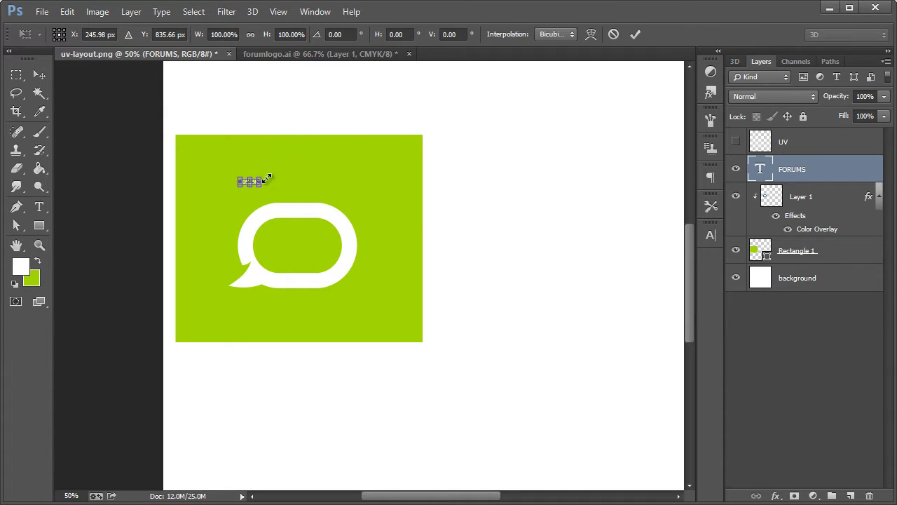
{"action": "left_click_drag", "start_coordinate": [265, 179], "coordinate": [329, 174]}
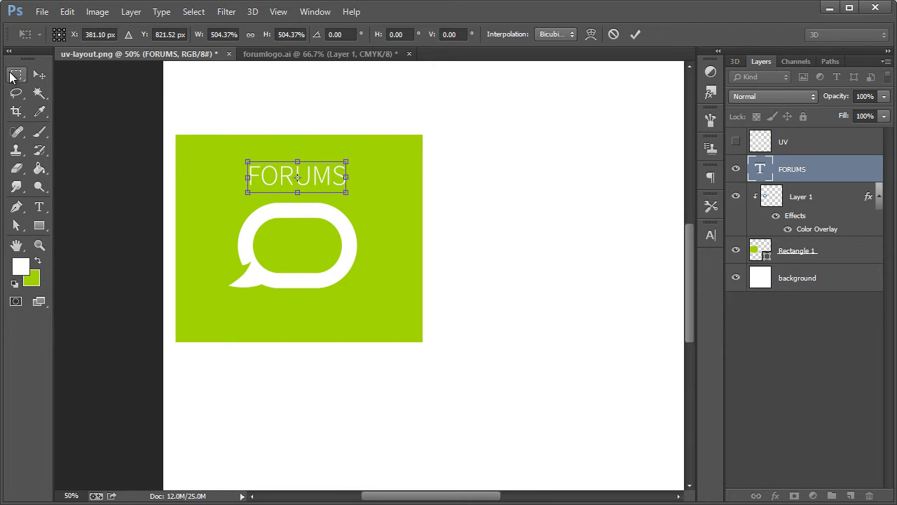
{"action": "key", "text": "t"}
{"action": "key", "text": "Return"}
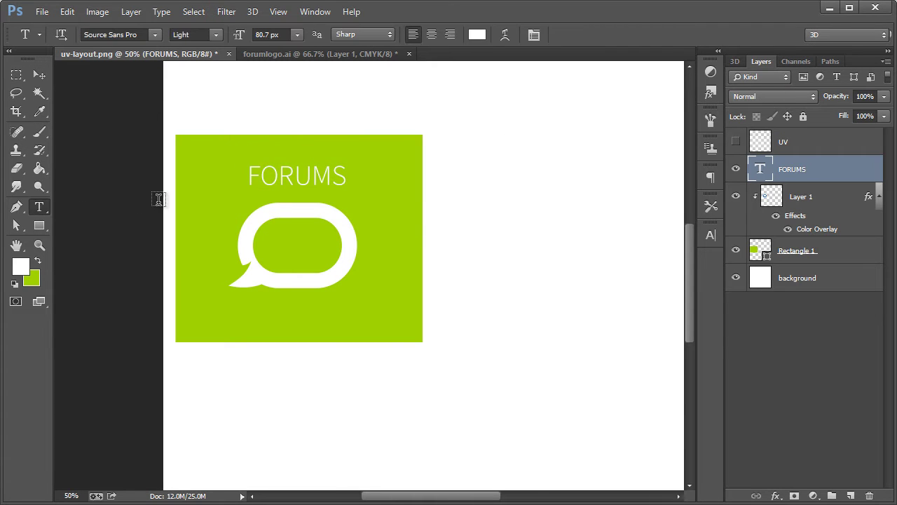
Change the font of the FORUMS text to Trade Gothic LT
{"action": "left_click", "coordinate": [219, 37]}
{"action": "left_click", "coordinate": [219, 36]}
{"action": "left_click", "coordinate": [138, 34]}
{"action": "type", "text": "Trade Gothic LT..."}
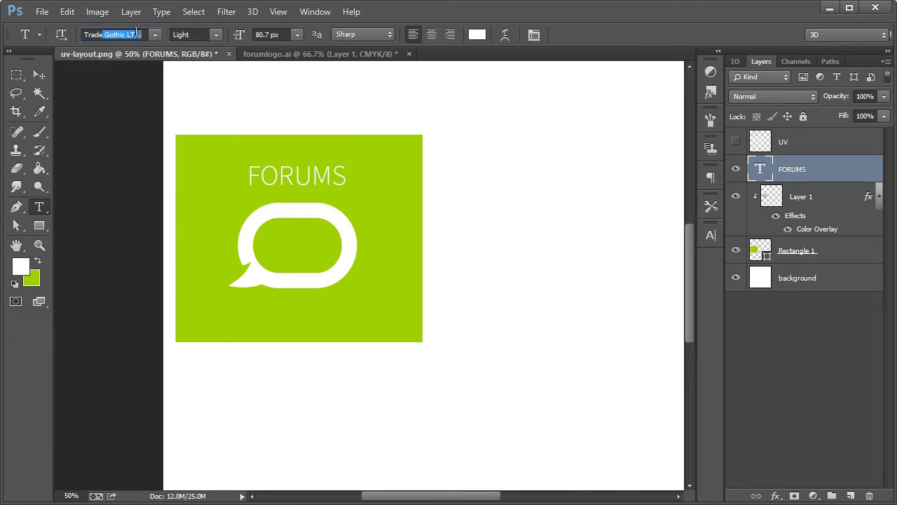
{"action": "key", "text": "Return"}
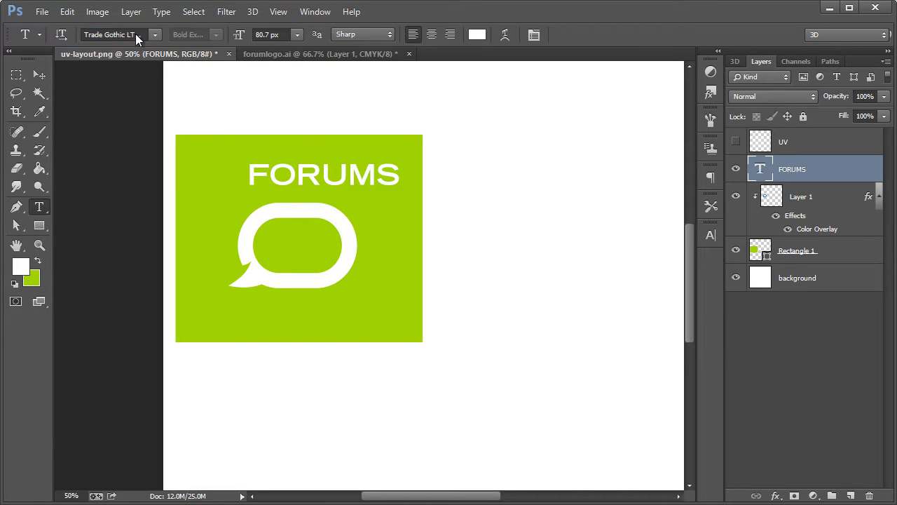
Scale the FORUMS text down to about 74.8% so it roughly matches the logo's width, and apply the transformation
{"action": "left_click", "coordinate": [39, 75]}
{"action": "key", "text": "ctrl+t"}
{"action": "left_click_drag", "start_coordinate": [395, 161], "coordinate": [351, 164]}
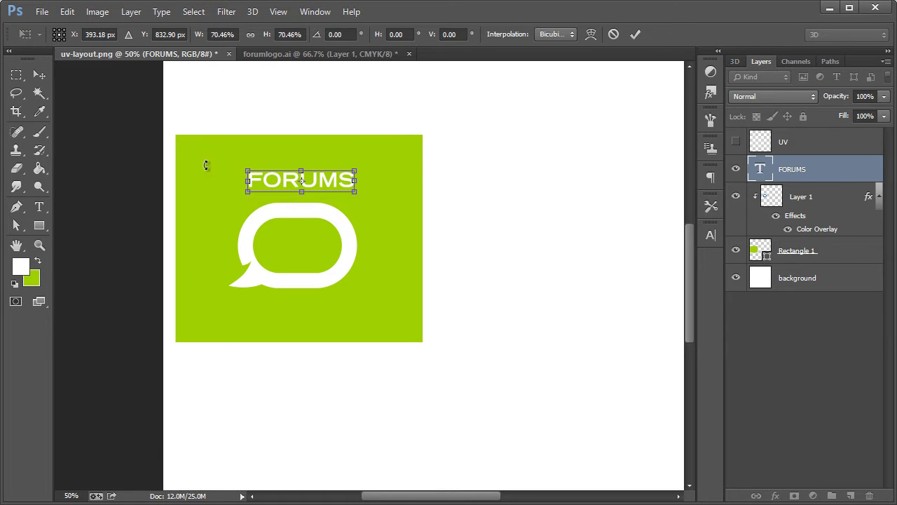
{"action": "left_click_drag", "start_coordinate": [247, 169], "coordinate": [241, 166]}
{"action": "left_click", "coordinate": [39, 76]}
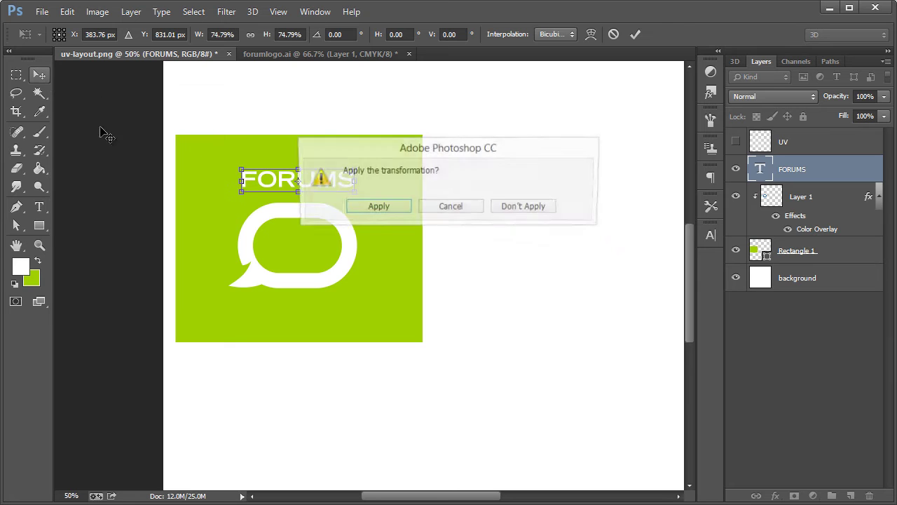
{"action": "key", "text": "Return"}
Move the speech-bubble logo and the FORUMS text slightly down so they sit balanced on the green rectangle
{"action": "left_click_drag", "start_coordinate": [298, 183], "coordinate": [301, 178]}
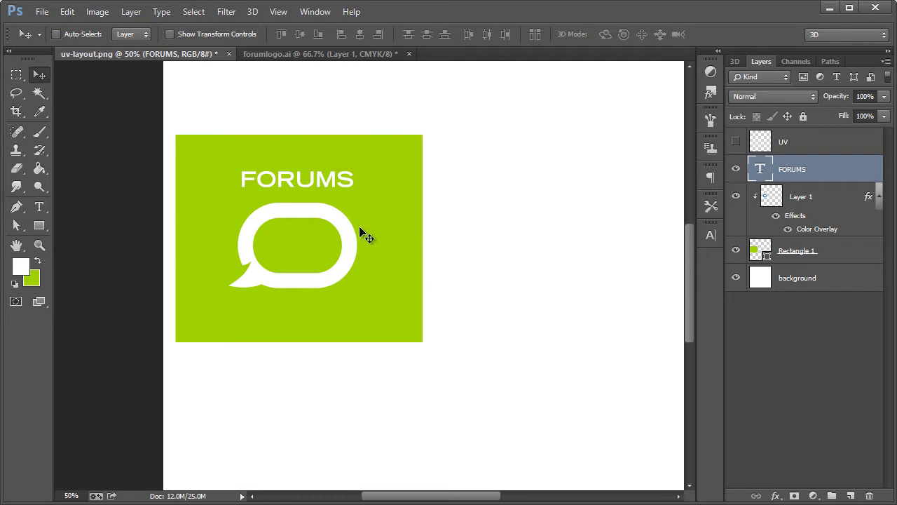
{"action": "left_click", "coordinate": [350, 248], "text": "ctrl"}
{"action": "left_click_drag", "start_coordinate": [352, 245], "coordinate": [350, 258]}
{"action": "left_click", "coordinate": [335, 188], "text": "ctrl"}
{"action": "left_click_drag", "start_coordinate": [330, 183], "coordinate": [332, 189]}
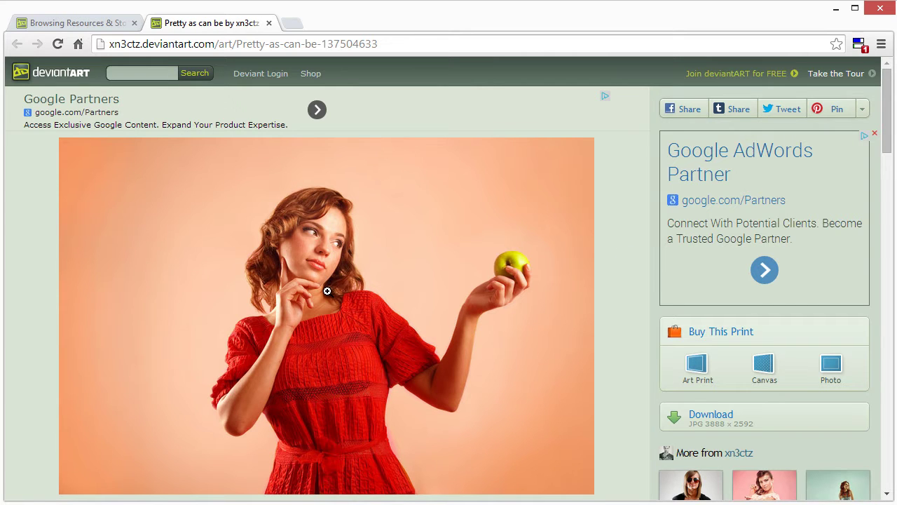
In the browser, check the description and usage terms of the DeviantArt stock photo "Pretty as can be"
{"action": "scroll", "coordinate": [486, 350], "scroll_direction": "down", "scroll_amount": 1}
{"action": "scroll", "coordinate": [488, 349], "scroll_direction": "up", "scroll_amount": 1}
{"action": "scroll", "coordinate": [614, 283], "scroll_direction": "down", "scroll_amount": 3}
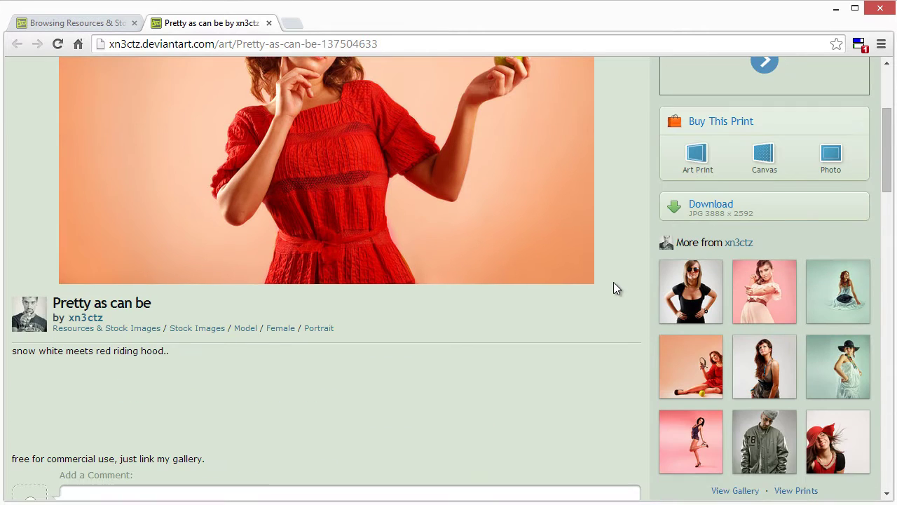
{"action": "left_click_drag", "start_coordinate": [204, 458], "coordinate": [236, 463]}
{"action": "left_click", "coordinate": [228, 459]}
{"action": "left_click_drag", "start_coordinate": [292, 443], "coordinate": [150, 411]}
{"action": "left_click", "coordinate": [150, 412]}
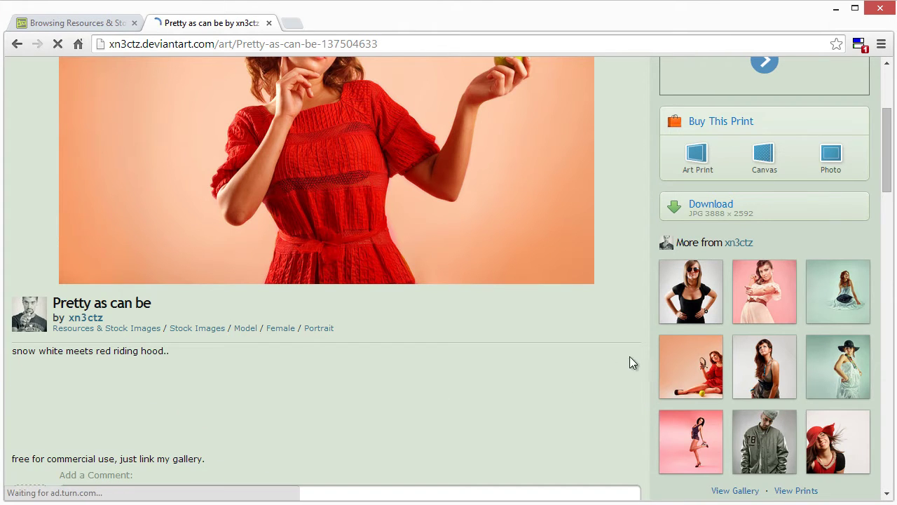
{"action": "scroll", "coordinate": [611, 290], "scroll_direction": "up", "scroll_amount": 2}
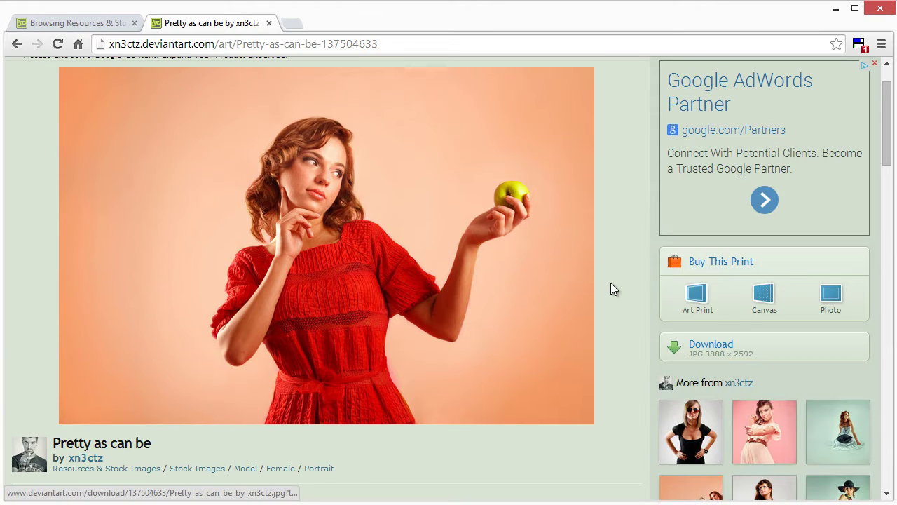
Open the full-size download of the "Pretty as can be" photo and copy the image
{"action": "left_click", "coordinate": [708, 350]}
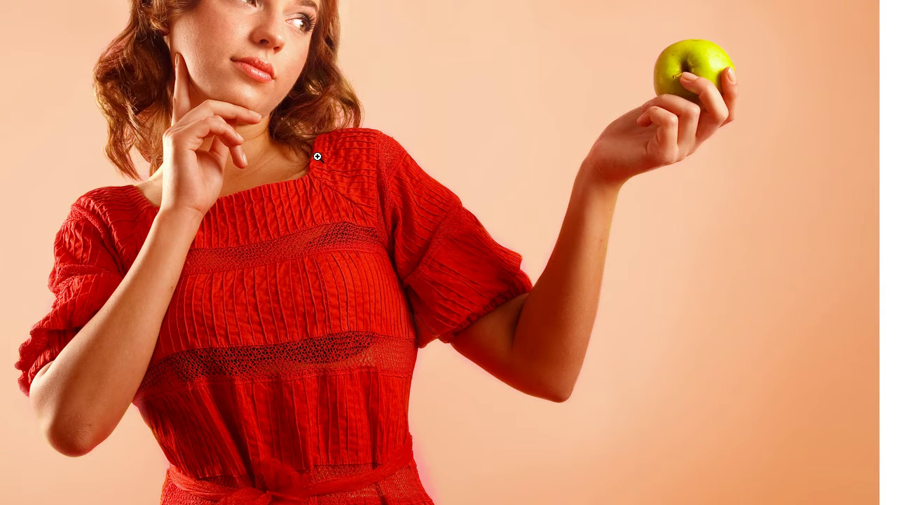
{"action": "right_click", "coordinate": [316, 161]}
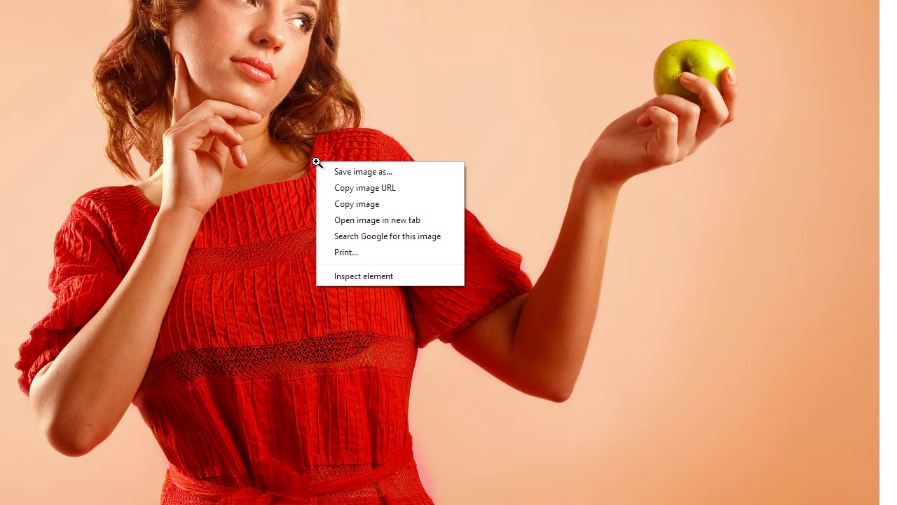
{"action": "left_click", "coordinate": [327, 204]}
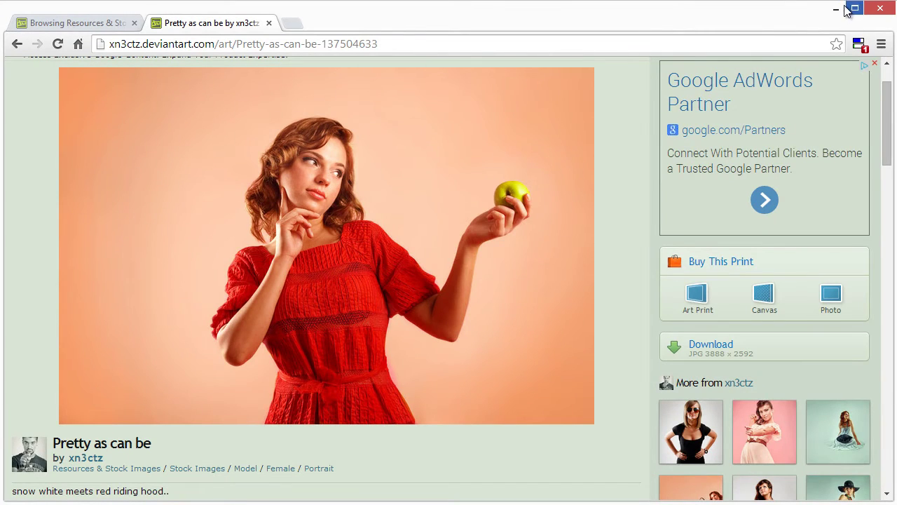
Back in Photoshop, add Layer 2 directly above Rectangle 1 as a clipping mask and paste the copied photo into it
{"action": "left_click", "coordinate": [838, 8]}
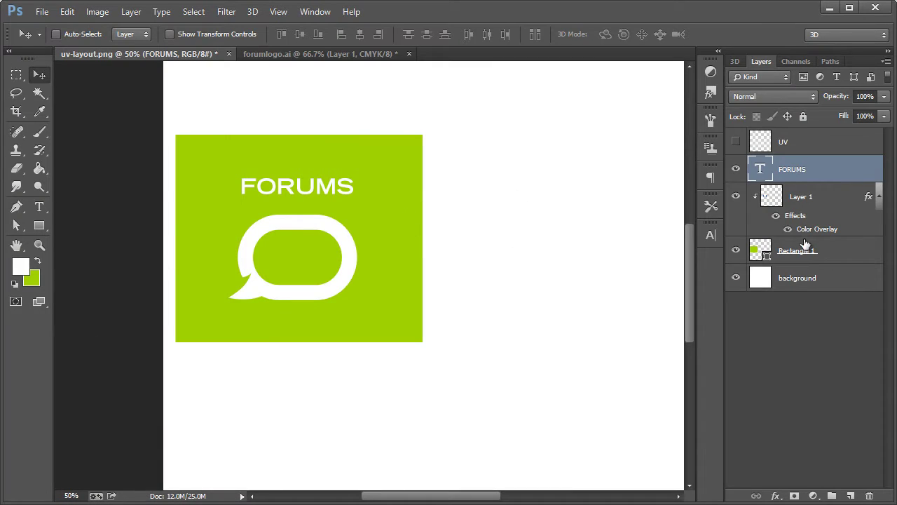
{"action": "left_click", "coordinate": [807, 252]}
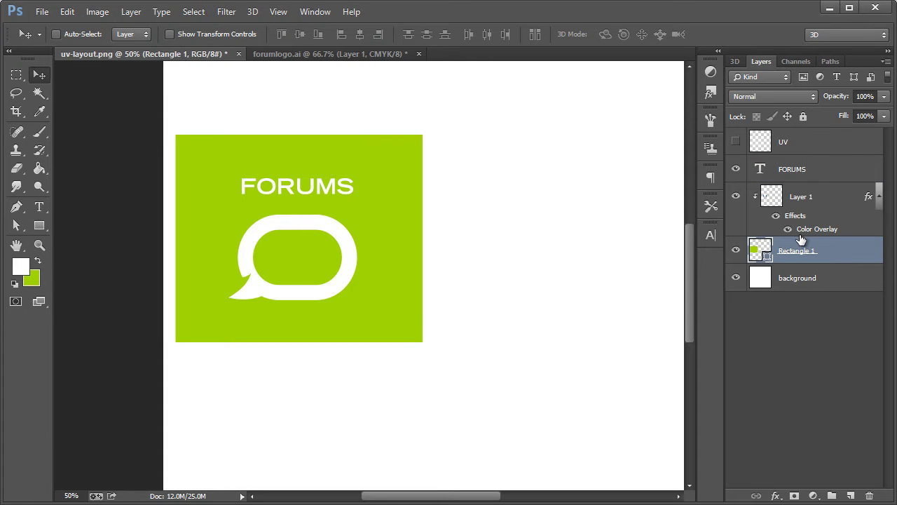
{"action": "key", "text": "ctrl+shift+n"}
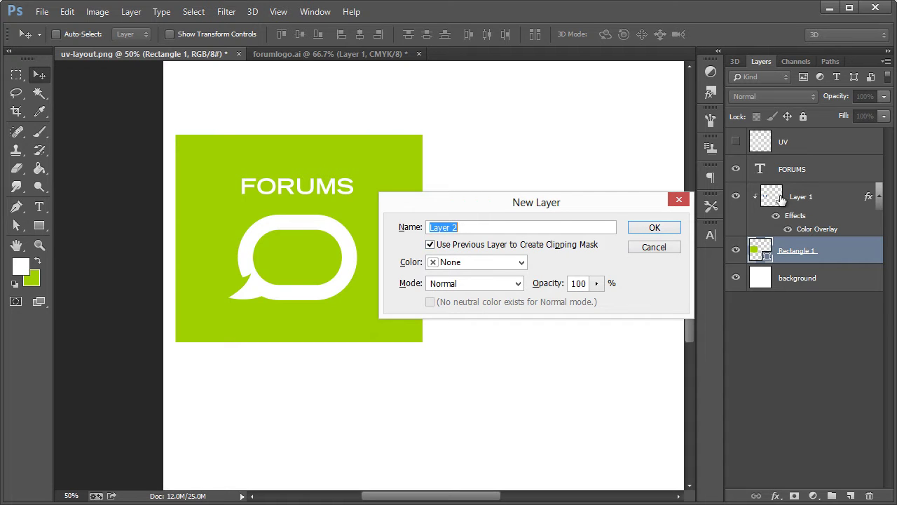
{"action": "left_click", "coordinate": [654, 228]}
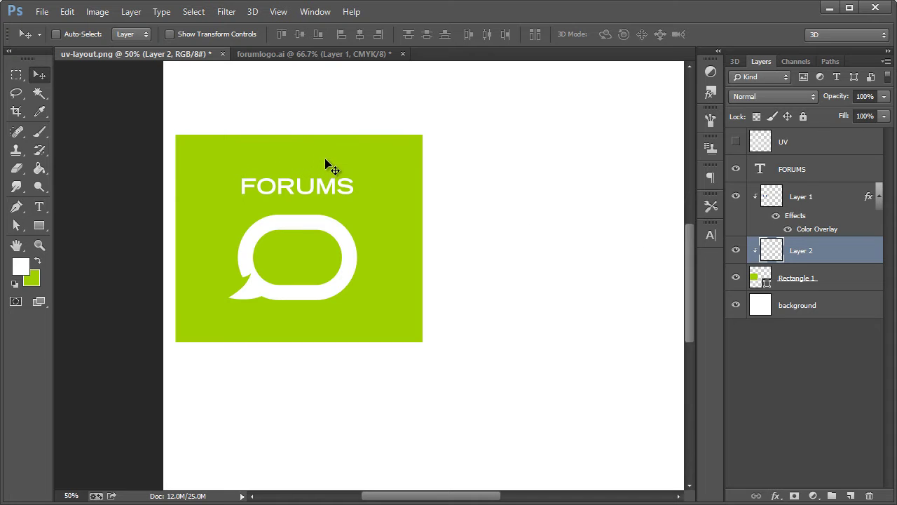
{"action": "key", "text": "ctrl+v"}
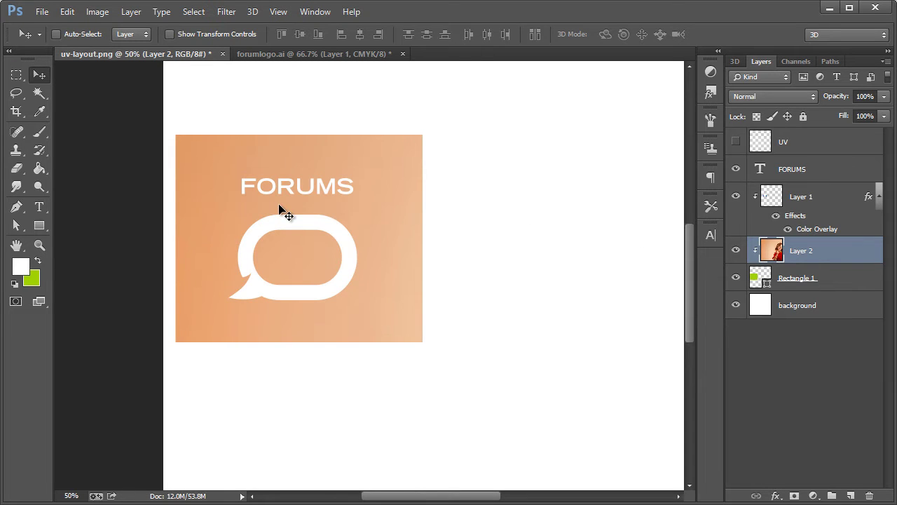
Scale the pasted photo down to about 36.3%, position the woman over the rectangle and apply the transformation
{"action": "key", "text": "ctrl+t"}
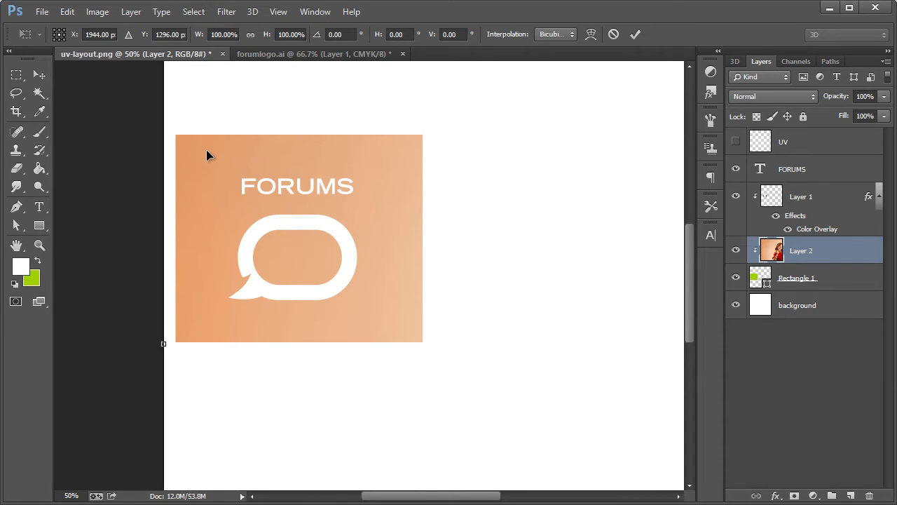
{"action": "left_click_drag", "start_coordinate": [206, 149], "coordinate": [235, 364]}
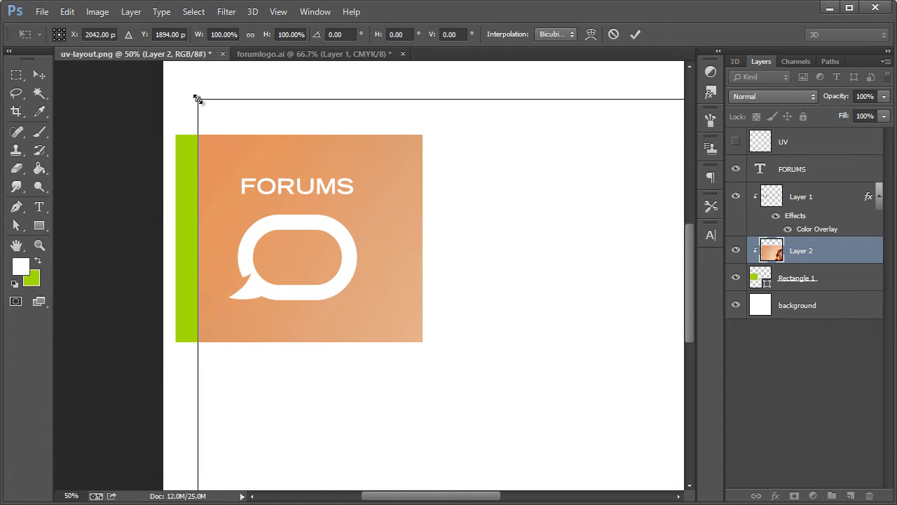
{"action": "left_click_drag", "start_coordinate": [197, 99], "coordinate": [480, 338]}
{"action": "left_click_drag", "start_coordinate": [600, 399], "coordinate": [194, 165]}
{"action": "left_click_drag", "start_coordinate": [314, 195], "coordinate": [183, 183]}
{"action": "left_click", "coordinate": [43, 78]}
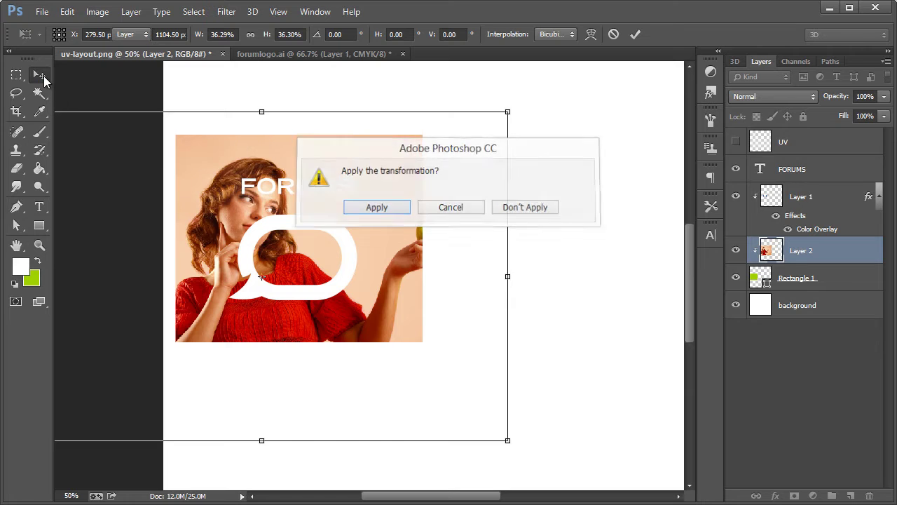
{"action": "key", "text": "Return"}
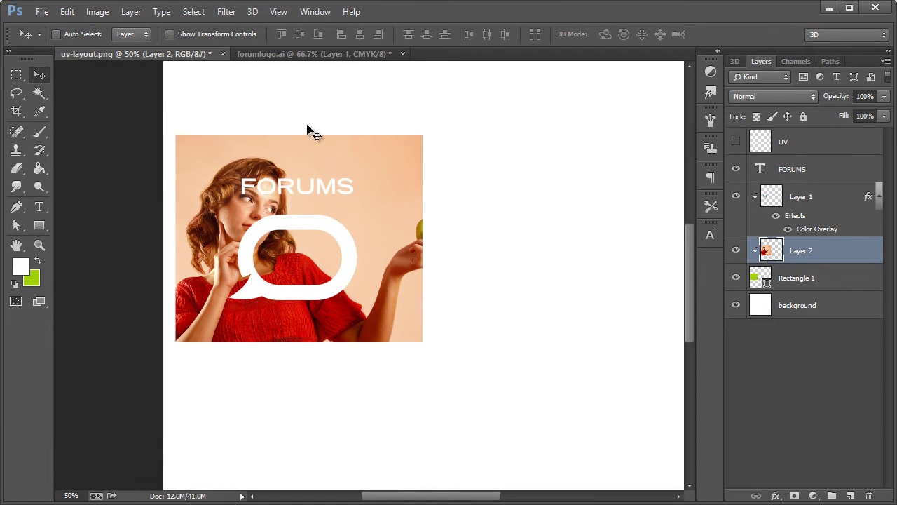
Desaturate the photo of the woman on Layer 2
{"action": "left_click", "coordinate": [98, 14]}
{"action": "mouse_move", "coordinate": [105, 47]}
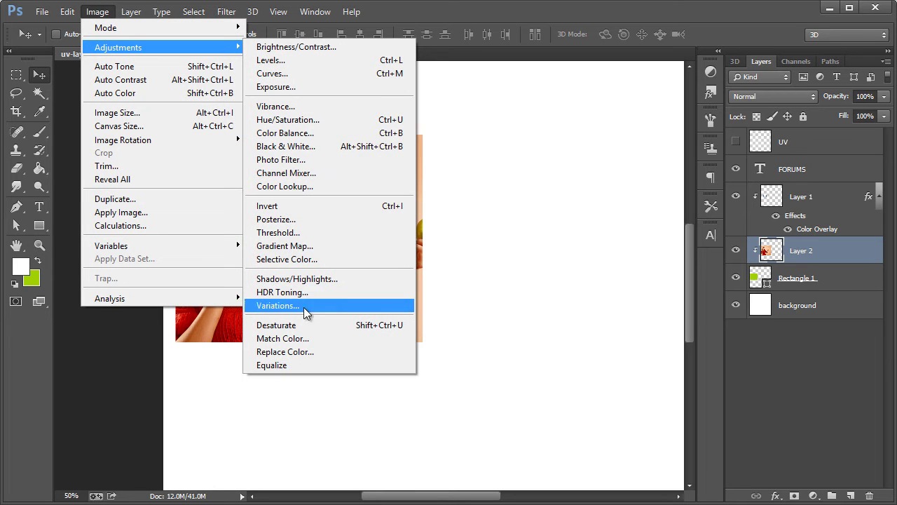
{"action": "left_click", "coordinate": [316, 324]}
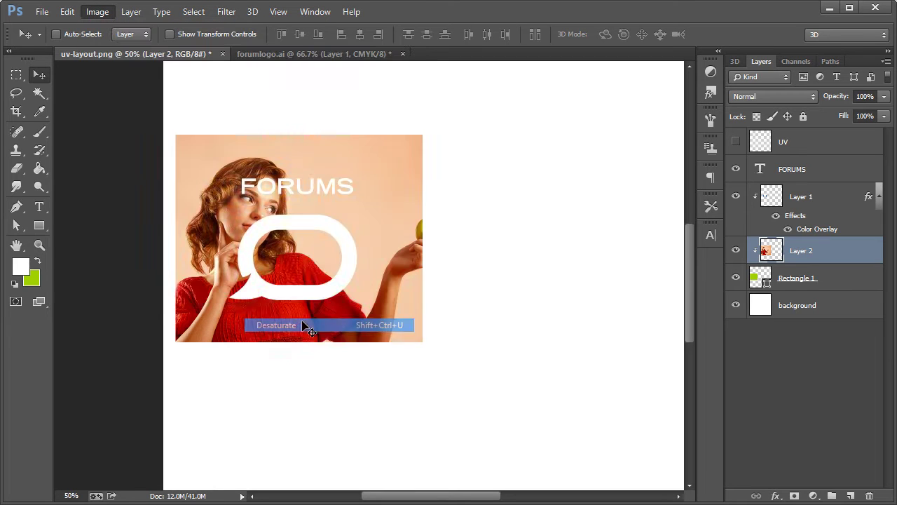
Try out different blend modes for Layer 2 over the green rectangle, including Color Burn, Linear Burn, Color Dodge, Hard Light and Hard Mix
{"action": "left_click", "coordinate": [771, 97]}
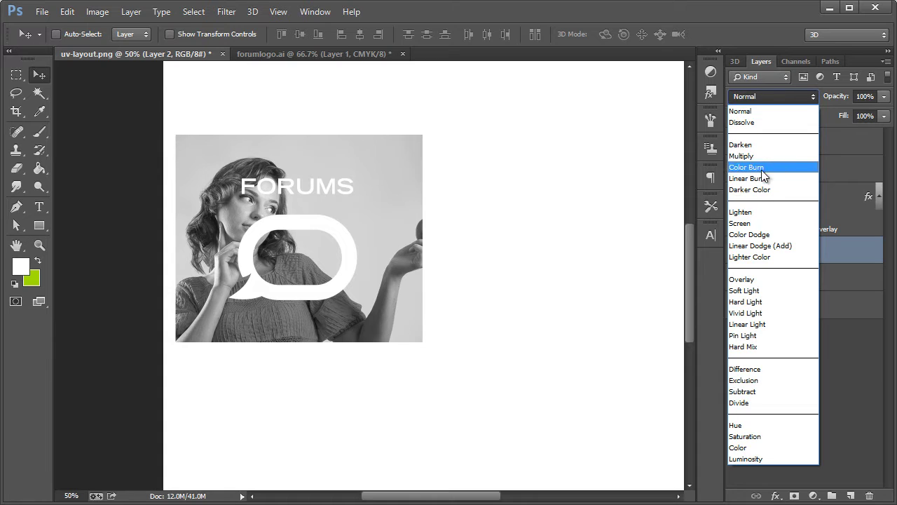
{"action": "left_click", "coordinate": [752, 98]}
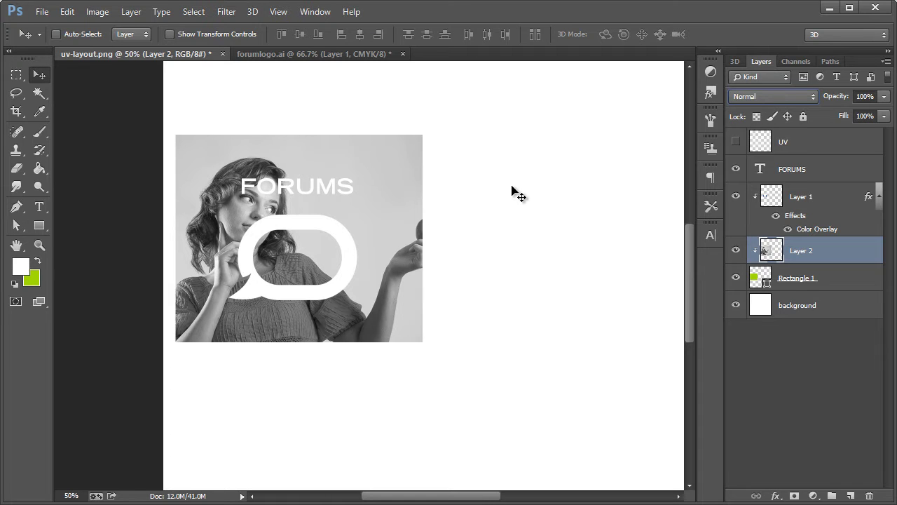
{"action": "key", "text": "shift+plus"}
{"action": "key", "text": "shift+plus"}
{"action": "key", "text": "shift+plus"}
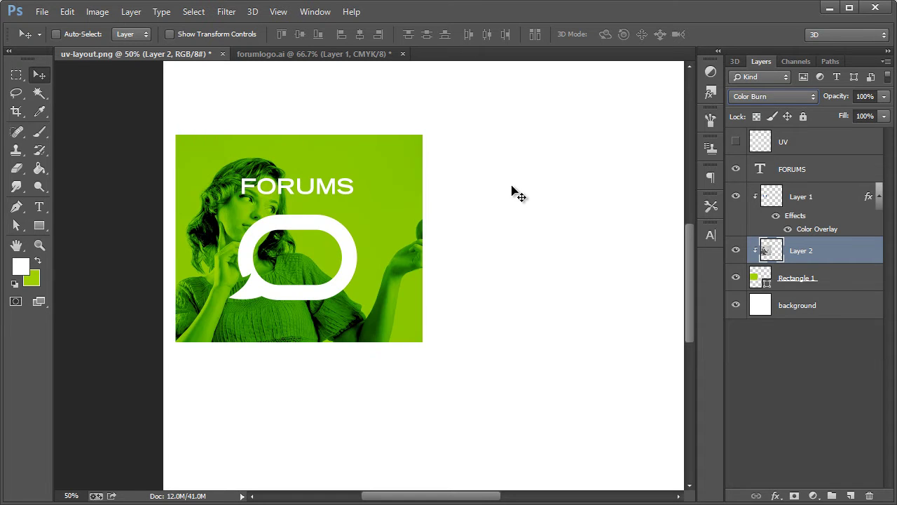
{"action": "key", "text": "shift+plus"}
{"action": "key", "text": "shift+plus"}
{"action": "key", "text": "shift+plus"}
{"action": "key", "text": "shift+plus"}
{"action": "key", "text": "shift+plus"}
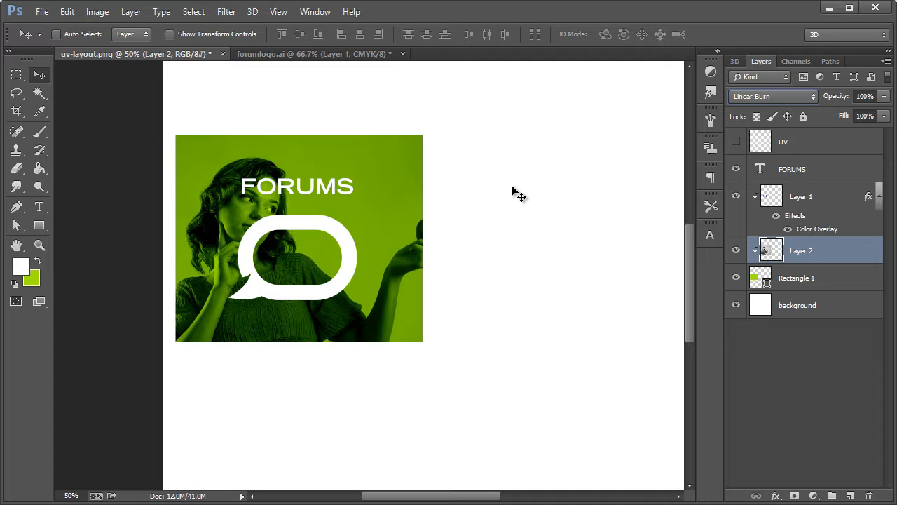
{"action": "key", "text": "shift+plus"}
{"action": "key", "text": "shift+plus"}
{"action": "key", "text": "shift+plus"}
{"action": "key", "text": "shift+plus"}
{"action": "key", "text": "shift+plus"}
{"action": "key", "text": "shift+plus"}
{"action": "key", "text": "shift+plus"}
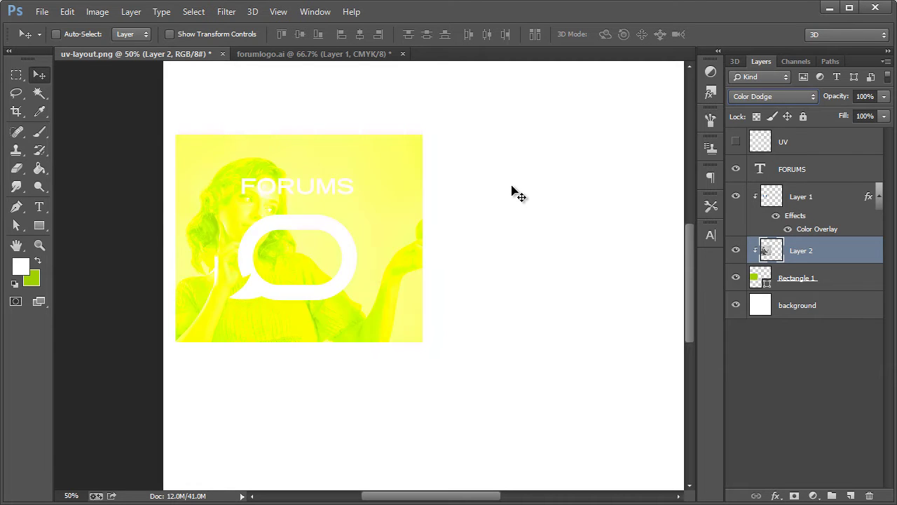
{"action": "key", "text": "shift+plus"}
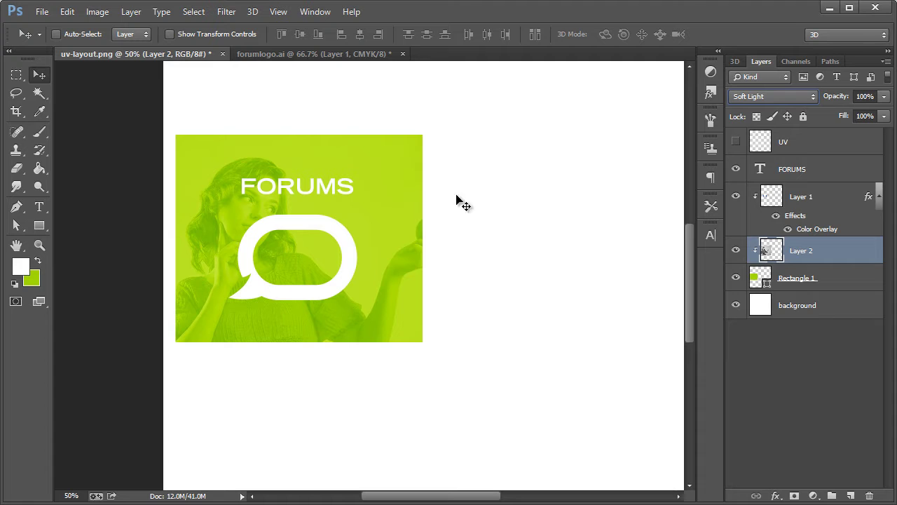
{"action": "key", "text": "shift+minus"}
{"action": "key", "text": "shift+minus"}
{"action": "key", "text": "shift+minus"}
{"action": "key", "text": "shift+minus"}
{"action": "key", "text": "shift+minus"}
{"action": "key", "text": "shift+minus"}
{"action": "key", "text": "shift+minus"}
{"action": "key", "text": "shift+minus"}
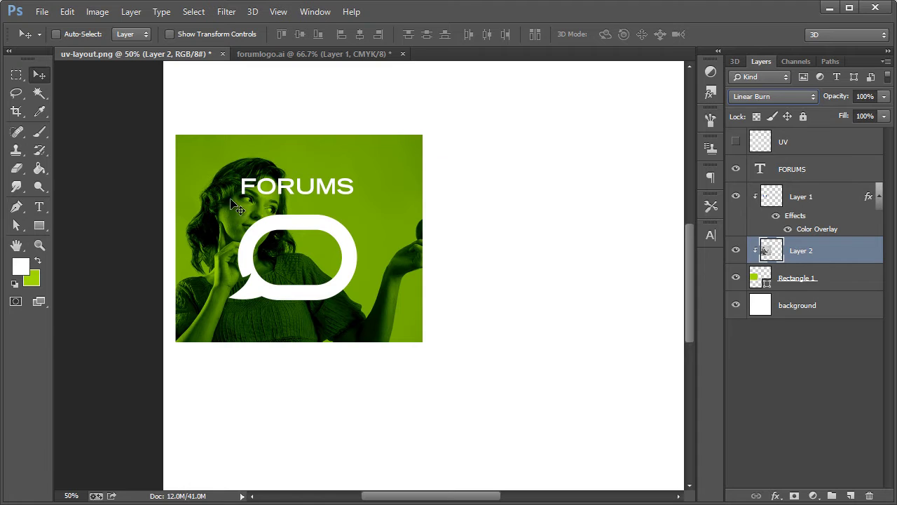
{"action": "key", "text": "shift+minus"}
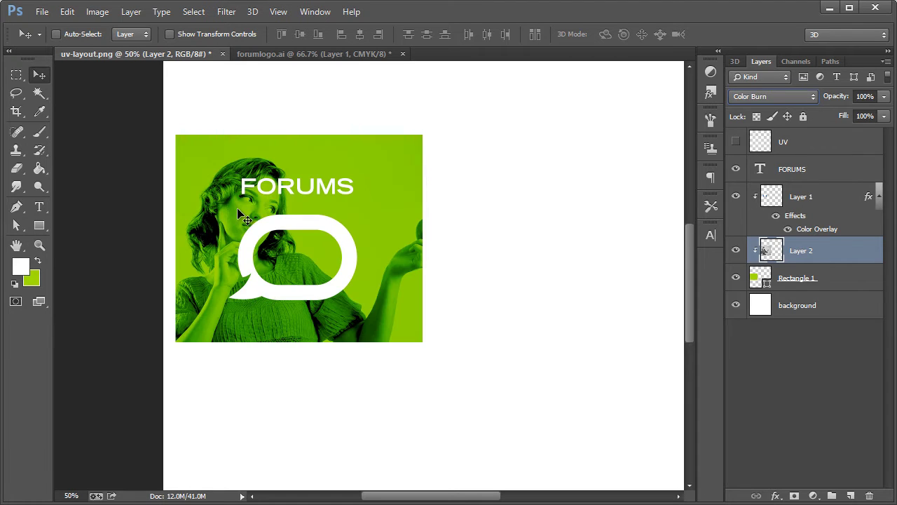
{"action": "key", "text": "shift+plus"}
{"action": "key", "text": "shift+plus"}
{"action": "key", "text": "shift+plus"}
{"action": "key", "text": "shift+plus"}
{"action": "key", "text": "shift+plus"}
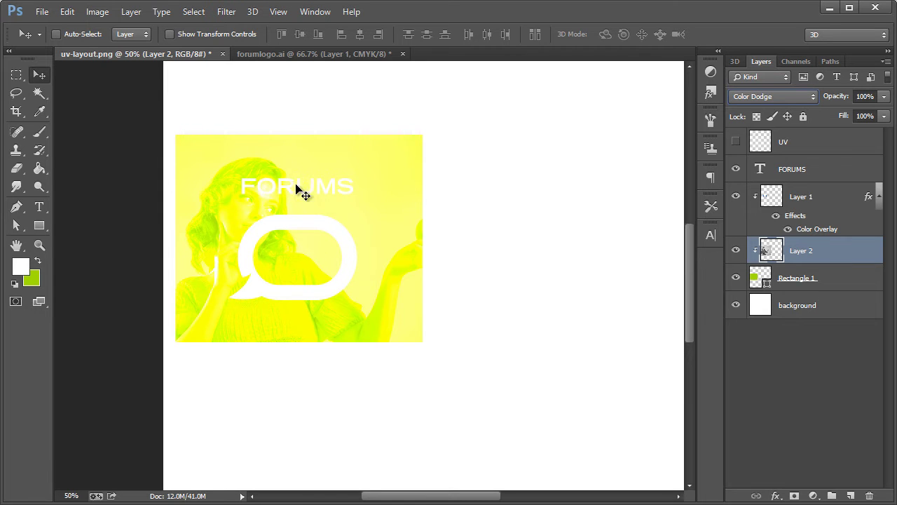
{"action": "key", "text": "shift+plus"}
{"action": "key", "text": "shift+plus"}
{"action": "key", "text": "shift+plus"}
{"action": "key", "text": "shift+plus"}
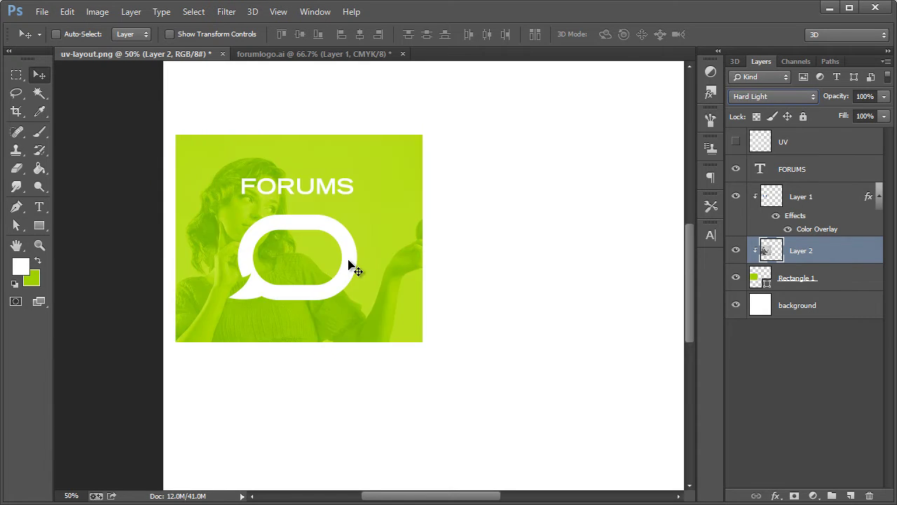
{"action": "key", "text": "shift+plus"}
{"action": "key", "text": "shift+plus"}
{"action": "key", "text": "shift+plus"}
{"action": "key", "text": "shift+plus"}
{"action": "key", "text": "shift+plus"}
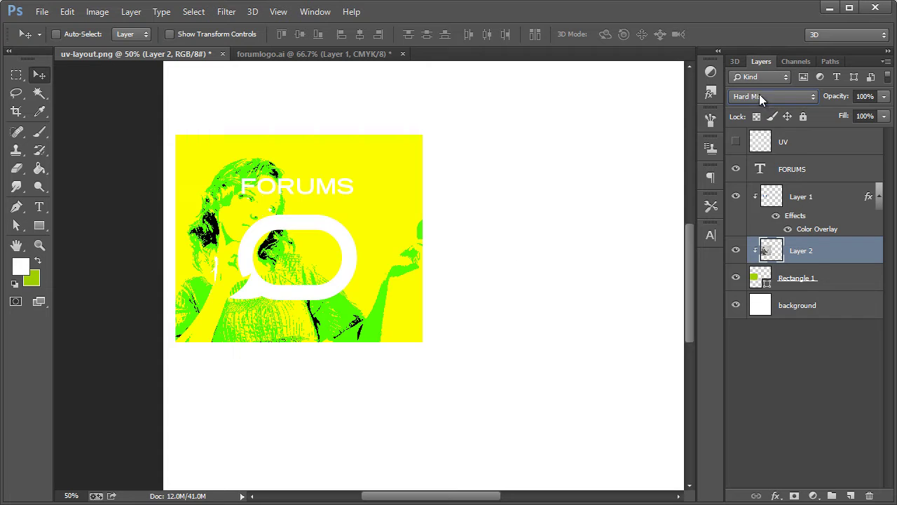
Set the blend mode of Layer 2 to Soft Light
{"action": "left_click", "coordinate": [770, 98]}
{"action": "left_click", "coordinate": [753, 290]}
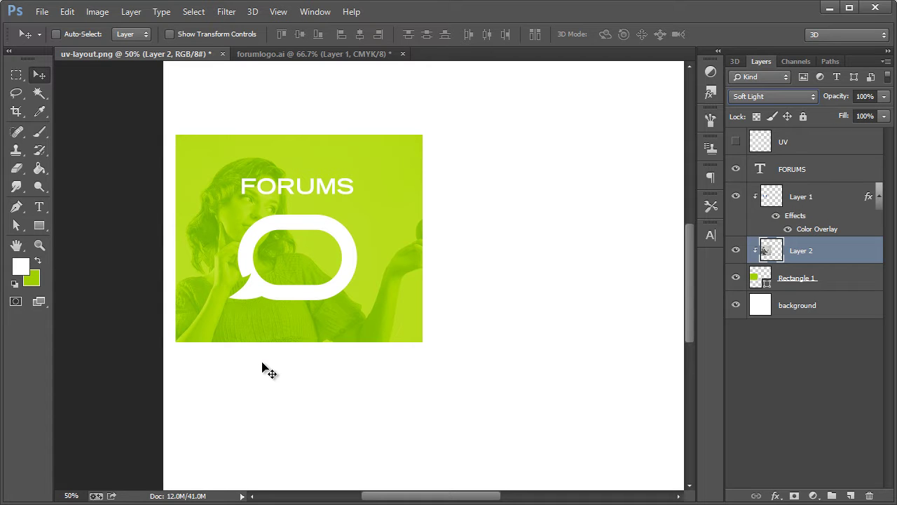
Change the fill colour of the Rectangle 1 shape to the darker green #83b40c
{"action": "left_click", "coordinate": [811, 278]}
{"action": "double_click", "coordinate": [763, 279]}
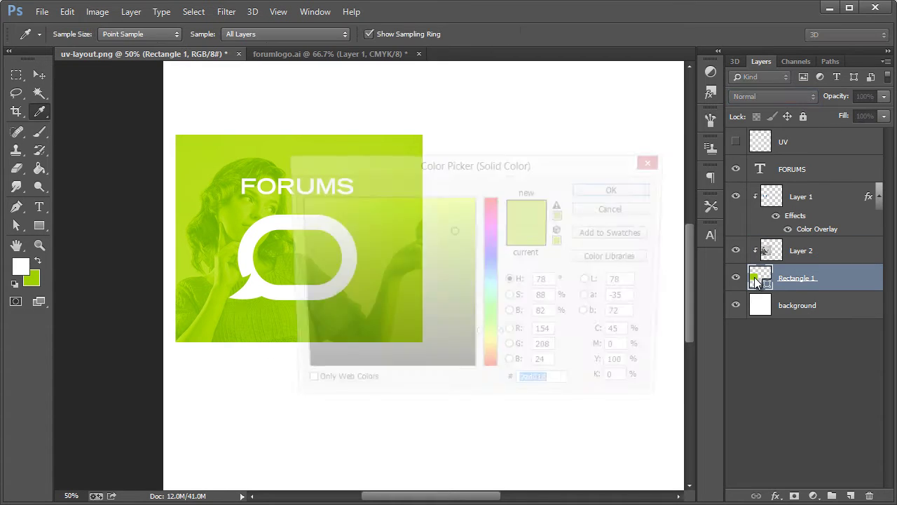
{"action": "left_click_drag", "start_coordinate": [458, 235], "coordinate": [463, 251]}
{"action": "left_click_drag", "start_coordinate": [452, 165], "coordinate": [570, 157]}
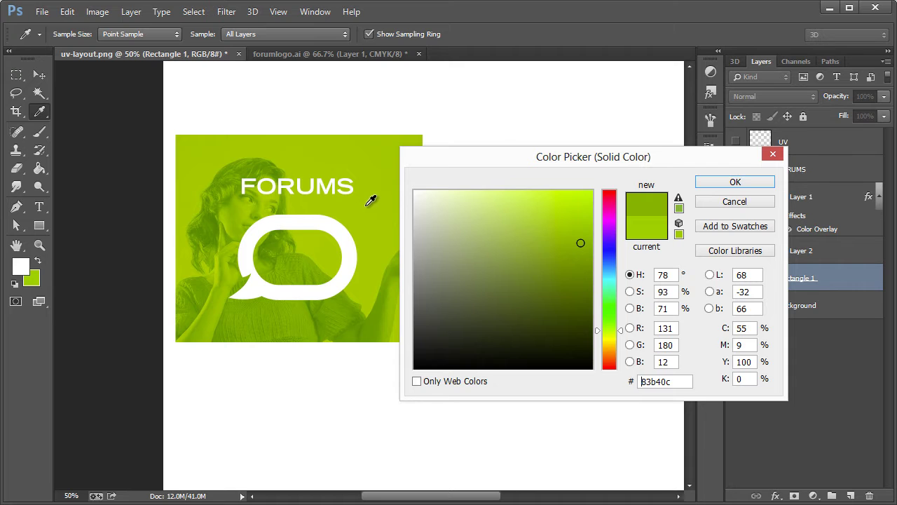
{"action": "left_click", "coordinate": [749, 183]}
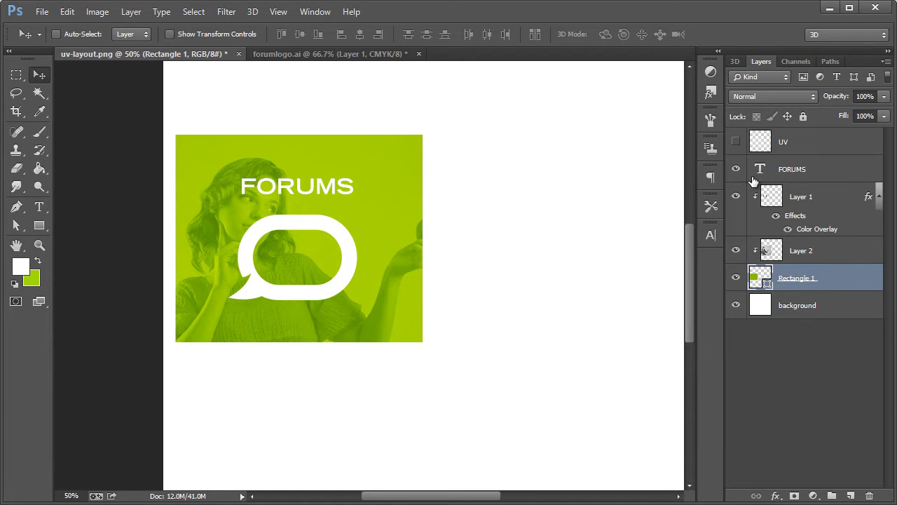
Show the UV layer over the artwork and select it
{"action": "left_click", "coordinate": [735, 143]}
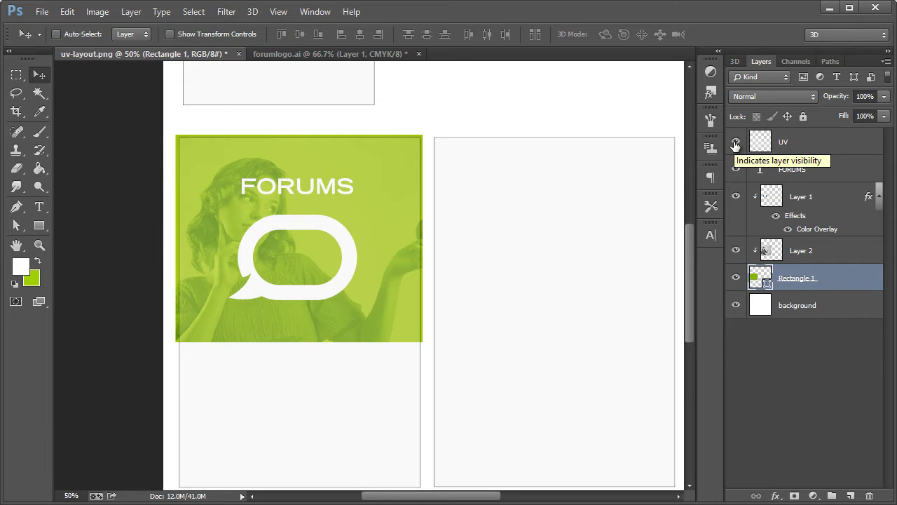
{"action": "scroll", "coordinate": [328, 282], "scroll_direction": "down", "scroll_amount": 3}
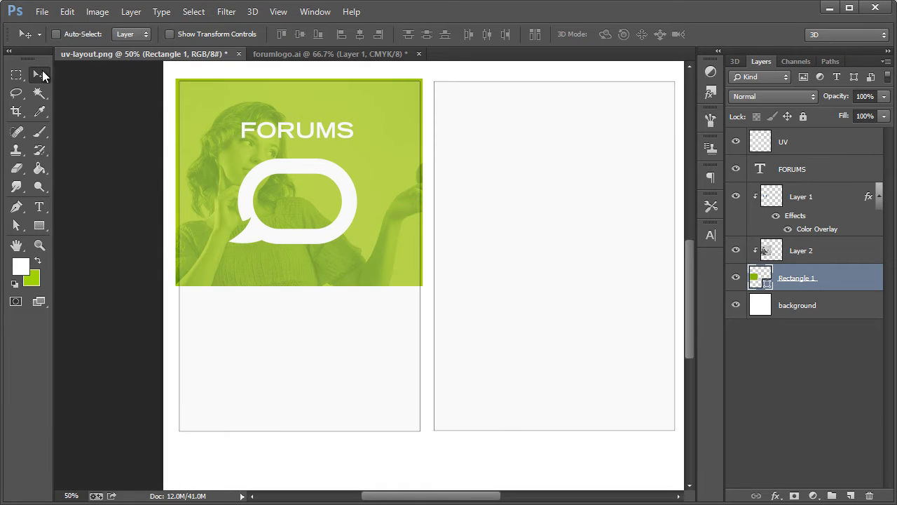
{"action": "left_click", "coordinate": [798, 140]}
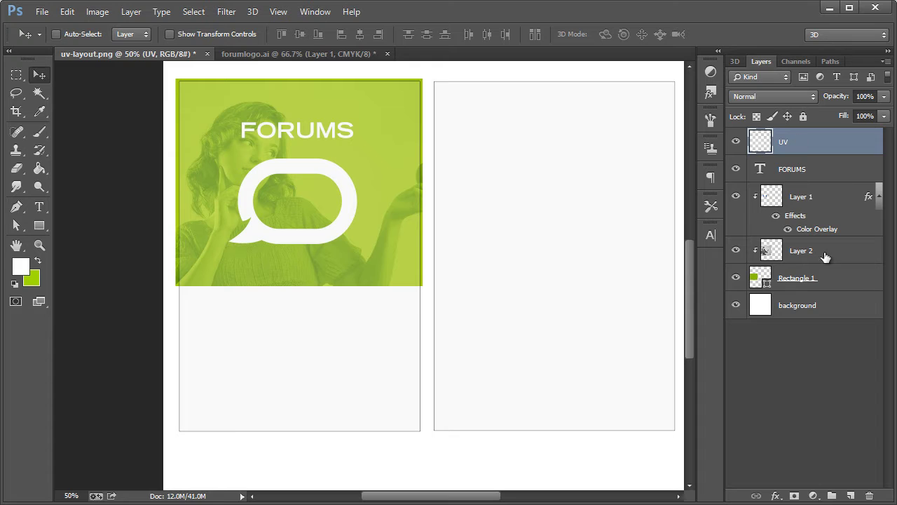
Try to duplicate only the Rectangle 1 layer within uv-layout.png and restore the clipping of Layer 2 and Layer 1
{"action": "left_click", "coordinate": [796, 286]}
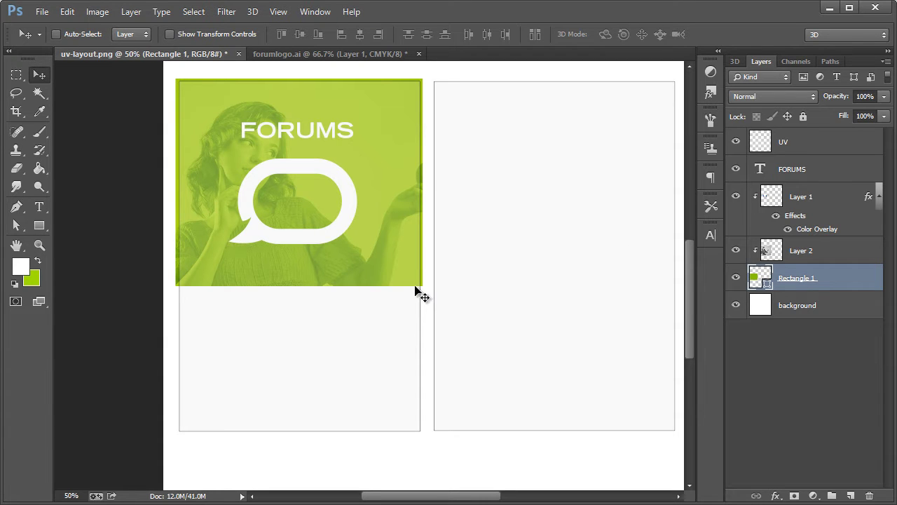
{"action": "right_click", "coordinate": [797, 283]}
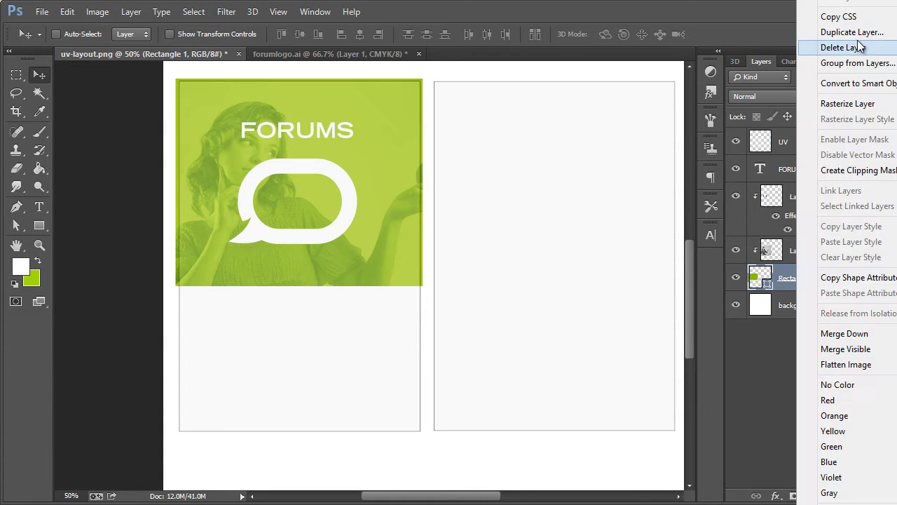
{"action": "left_click", "coordinate": [783, 279]}
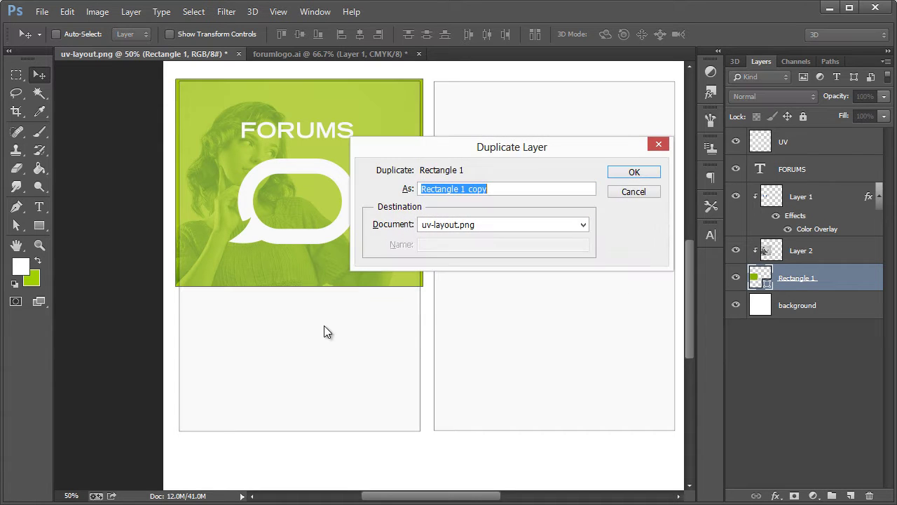
{"action": "left_click", "coordinate": [642, 173]}
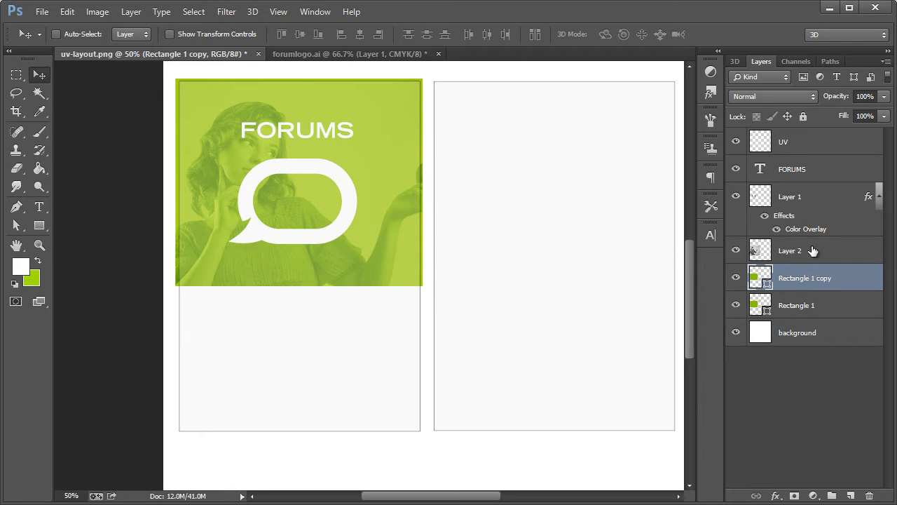
{"action": "left_click", "coordinate": [794, 252]}
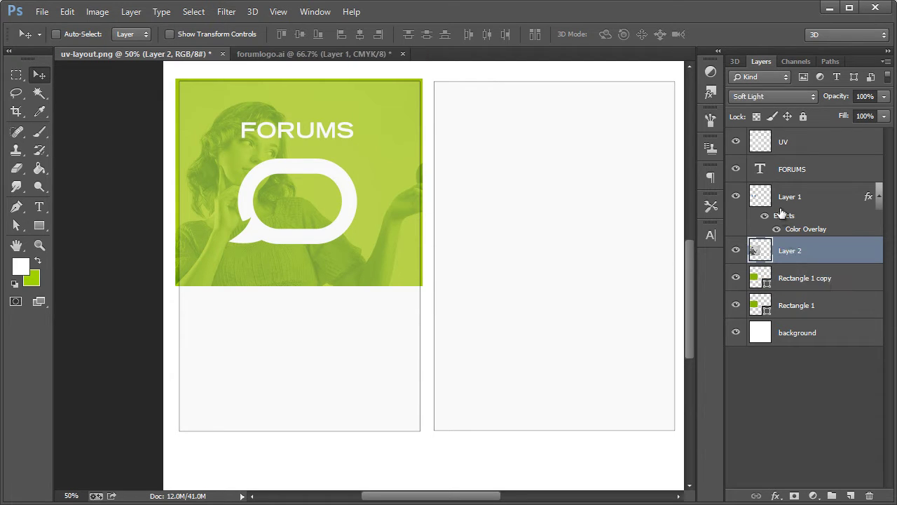
{"action": "left_click", "coordinate": [783, 202]}
{"action": "left_click", "coordinate": [789, 242]}
{"action": "left_click", "coordinate": [792, 224]}
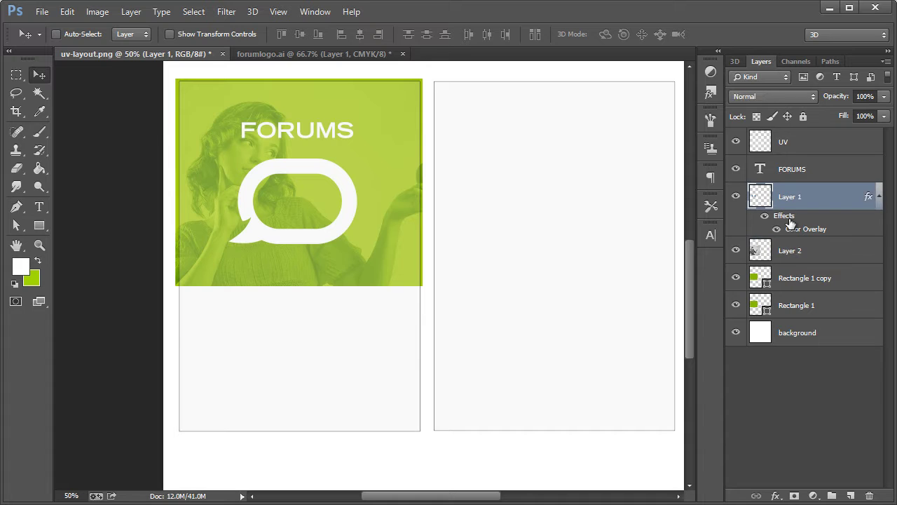
{"action": "left_click", "coordinate": [795, 255]}
{"action": "left_click", "coordinate": [799, 206]}
{"action": "left_click", "coordinate": [797, 260]}
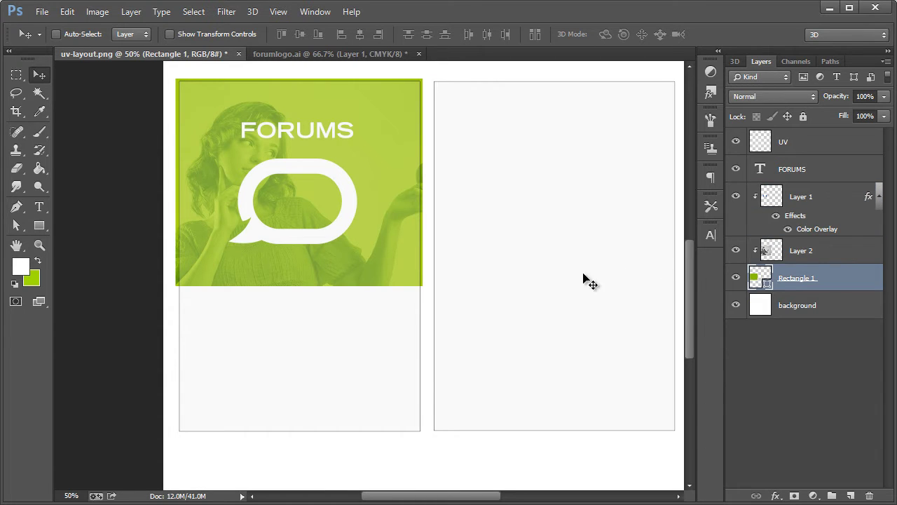
Duplicate Rectangle 1 together with its clipped Layer 2 and Layer 1
{"action": "left_click", "coordinate": [804, 203], "text": "shift"}
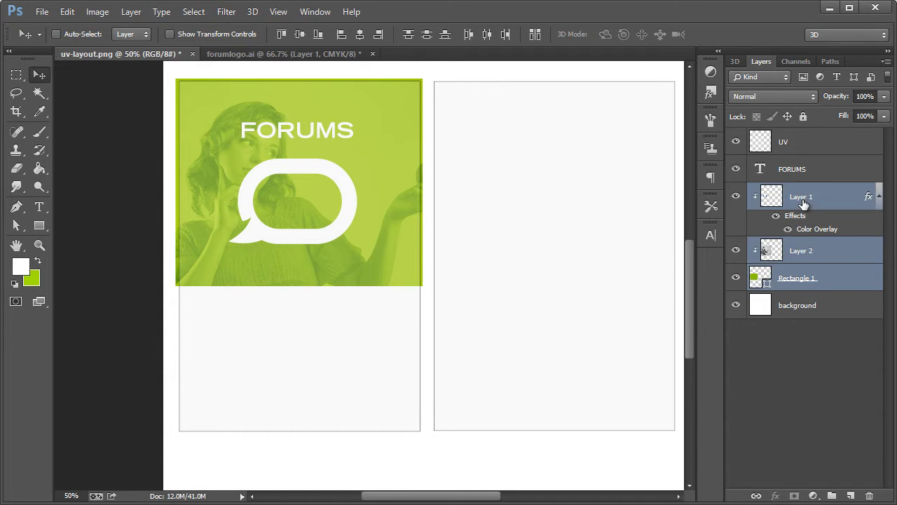
{"action": "right_click", "coordinate": [804, 203]}
{"action": "left_click", "coordinate": [743, 245]}
{"action": "left_click", "coordinate": [631, 175]}
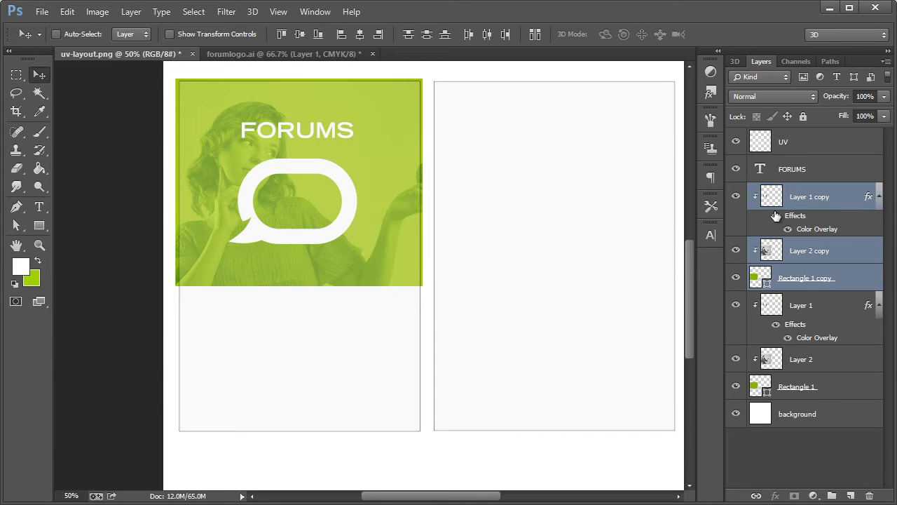
Delete Layer 1 copy and Layer 2 copy, and place Rectangle 1 copy directly below Rectangle 1
{"action": "left_click", "coordinate": [802, 254]}
{"action": "left_click", "coordinate": [806, 208], "text": "shift"}
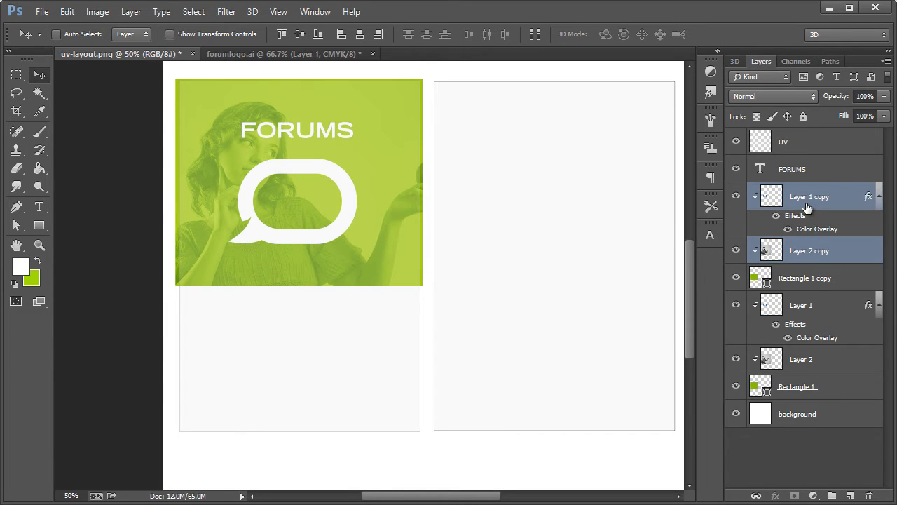
{"action": "key", "text": "Delete"}
{"action": "left_click_drag", "start_coordinate": [797, 200], "coordinate": [799, 315]}
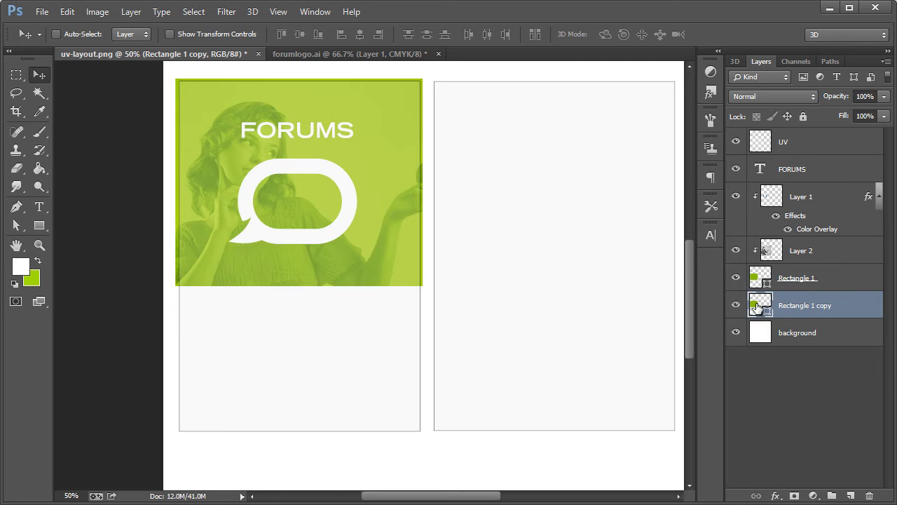
Change the fill colour of Rectangle 1 copy to near-black #010101
{"action": "double_click", "coordinate": [753, 310]}
{"action": "left_click_drag", "start_coordinate": [471, 336], "coordinate": [415, 366]}
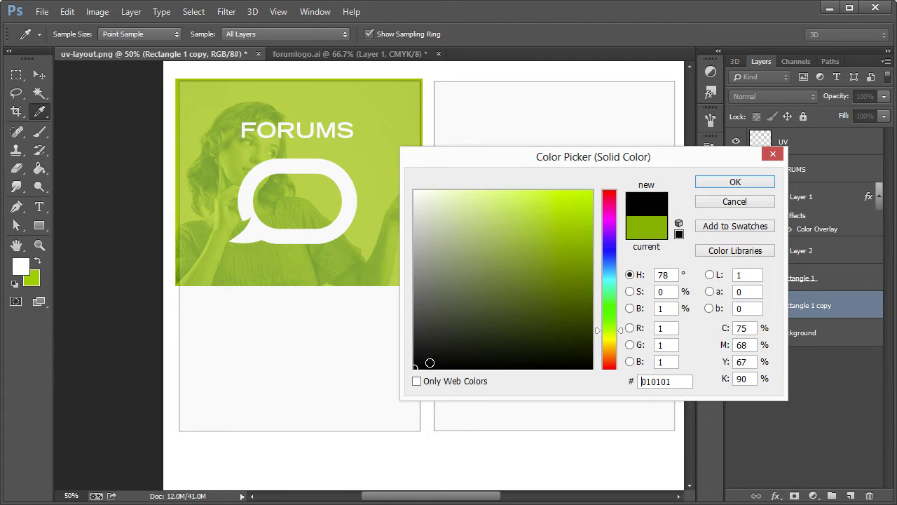
{"action": "left_click", "coordinate": [734, 183]}
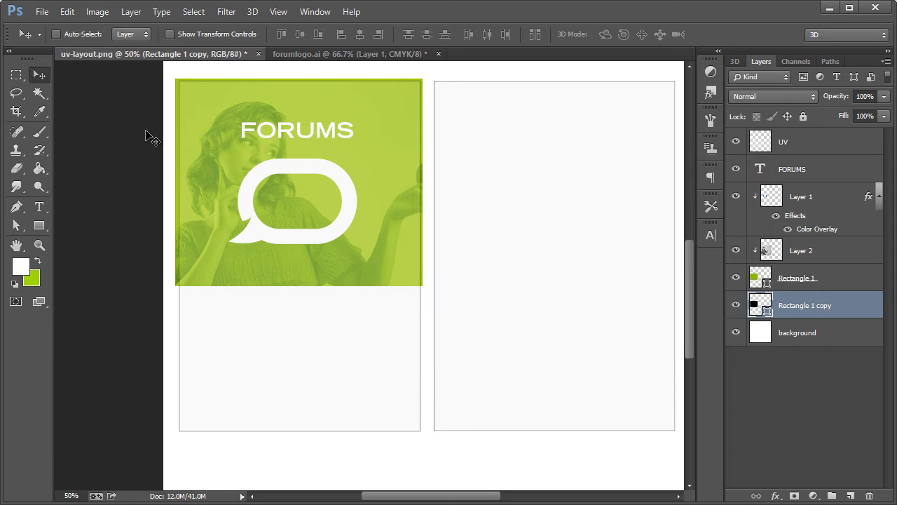
Move the black rectangle straight down to fill the lower part of the UV panel below the green rectangle, and hide the UV layer
{"action": "left_click_drag", "start_coordinate": [312, 199], "coordinate": [311, 347]}
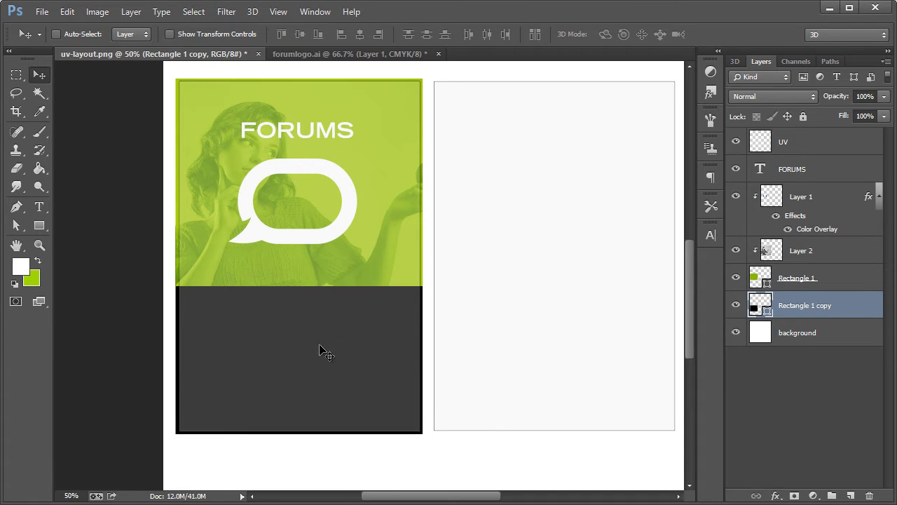
{"action": "left_click", "coordinate": [737, 141]}
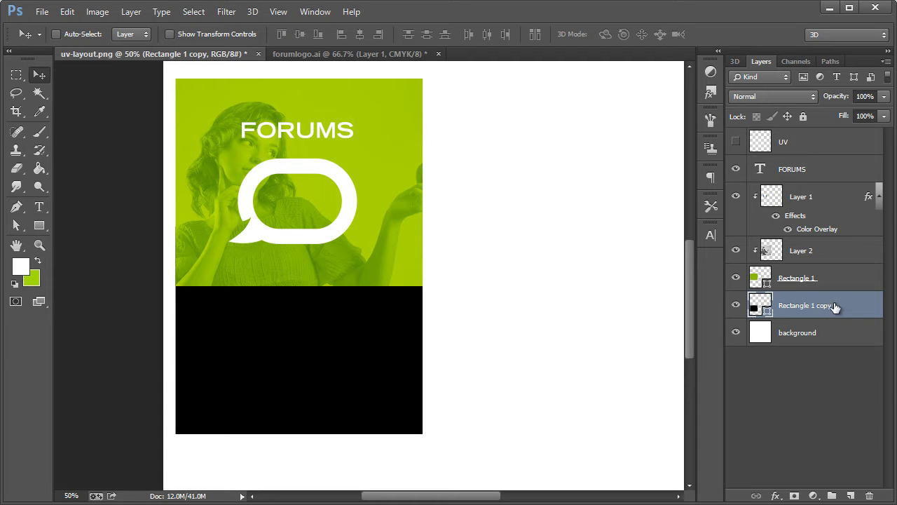
Add a Pattern Overlay with the black hexagon pattern at 22% opacity to the black rectangle
{"action": "double_click", "coordinate": [879, 315]}
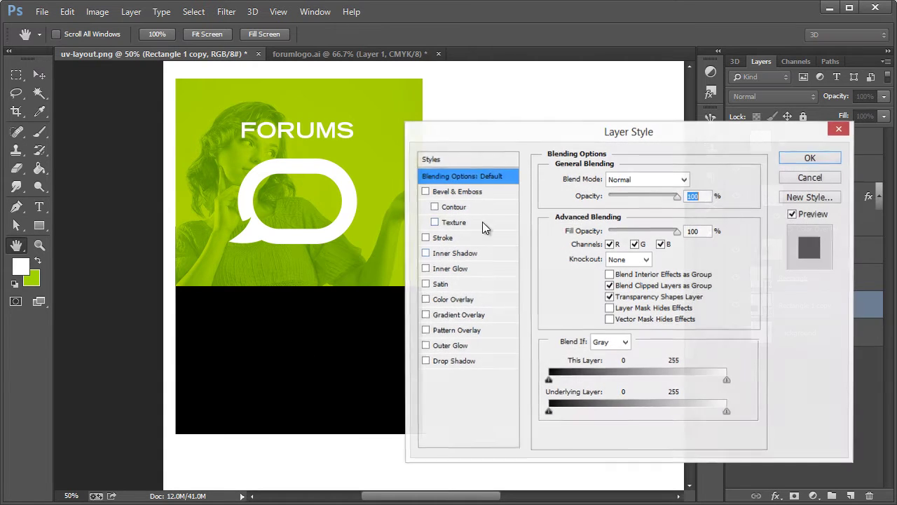
{"action": "left_click_drag", "start_coordinate": [492, 135], "coordinate": [528, 121]}
{"action": "left_click", "coordinate": [462, 319]}
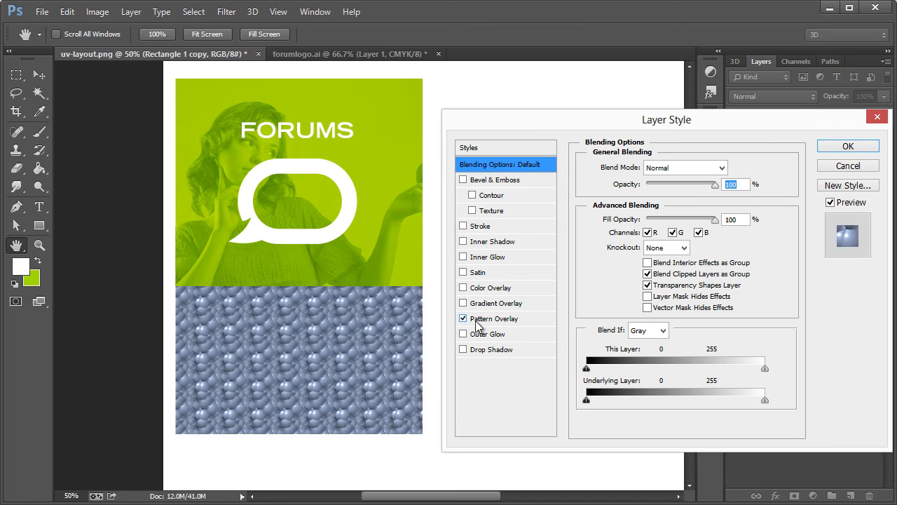
{"action": "left_click", "coordinate": [492, 321]}
{"action": "left_click", "coordinate": [680, 216]}
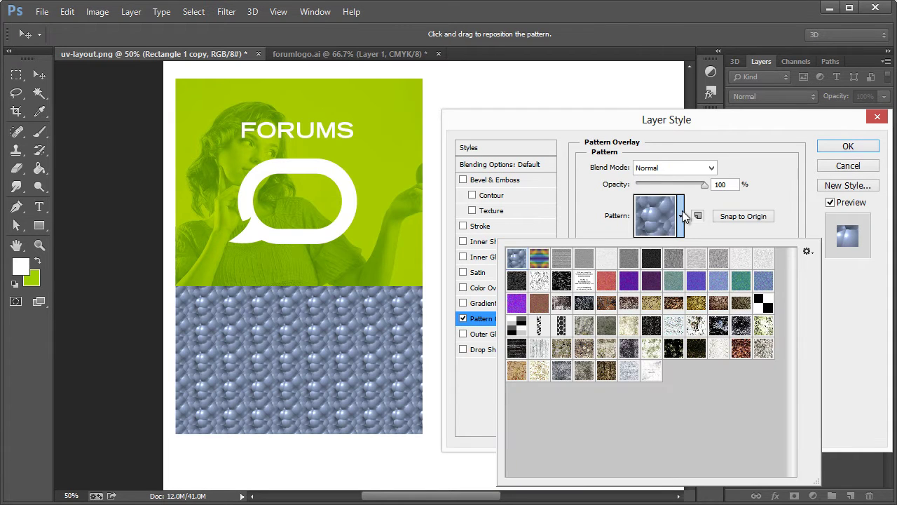
{"action": "left_click", "coordinate": [562, 325]}
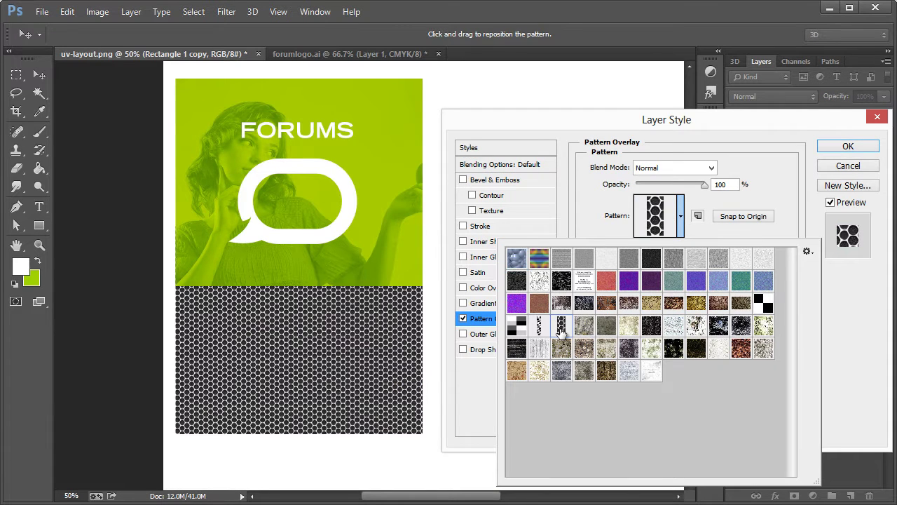
{"action": "left_click", "coordinate": [703, 132]}
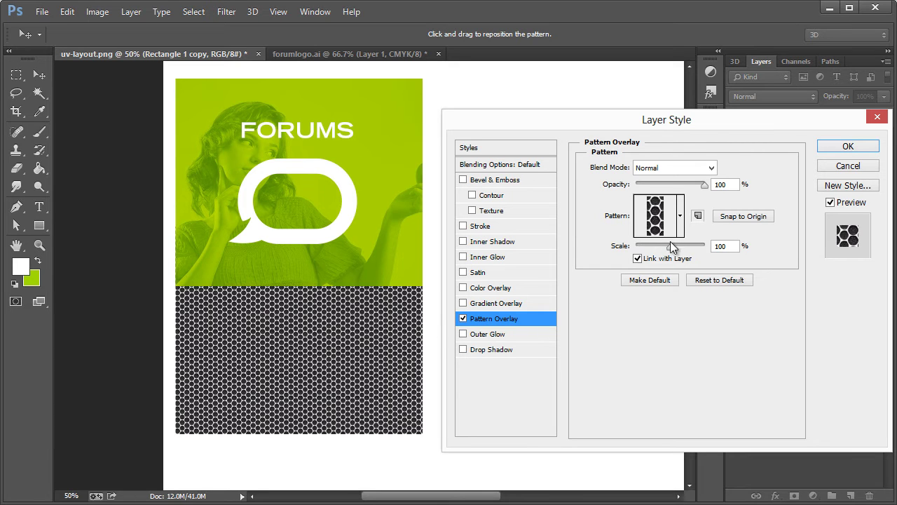
{"action": "left_click_drag", "start_coordinate": [704, 185], "coordinate": [653, 186]}
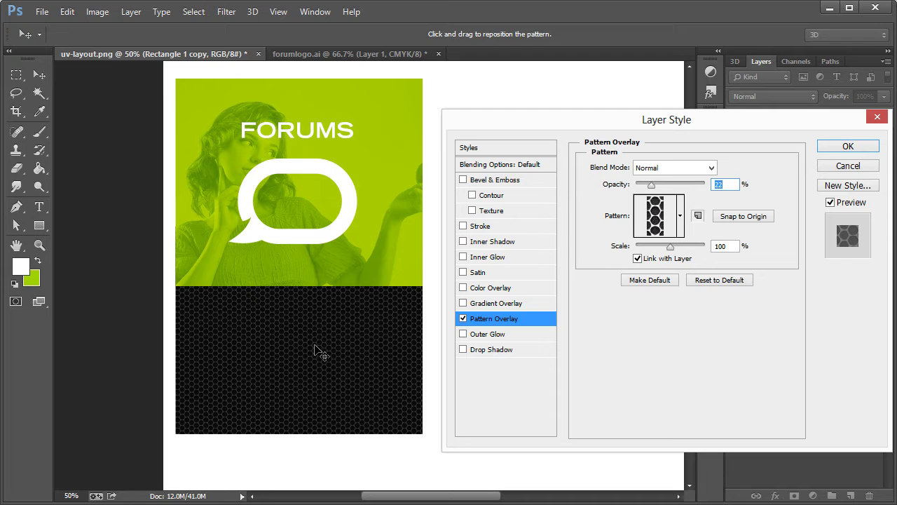
{"action": "left_click", "coordinate": [848, 146]}
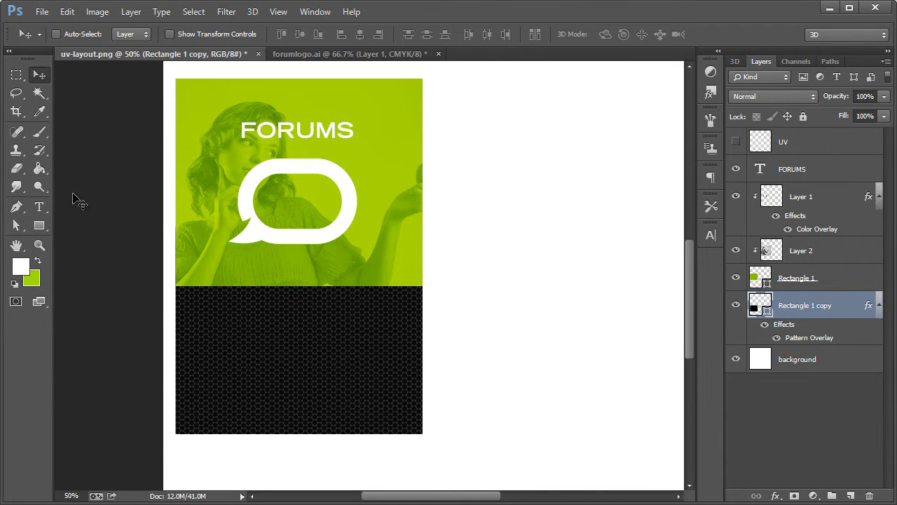
Add the centred white text "The hottest design forum out there.", including its quotation marks, on the black rectangle at 16 px
{"action": "left_click", "coordinate": [40, 207]}
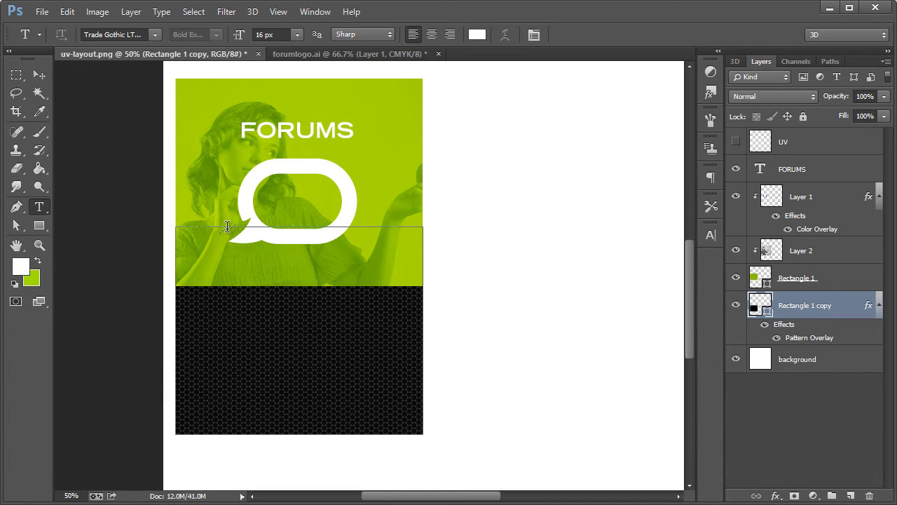
{"action": "left_click", "coordinate": [292, 345]}
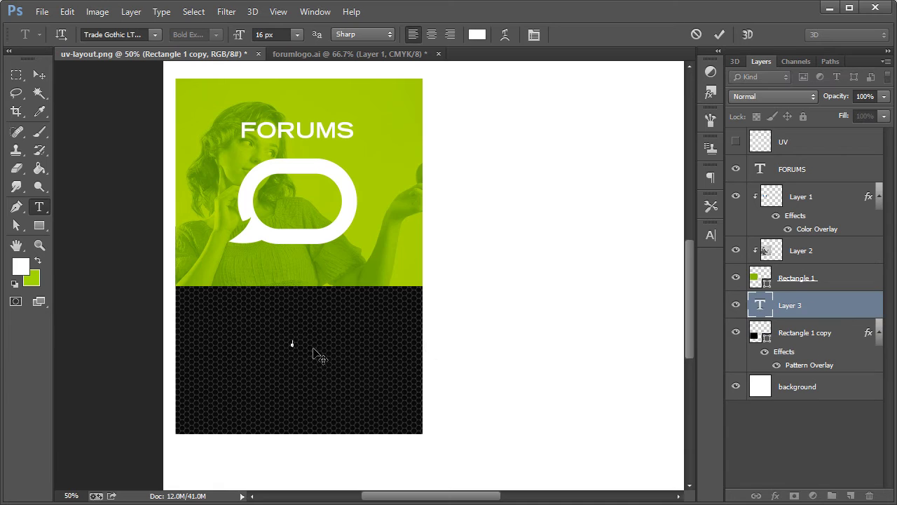
{"action": "key", "text": "ctrl+shift+c"}
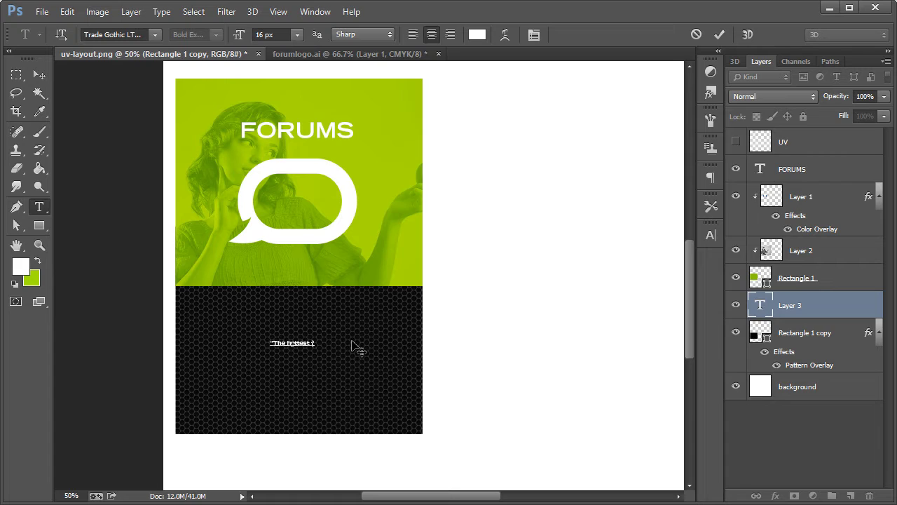
{"action": "type", "text": "um out there.\""}
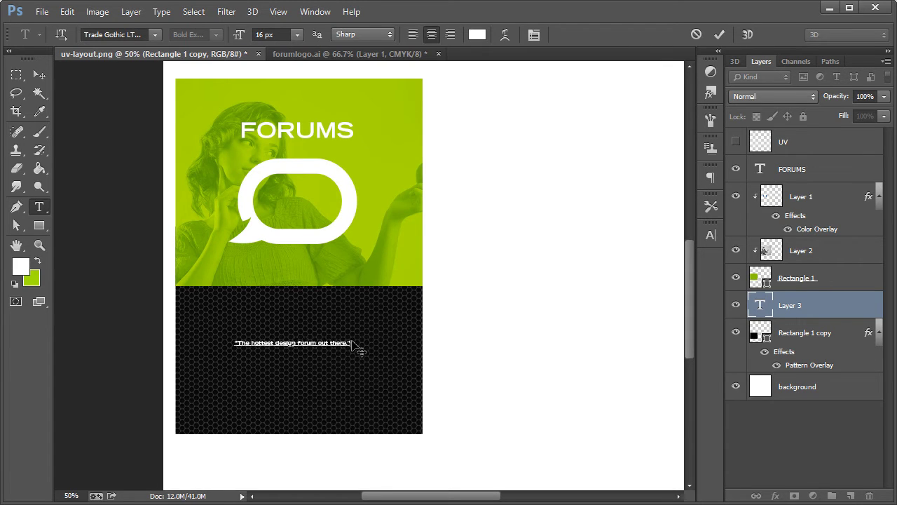
{"action": "left_click", "coordinate": [39, 74]}
Scale the quote text proportionally to about 181% so it spans most of the black rectangle's width
{"action": "key", "text": "ctrl+t"}
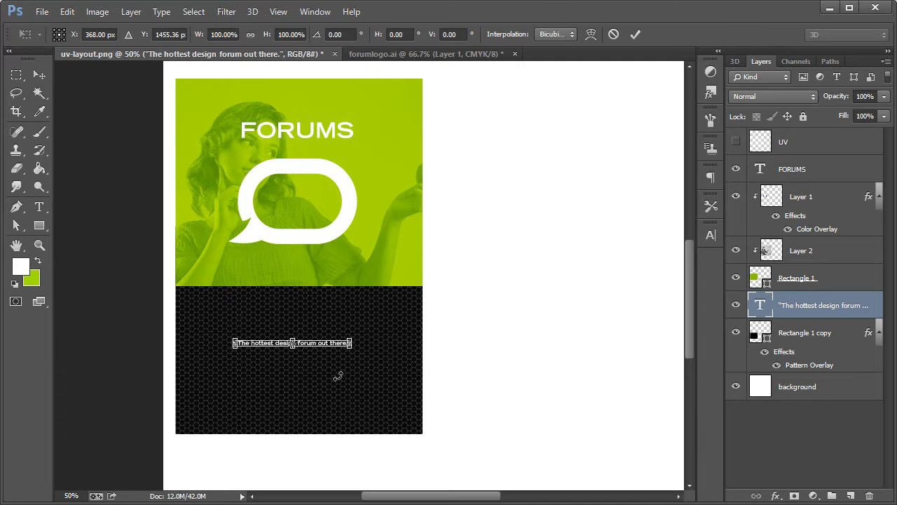
{"action": "left_click_drag", "start_coordinate": [352, 348], "coordinate": [397, 375]}
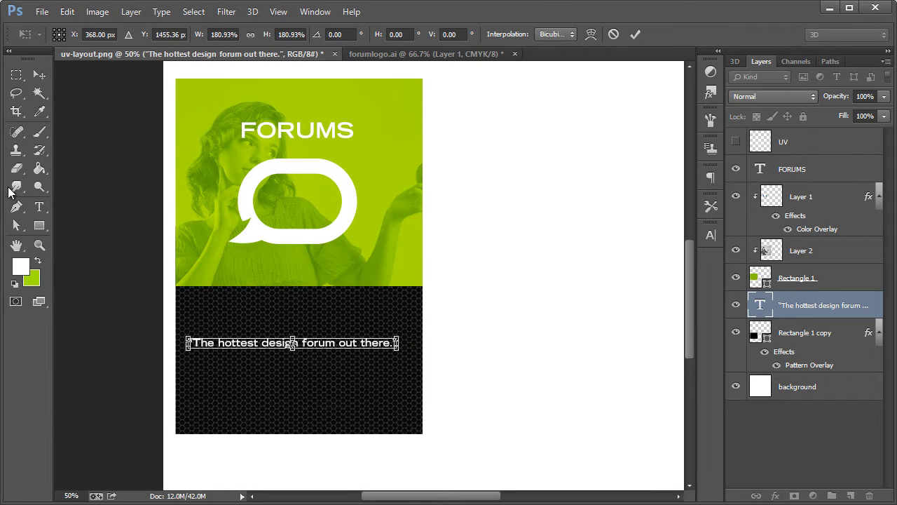
{"action": "left_click", "coordinate": [36, 191]}
{"action": "key", "text": "Return"}
Break the quote into two lines after the word "design"
{"action": "left_click", "coordinate": [312, 341]}
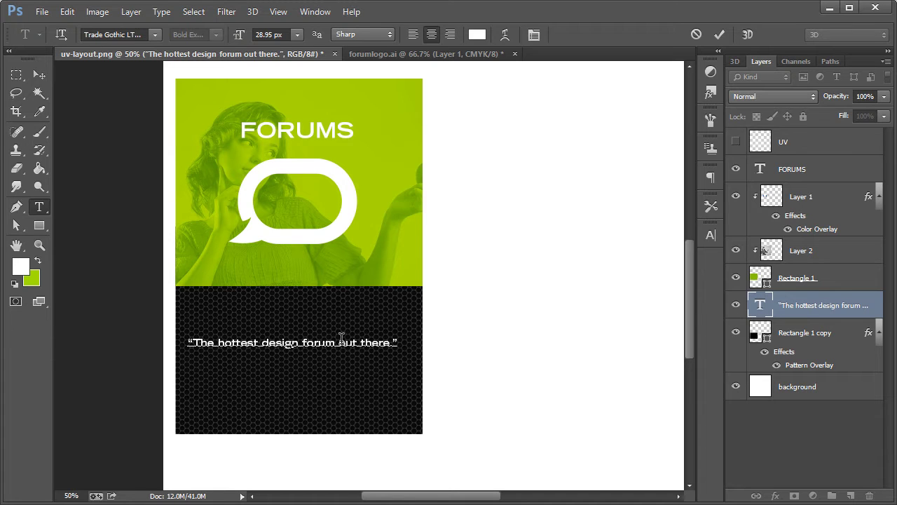
{"action": "key", "text": "Return"}
{"action": "left_click", "coordinate": [39, 74]}
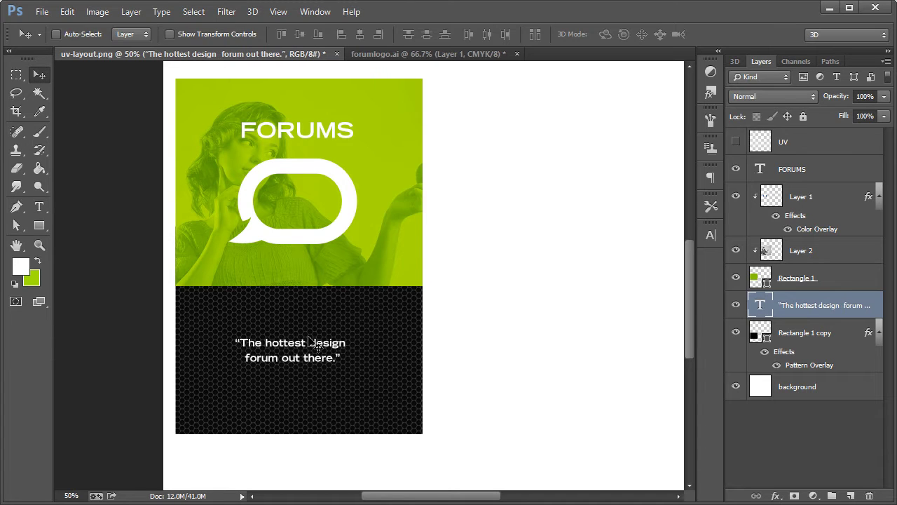
Enlarge the two-line quote to about 37.73 px and position it near the middle of the black rectangle
{"action": "left_click_drag", "start_coordinate": [331, 349], "coordinate": [370, 375]}
{"action": "key", "text": "ctrl+t"}
{"action": "left_click", "coordinate": [40, 75]}
{"action": "key", "text": "Return"}
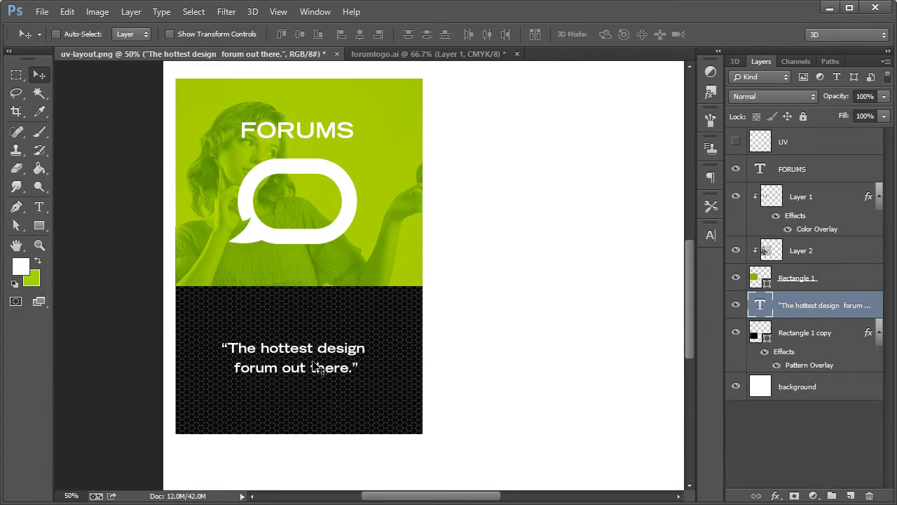
{"action": "mouse_move", "coordinate": [323, 351]}
{"action": "left_mouse_down"}
{"action": "mouse_move", "coordinate": [334, 344]}
{"action": "mouse_move", "coordinate": [327, 349]}
{"action": "left_mouse_up"}
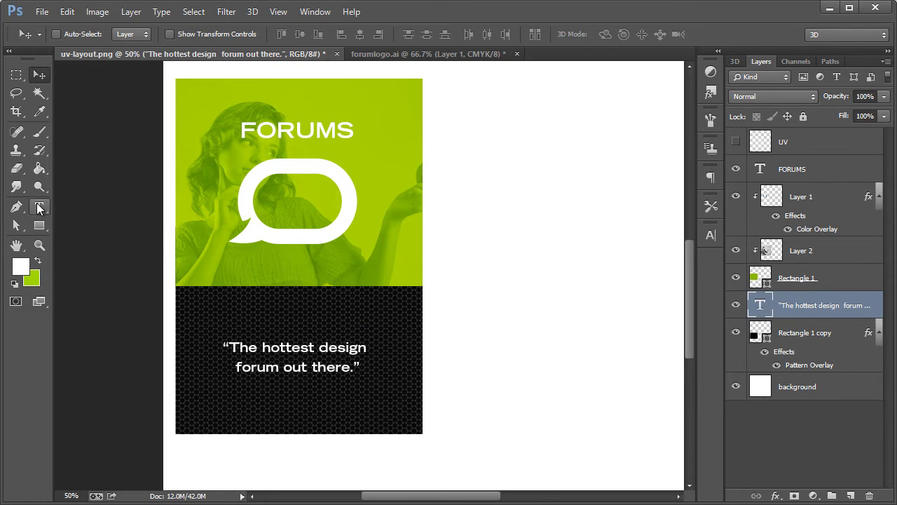
Set the quote's leading to Auto and nudge the text slightly up and to the right
{"action": "left_click", "coordinate": [40, 207]}
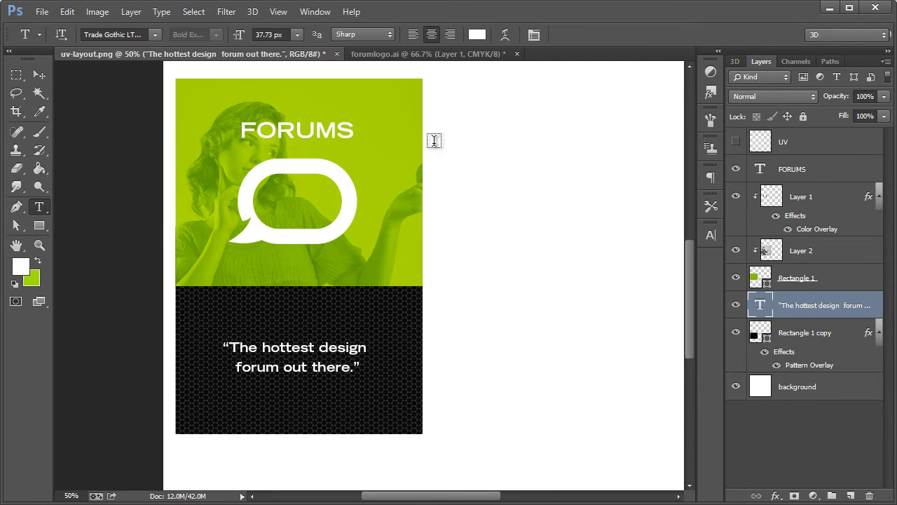
{"action": "left_click", "coordinate": [711, 235]}
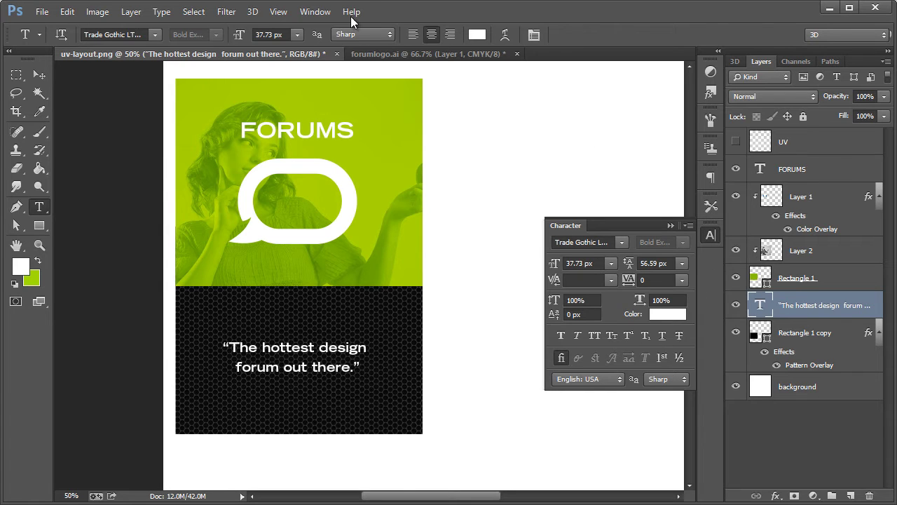
{"action": "left_click", "coordinate": [325, 16]}
{"action": "left_click", "coordinate": [456, 84]}
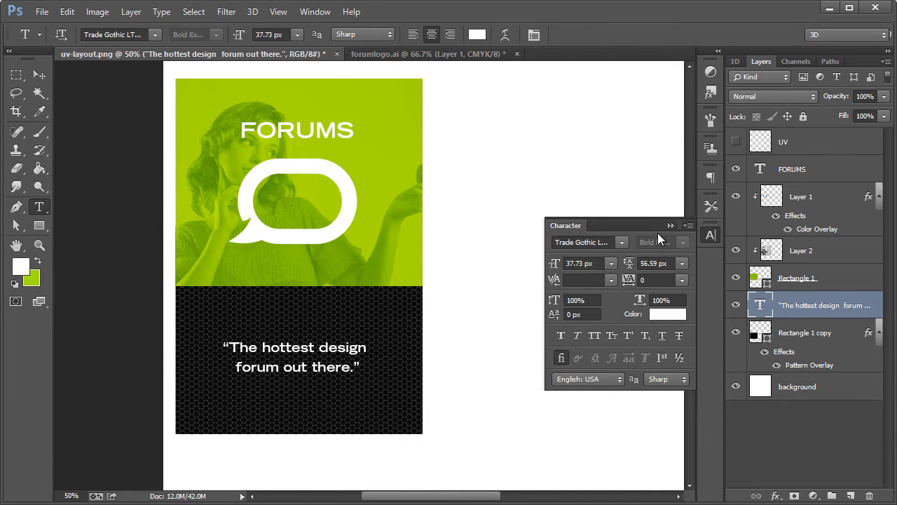
{"action": "left_click", "coordinate": [680, 265]}
{"action": "left_click", "coordinate": [675, 279]}
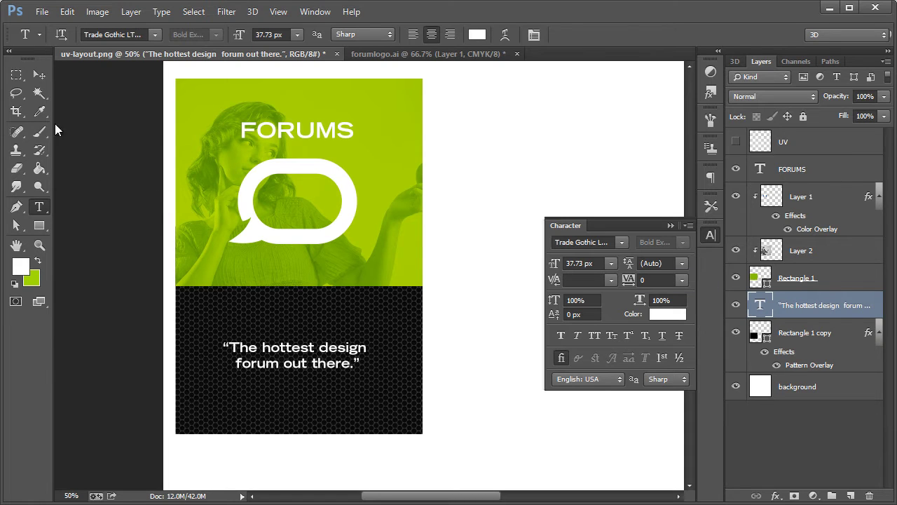
{"action": "left_click", "coordinate": [38, 74]}
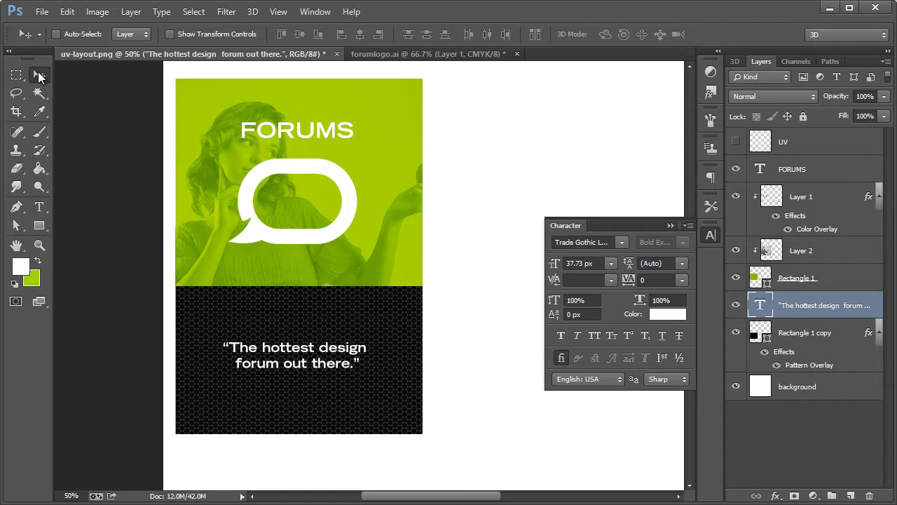
{"action": "left_click_drag", "start_coordinate": [328, 372], "coordinate": [331, 370]}
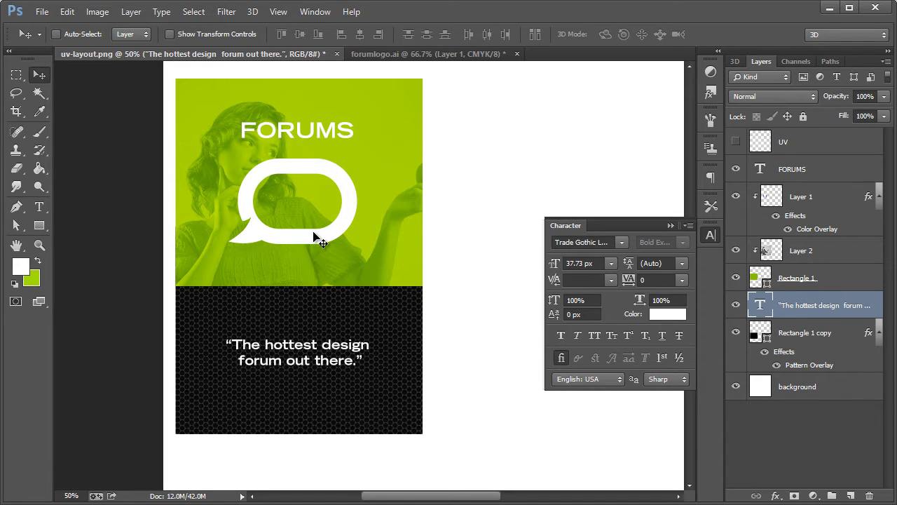
Duplicate the white speech-bubble logo layer, Layer 1
{"action": "left_click", "coordinate": [313, 234], "text": "ctrl"}
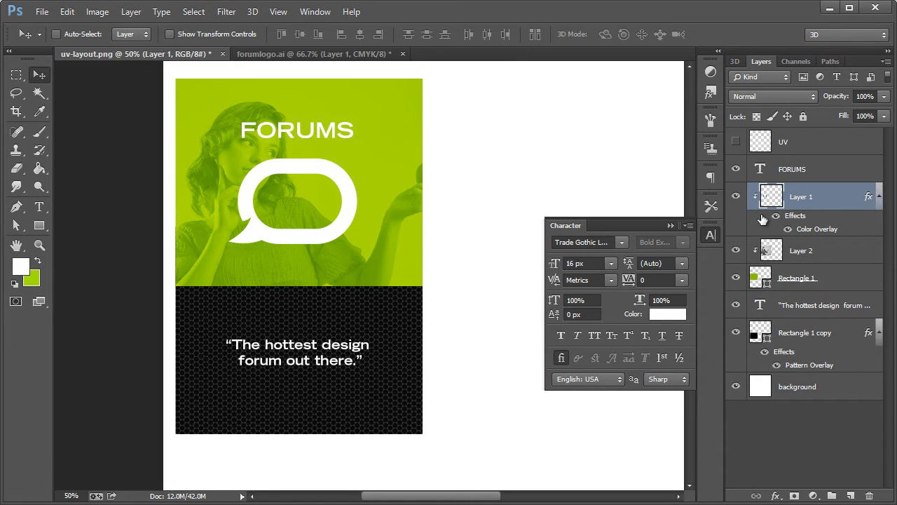
{"action": "key", "text": "ctrl+alt+j"}
{"action": "left_click", "coordinate": [636, 174]}
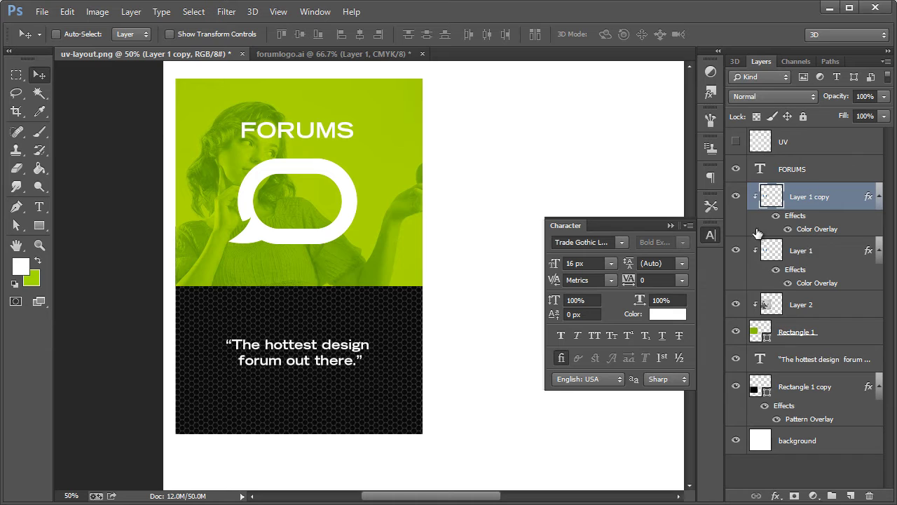
Scale the logo copy to about 23% in the black rectangle's lower-right corner and place its layer unclipped above FORUMS
{"action": "key", "text": "ctrl+t"}
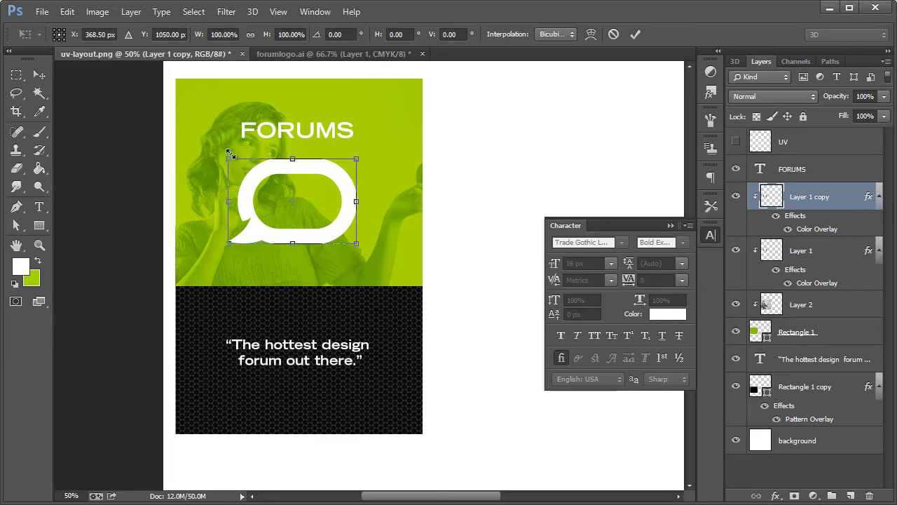
{"action": "left_click_drag", "start_coordinate": [230, 153], "coordinate": [408, 412]}
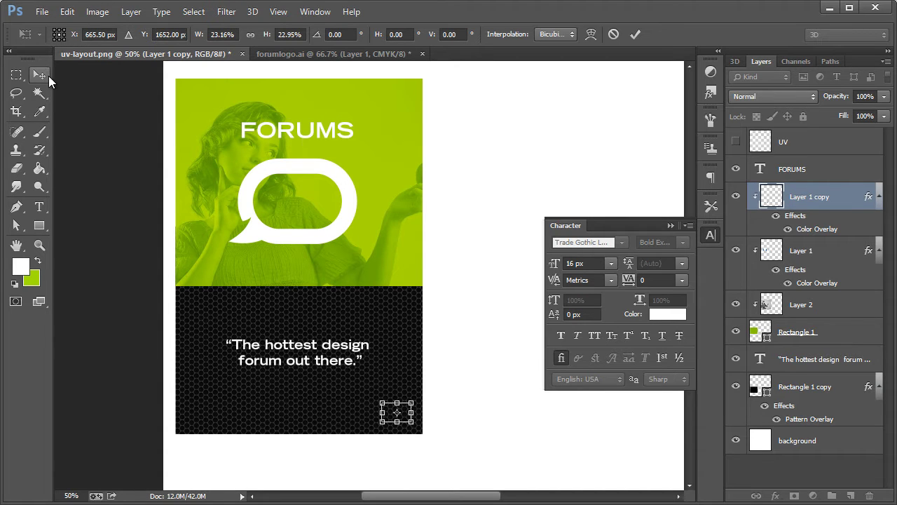
{"action": "left_click", "coordinate": [49, 77]}
{"action": "left_click", "coordinate": [376, 207]}
{"action": "left_click_drag", "start_coordinate": [873, 199], "coordinate": [818, 165]}
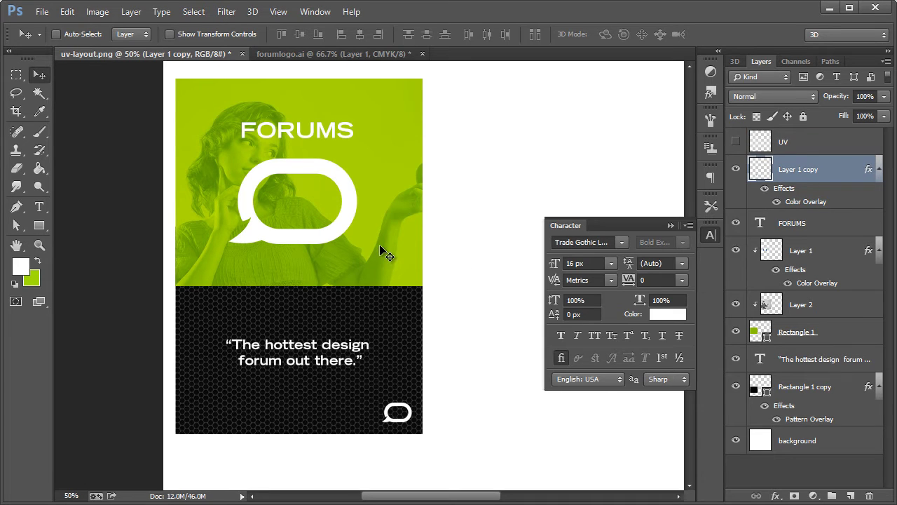
Close the character settings and show the UV layer over the finished panel
{"action": "scroll", "coordinate": [391, 259], "scroll_direction": "up", "scroll_amount": 1}
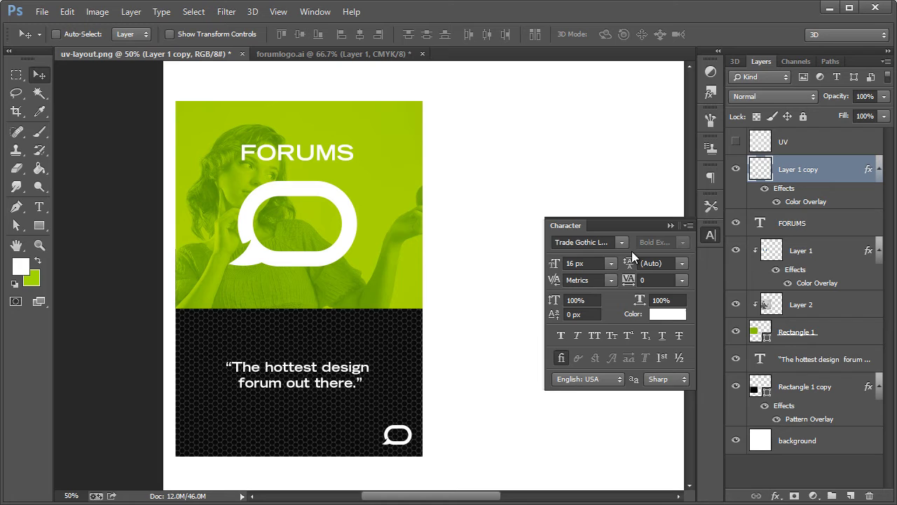
{"action": "left_click", "coordinate": [711, 235]}
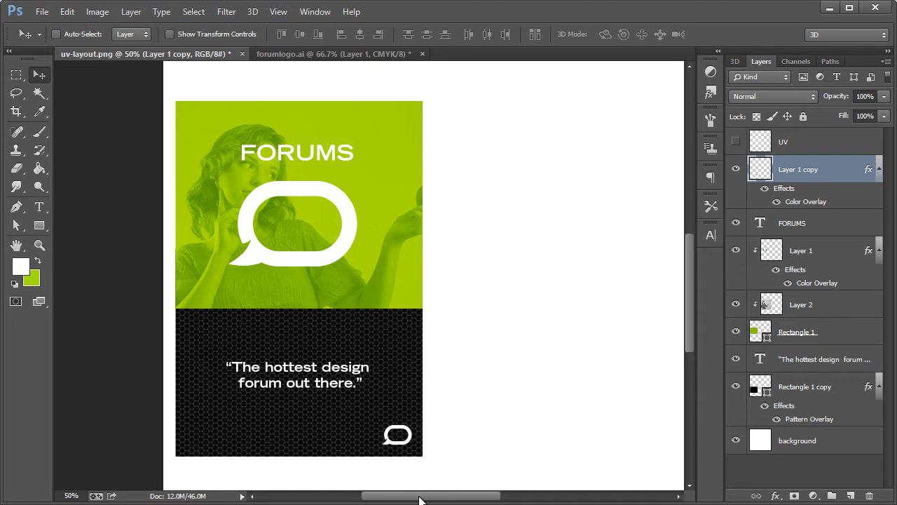
{"action": "left_click_drag", "start_coordinate": [420, 499], "coordinate": [436, 500]}
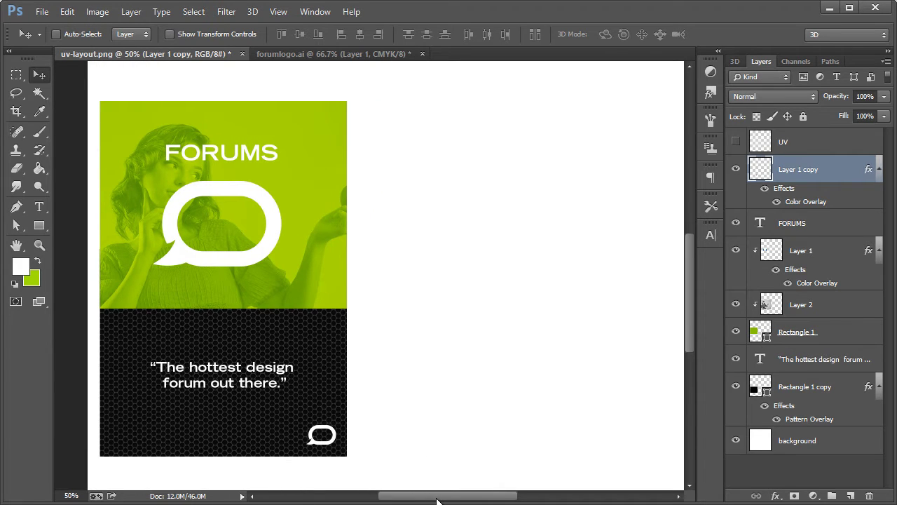
{"action": "left_click", "coordinate": [736, 143]}
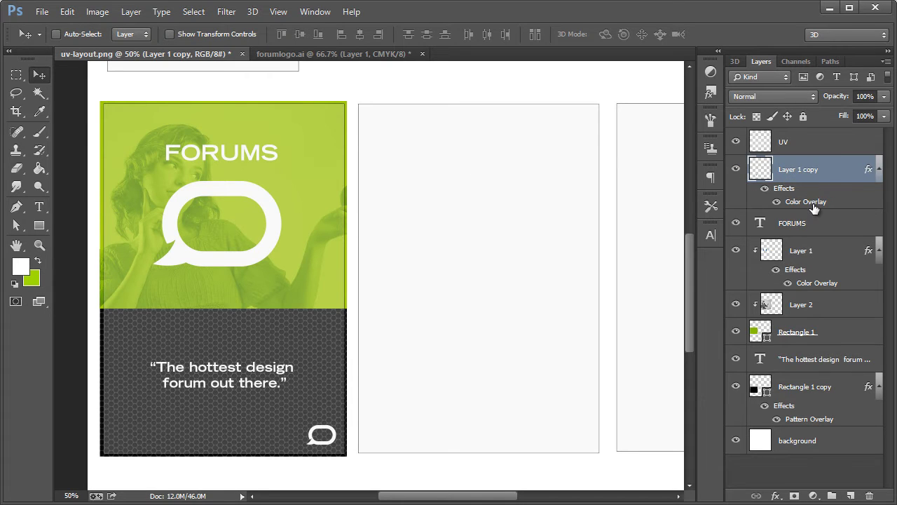
Group all design layers from Layer 1 copy down to Rectangle 1 copy and name the group Front
{"action": "left_click", "coordinate": [810, 388], "text": "shift"}
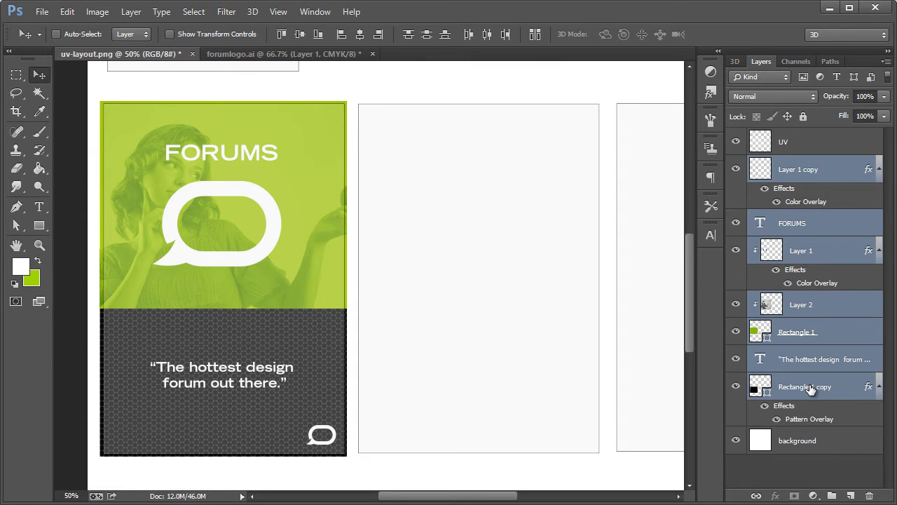
{"action": "key", "text": "ctrl+g"}
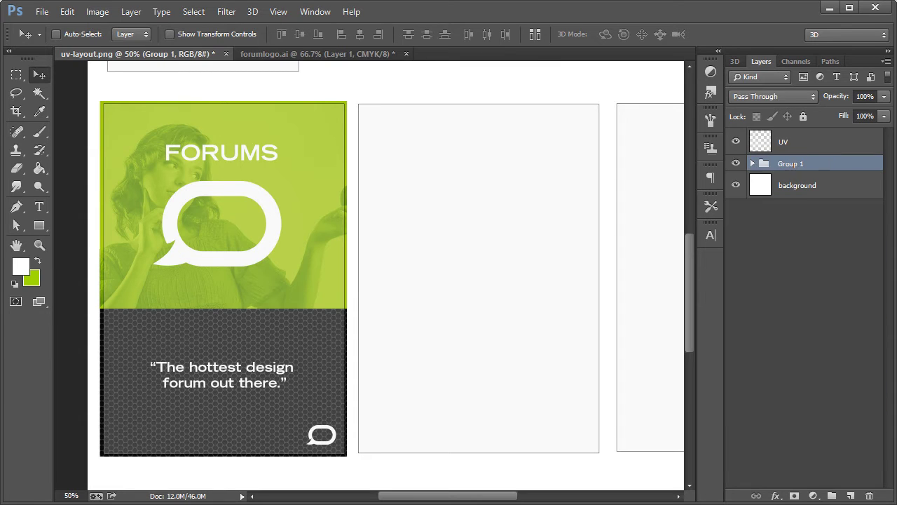
{"action": "double_click", "coordinate": [790, 163]}
{"action": "type", "text": "Front"}
{"action": "key", "text": "Return"}
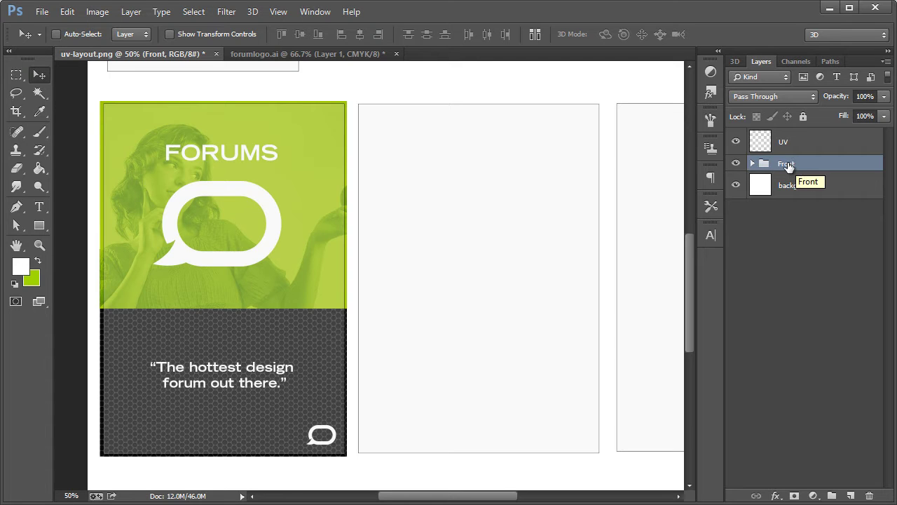
Duplicate the Front group and place the copy over the second large UV panel, level with the original
{"action": "key", "text": "ctrl+alt+j"}
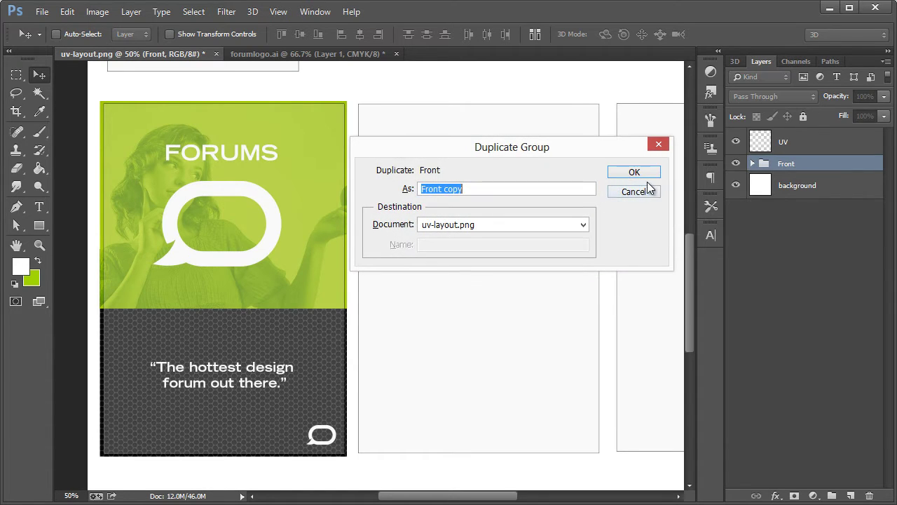
{"action": "left_click", "coordinate": [631, 175]}
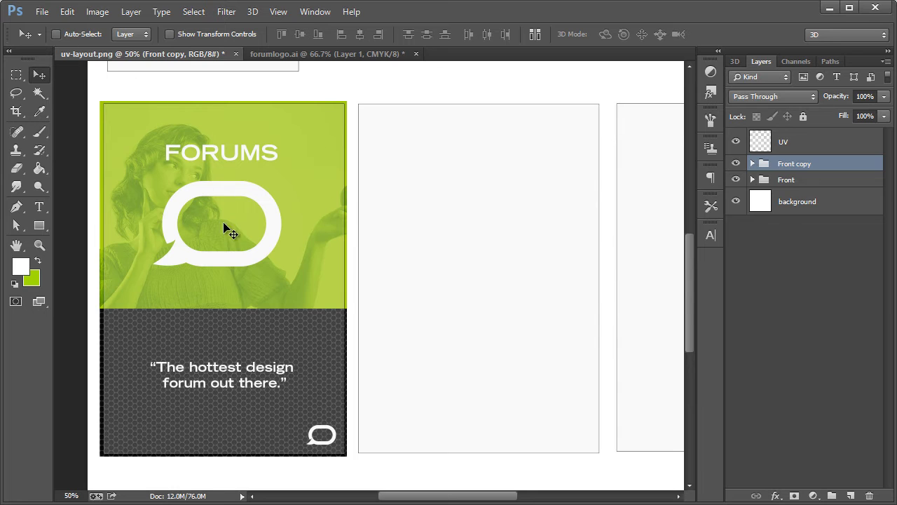
{"action": "left_click_drag", "start_coordinate": [227, 228], "coordinate": [479, 226]}
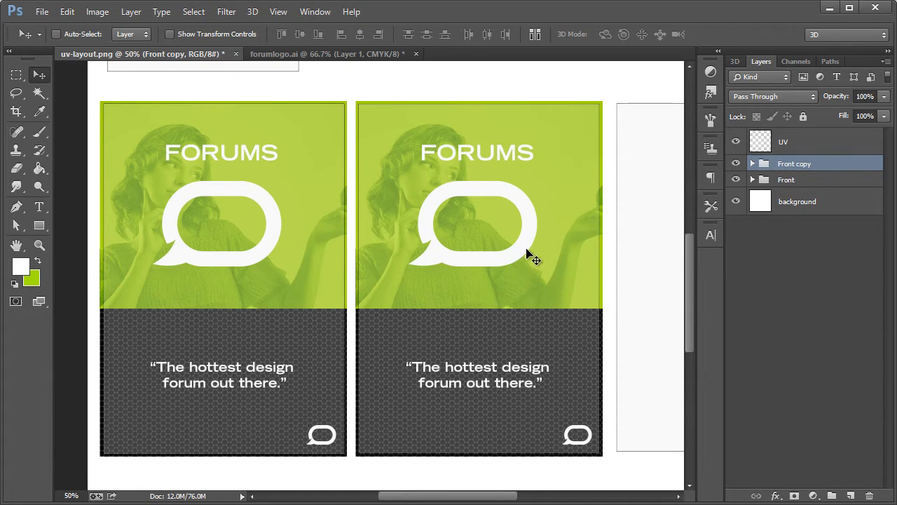
Expand the duplicated group and rename it Back
{"action": "left_click", "coordinate": [753, 166]}
{"action": "double_click", "coordinate": [792, 164]}
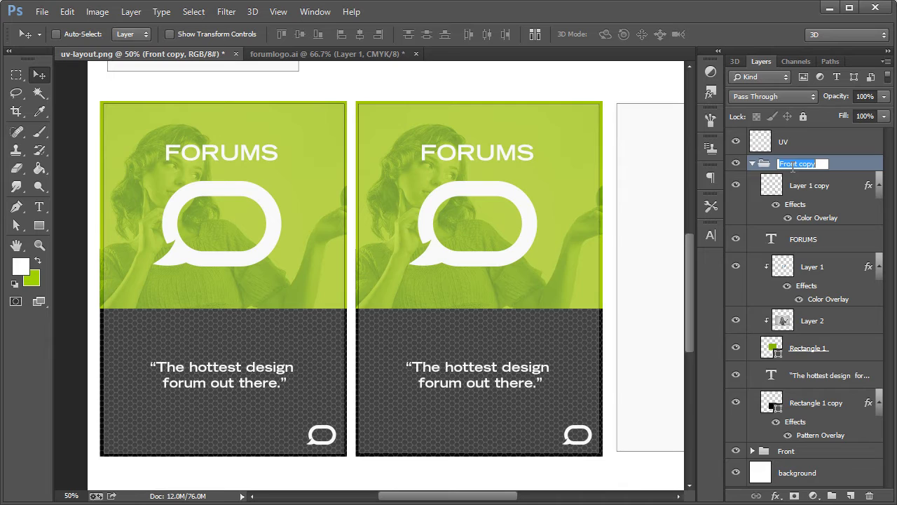
{"action": "type", "text": "Back"}
{"action": "key", "text": "Return"}
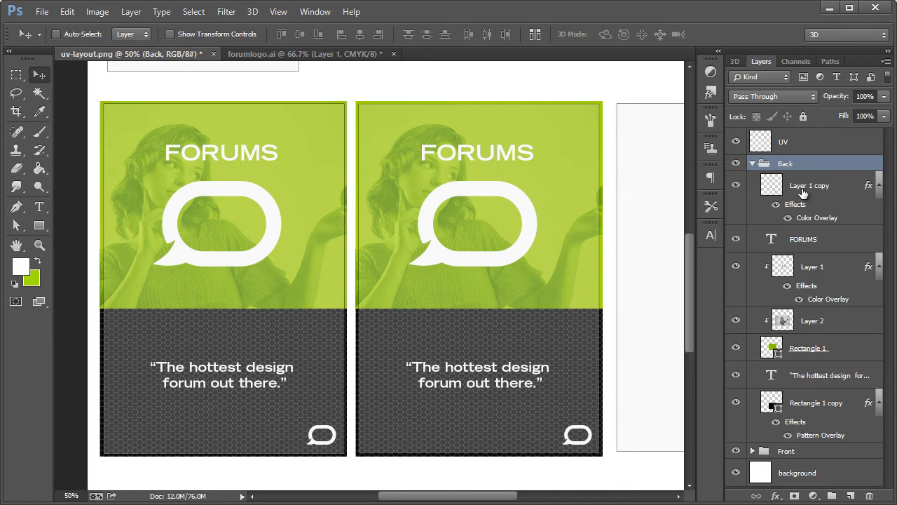
Hide the UV layer and the large speech-bubble logo, Layer 1, in the Back group
{"action": "left_click", "coordinate": [804, 193]}
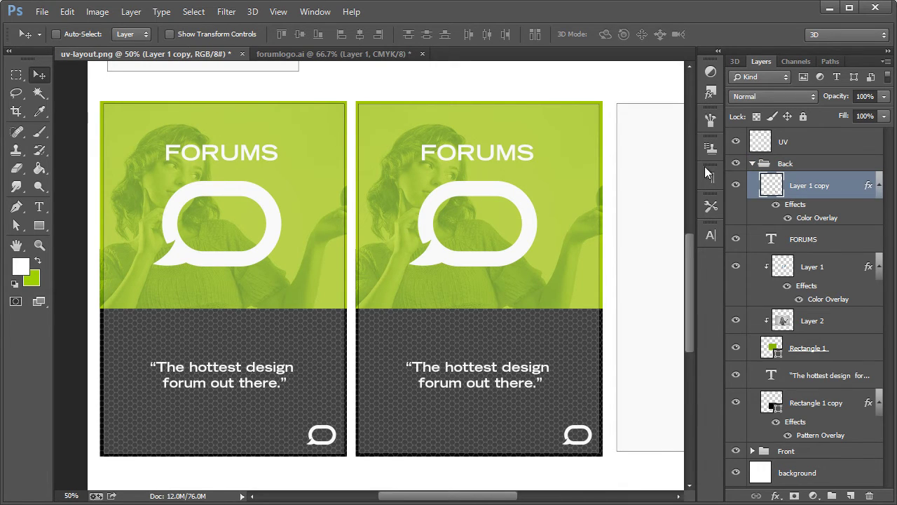
{"action": "left_click", "coordinate": [738, 142]}
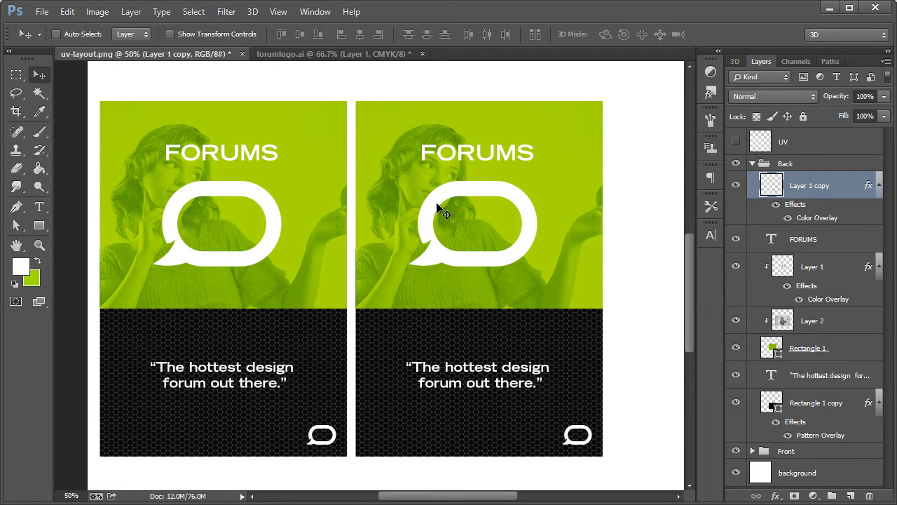
{"action": "left_click", "coordinate": [474, 196], "text": "ctrl"}
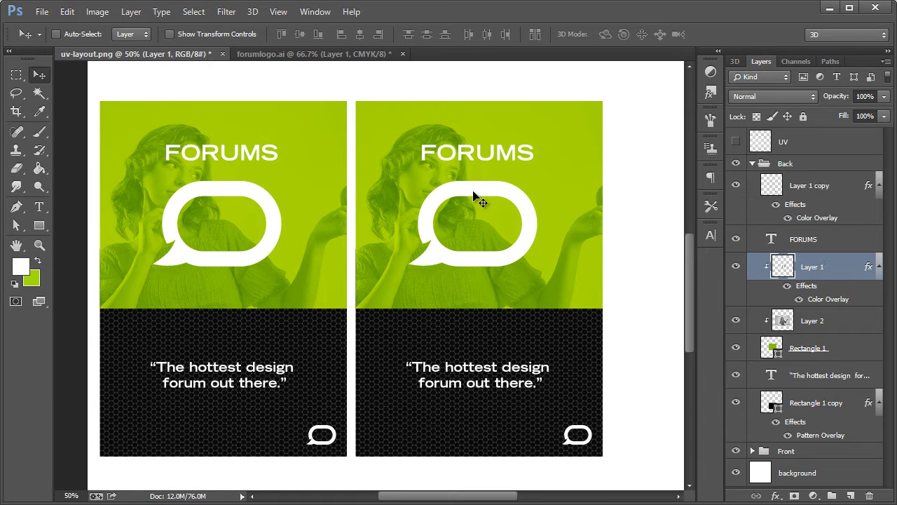
{"action": "left_click", "coordinate": [736, 270]}
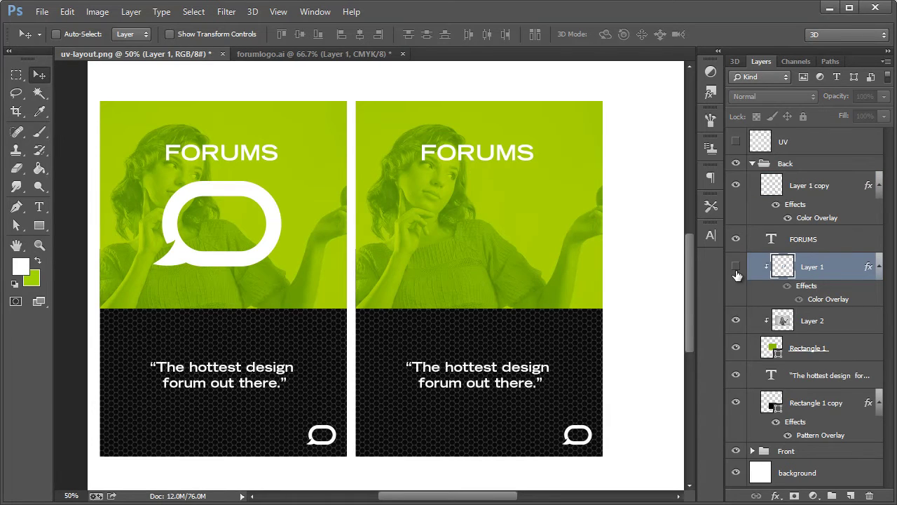
Delete the FORUMS title and the quote text from the Back group
{"action": "left_click", "coordinate": [494, 162], "text": "ctrl"}
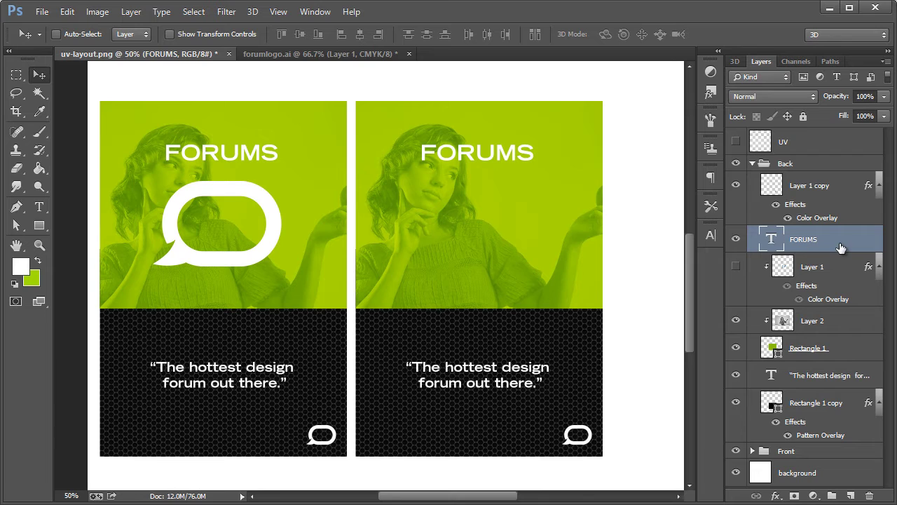
{"action": "key", "text": "Delete"}
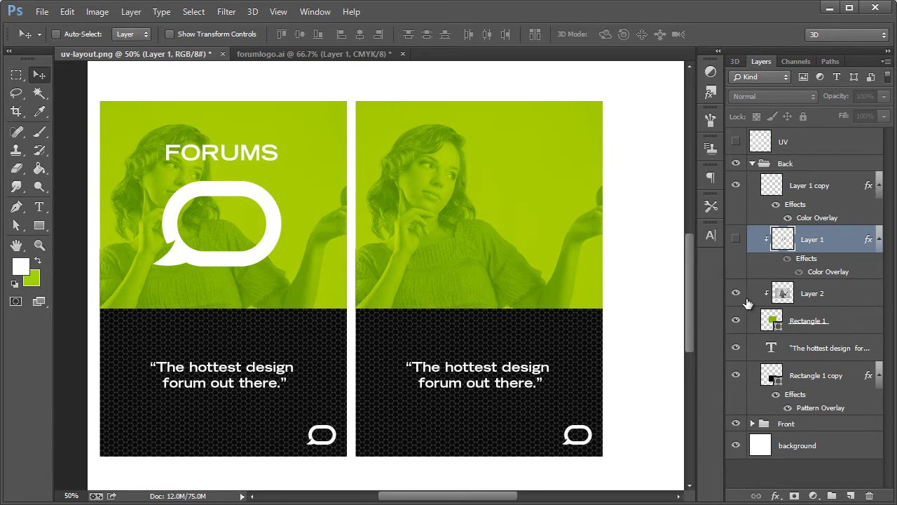
{"action": "left_click", "coordinate": [512, 377], "text": "ctrl"}
{"action": "key", "text": "Delete"}
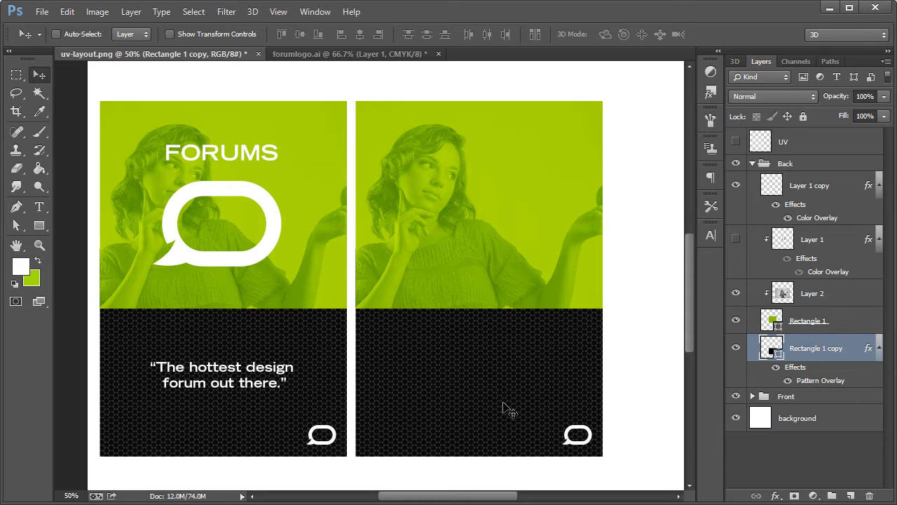
Delete the woman's photo, Layer 2, and the green Rectangle 1 from the Back group
{"action": "left_click", "coordinate": [490, 235], "text": "ctrl"}
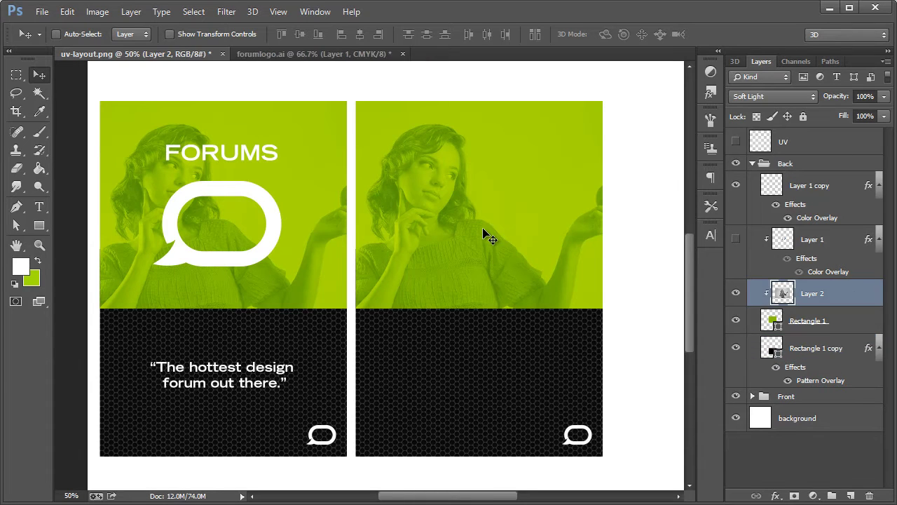
{"action": "key", "text": "Delete"}
{"action": "key", "text": "Delete"}
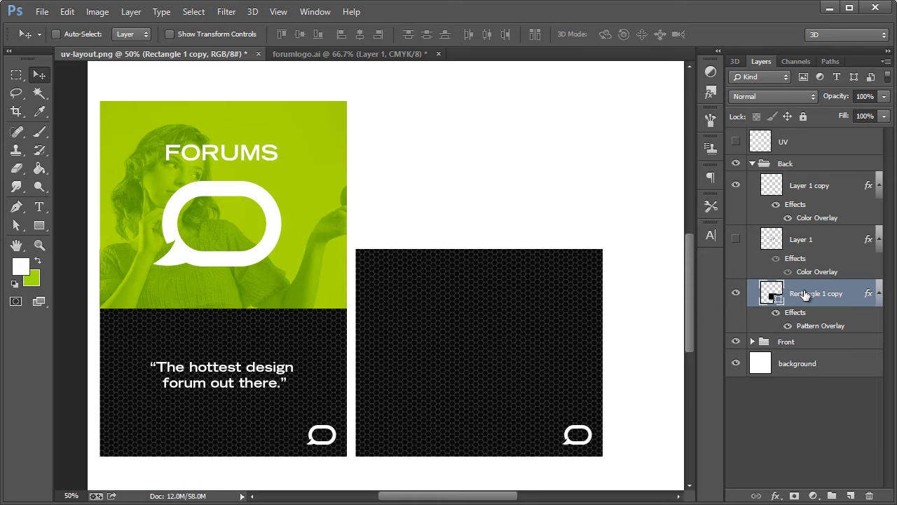
Stretch the Back group's black patterned rectangle upward to 171.28% height so it fills the whole back panel
{"action": "key", "text": "ctrl+t"}
{"action": "left_click_drag", "start_coordinate": [479, 249], "coordinate": [481, 101]}
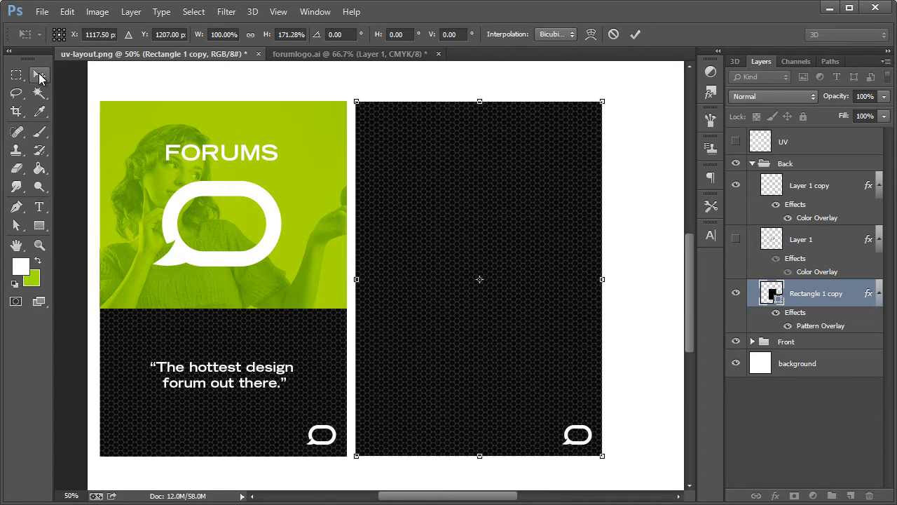
{"action": "left_click", "coordinate": [39, 77]}
{"action": "left_click", "coordinate": [371, 207]}
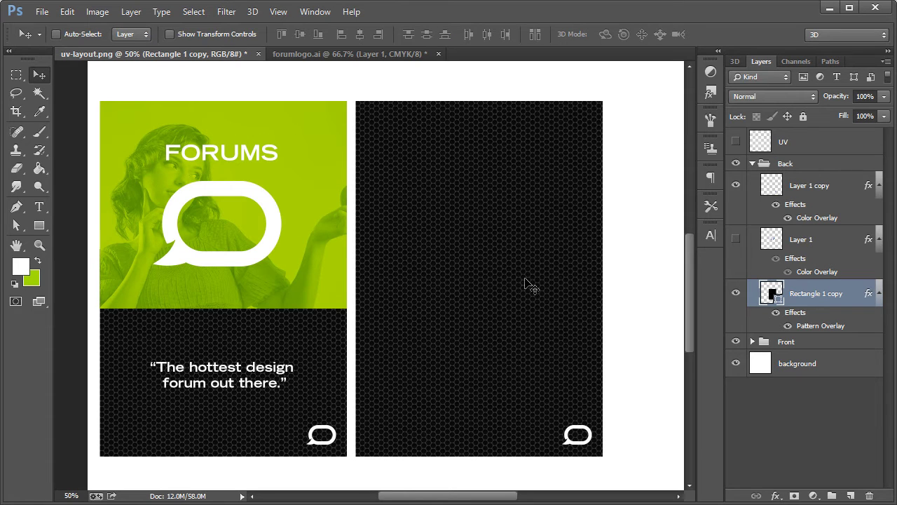
Show the large logo in the Back group again, move it down to the panel's middle and set its opacity to 8%
{"action": "left_click", "coordinate": [736, 239]}
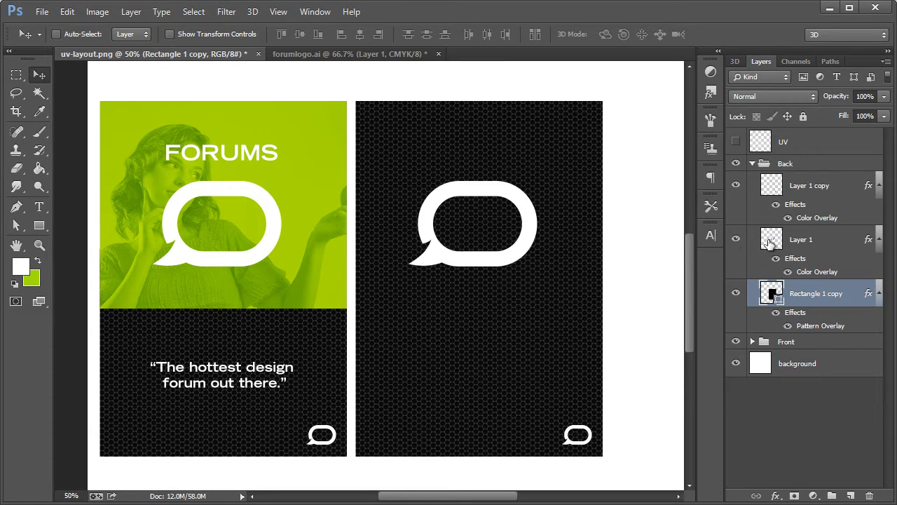
{"action": "left_click", "coordinate": [820, 242]}
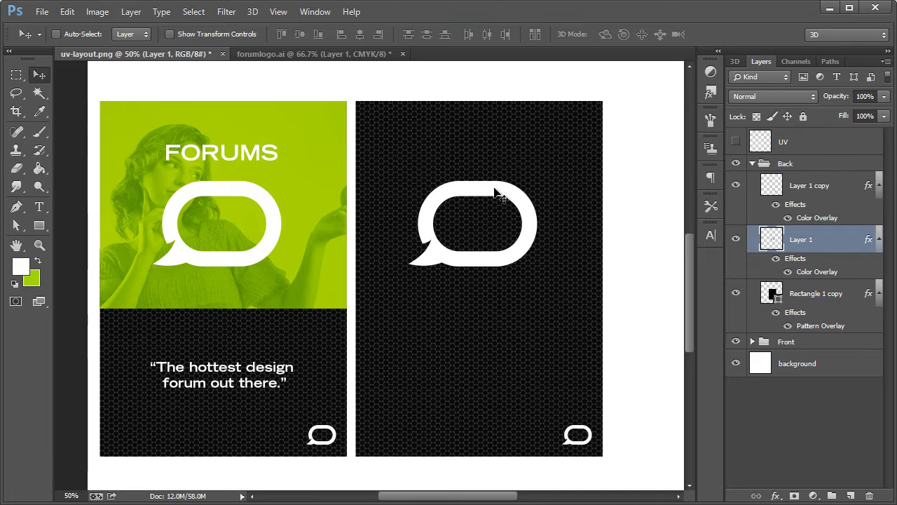
{"action": "left_click_drag", "start_coordinate": [501, 201], "coordinate": [503, 236]}
{"action": "left_click", "coordinate": [885, 96]}
{"action": "left_click_drag", "start_coordinate": [798, 115], "coordinate": [818, 113]}
{"action": "left_click", "coordinate": [824, 244]}
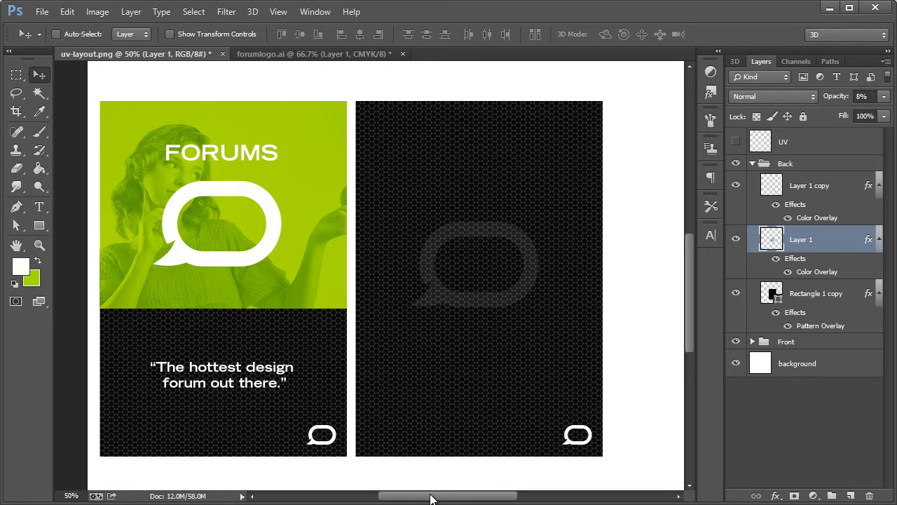
Show the UV layer again over the panels and select it
{"action": "left_click_drag", "start_coordinate": [489, 497], "coordinate": [533, 499]}
{"action": "left_click", "coordinate": [736, 143]}
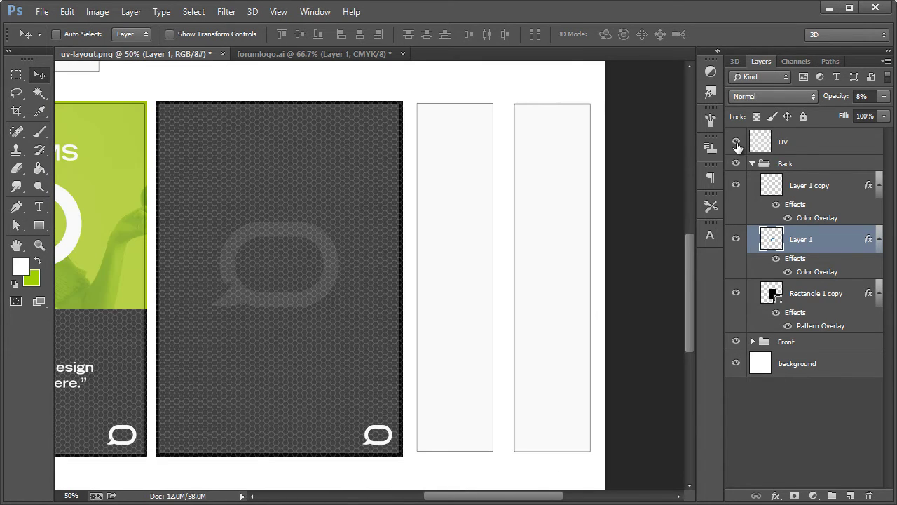
{"action": "left_click", "coordinate": [824, 146]}
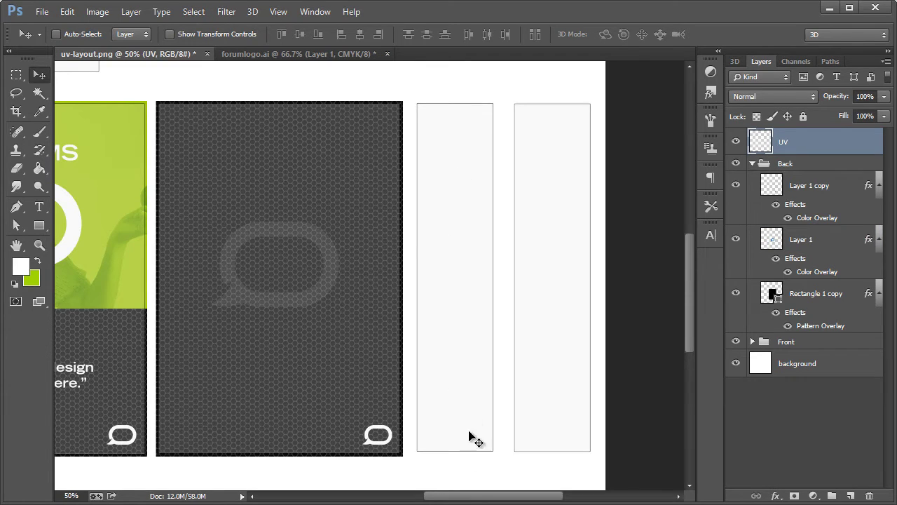
Duplicate the Front group as Front copy and move the copy above the Back group in the layer order
{"action": "left_click", "coordinate": [795, 346]}
{"action": "key", "text": "ctrl+alt+j"}
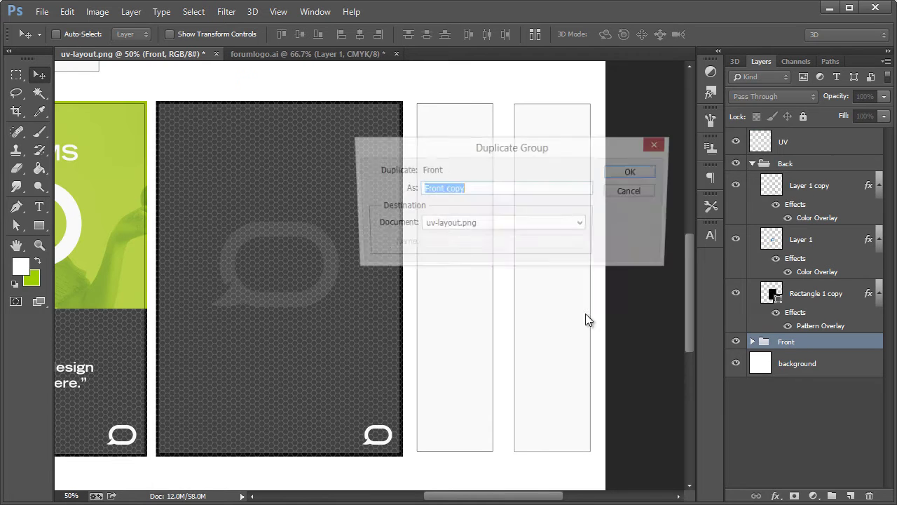
{"action": "left_click", "coordinate": [616, 175]}
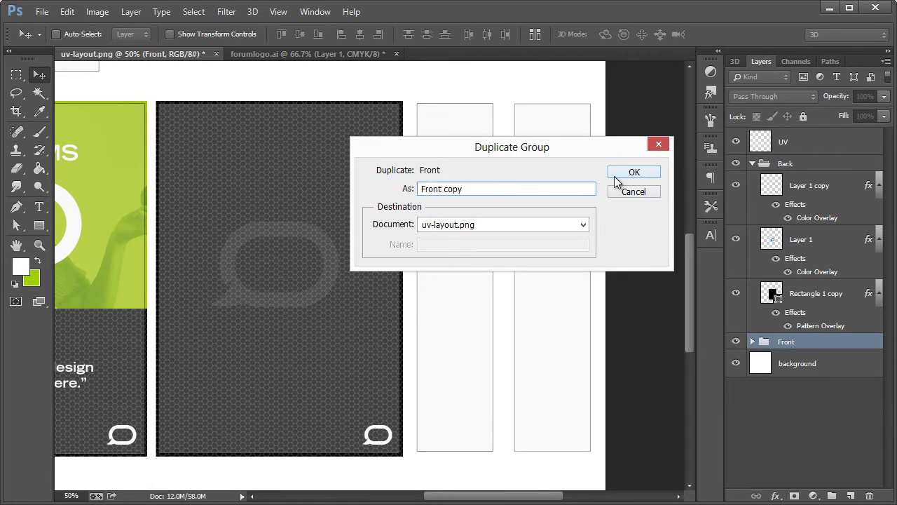
{"action": "left_click_drag", "start_coordinate": [799, 342], "coordinate": [794, 156]}
Rename the Front copy group Side and align its left edge with the first narrow UV panel
{"action": "double_click", "coordinate": [796, 163]}
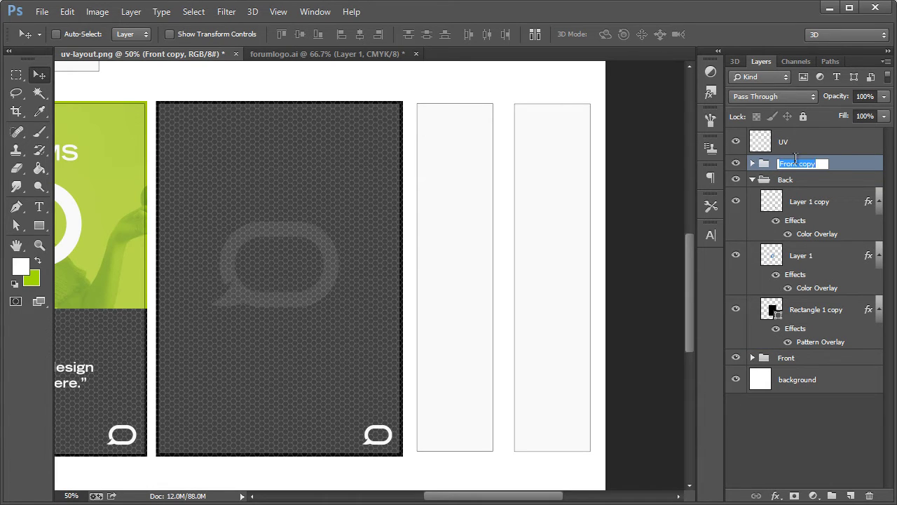
{"action": "type", "text": "Side"}
{"action": "key", "text": "Return"}
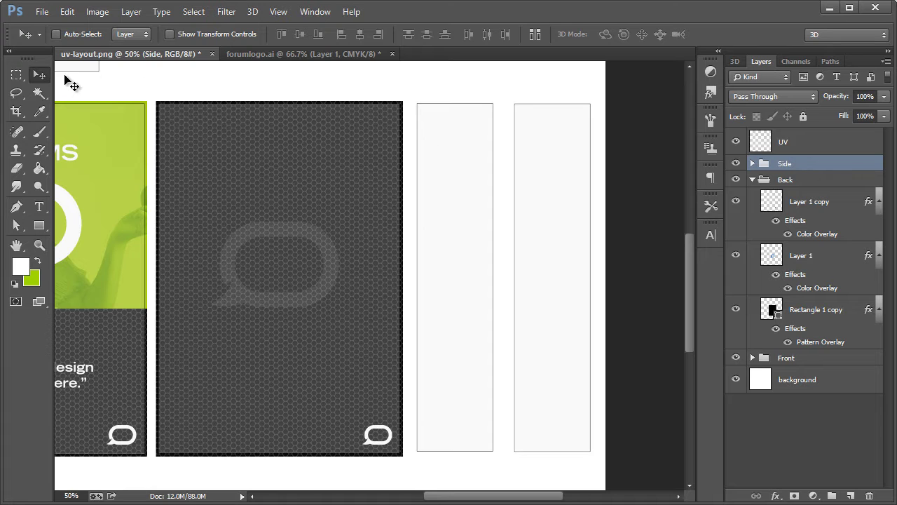
{"action": "left_click_drag", "start_coordinate": [80, 199], "coordinate": [594, 185]}
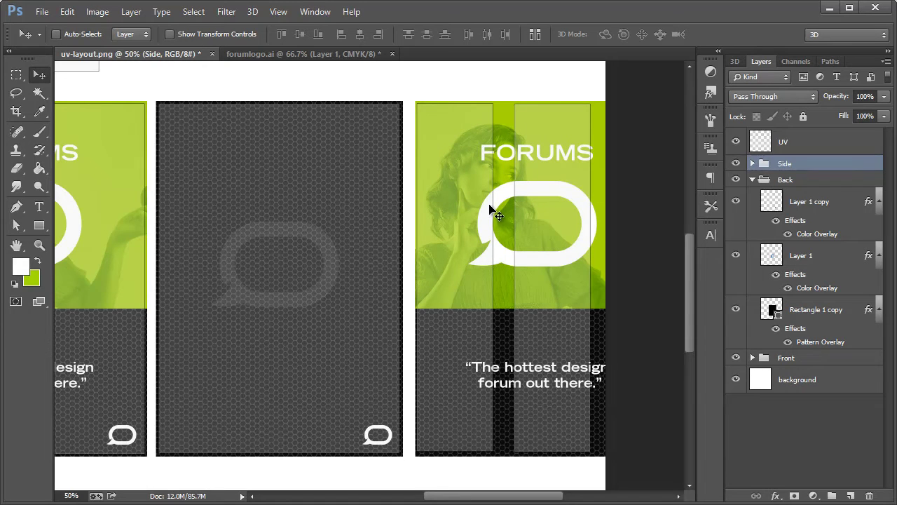
Narrow the green Rectangle 1 in the Side group to 32.48% width so it fits the first narrow UV panel
{"action": "left_click", "coordinate": [752, 164]}
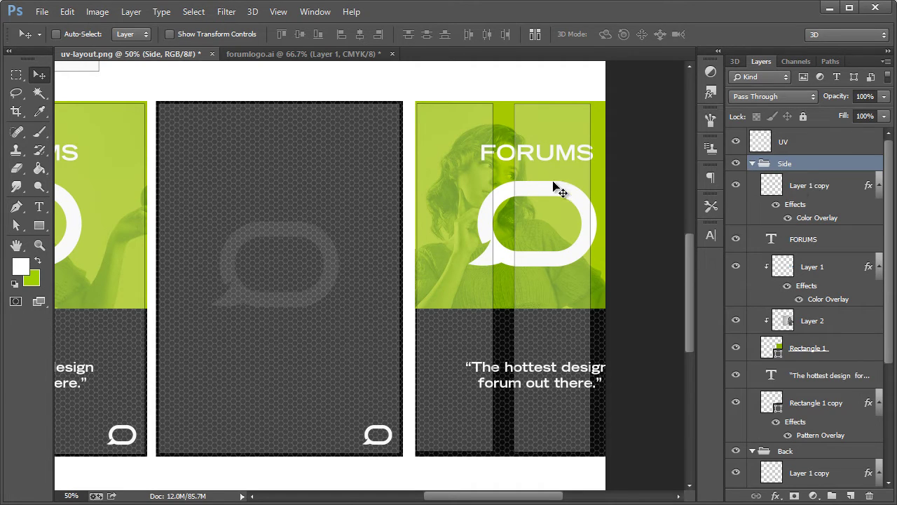
{"action": "left_click", "coordinate": [818, 352]}
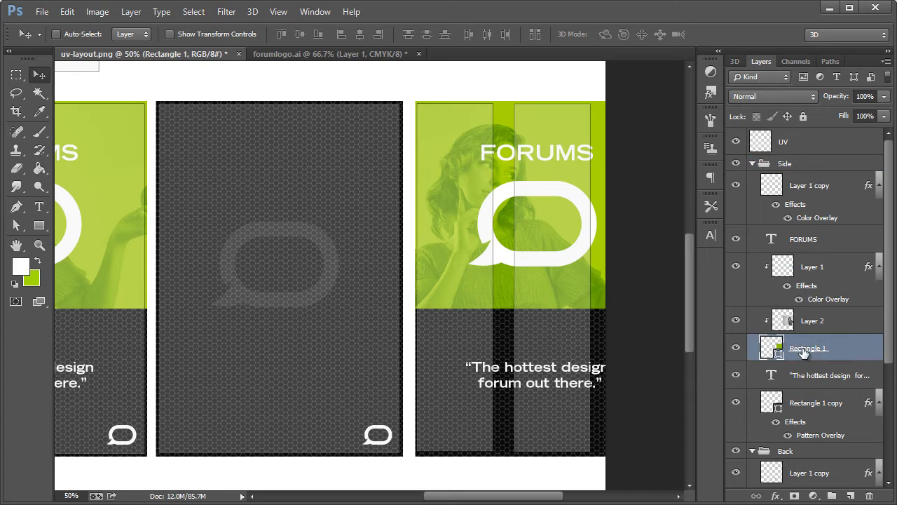
{"action": "left_click", "coordinate": [736, 347]}
{"action": "left_click", "coordinate": [736, 347]}
{"action": "key", "text": "ctrl+t"}
{"action": "left_click_drag", "start_coordinate": [662, 204], "coordinate": [495, 204]}
{"action": "left_click", "coordinate": [39, 74]}
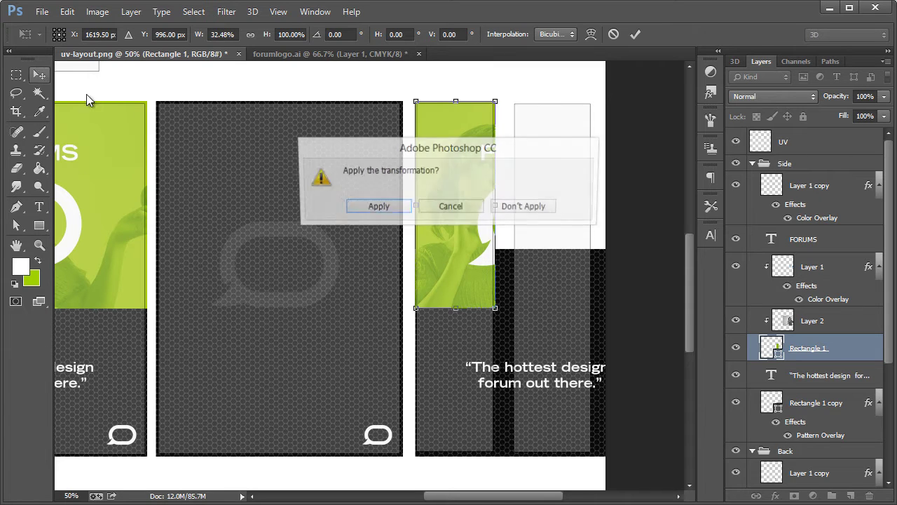
{"action": "key", "text": "Return"}
Narrow the black patterned Rectangle 1 copy in the Side group to 32.48% width, matching the green rectangle
{"action": "scroll", "coordinate": [809, 383], "scroll_direction": "down", "scroll_amount": 5}
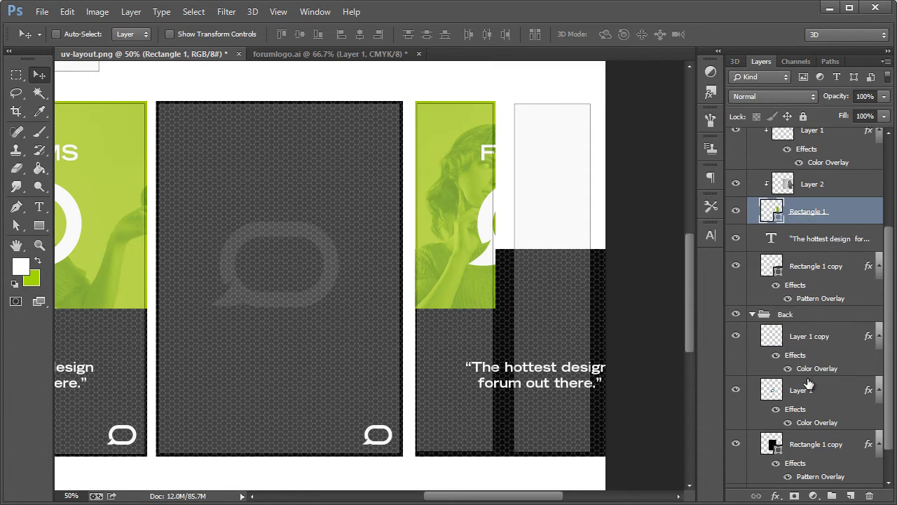
{"action": "scroll", "coordinate": [810, 384], "scroll_direction": "up", "scroll_amount": 4}
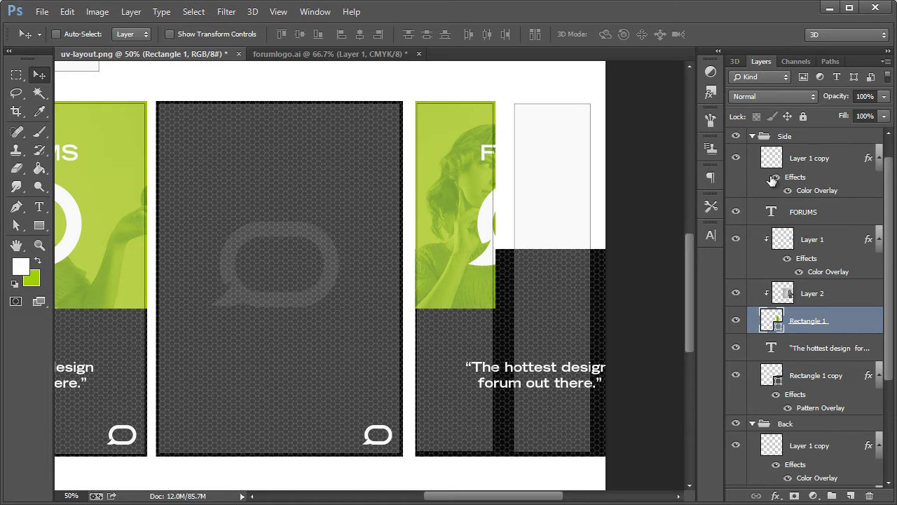
{"action": "left_click", "coordinate": [736, 158]}
{"action": "left_click", "coordinate": [513, 309], "text": "ctrl"}
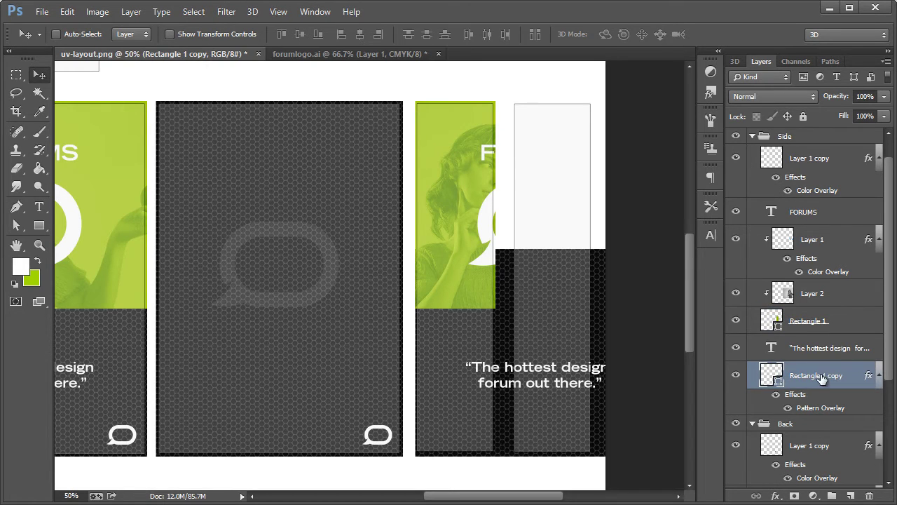
{"action": "key", "text": "ctrl+t"}
{"action": "left_click_drag", "start_coordinate": [662, 352], "coordinate": [497, 376]}
{"action": "left_click", "coordinate": [40, 74]}
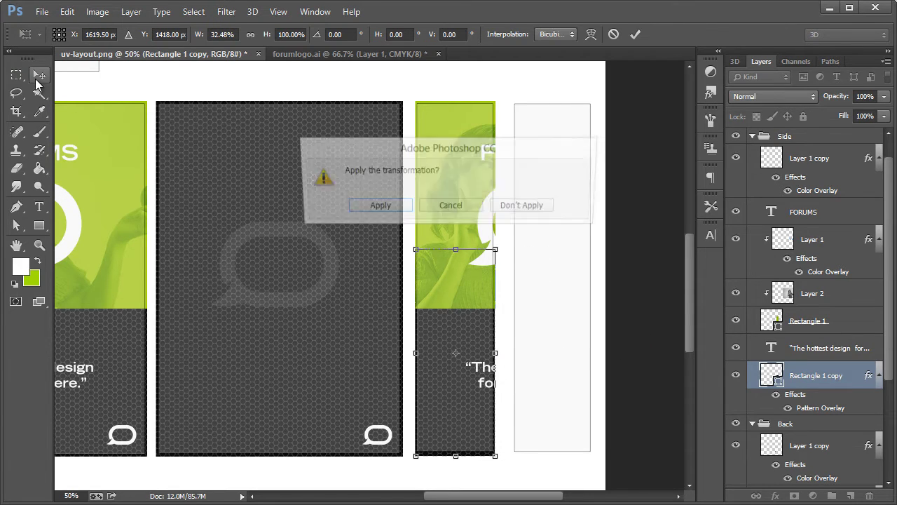
{"action": "left_click", "coordinate": [376, 207]}
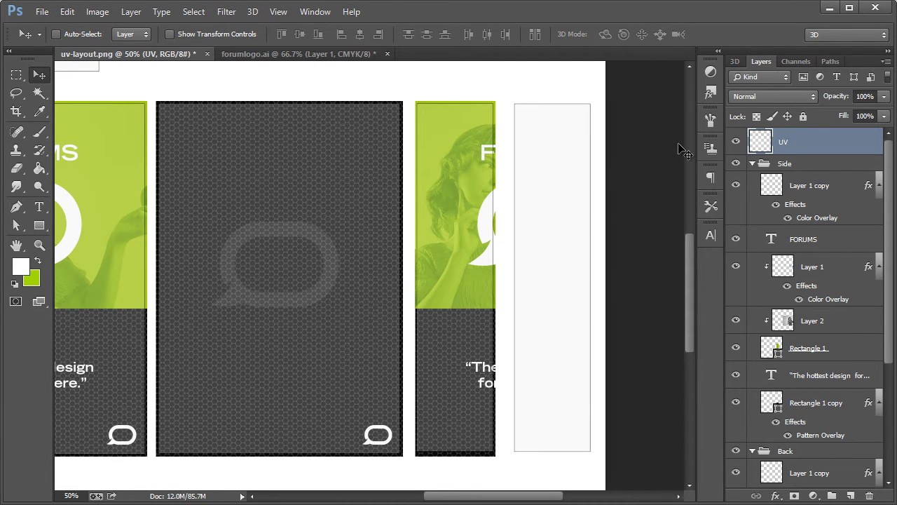
Lock the UV layer, and scale the Side group's FORUMS text to 46.79%, centring it near the top of the first narrow panel
{"action": "left_click", "coordinate": [803, 117]}
{"action": "left_click", "coordinate": [483, 152], "text": "ctrl"}
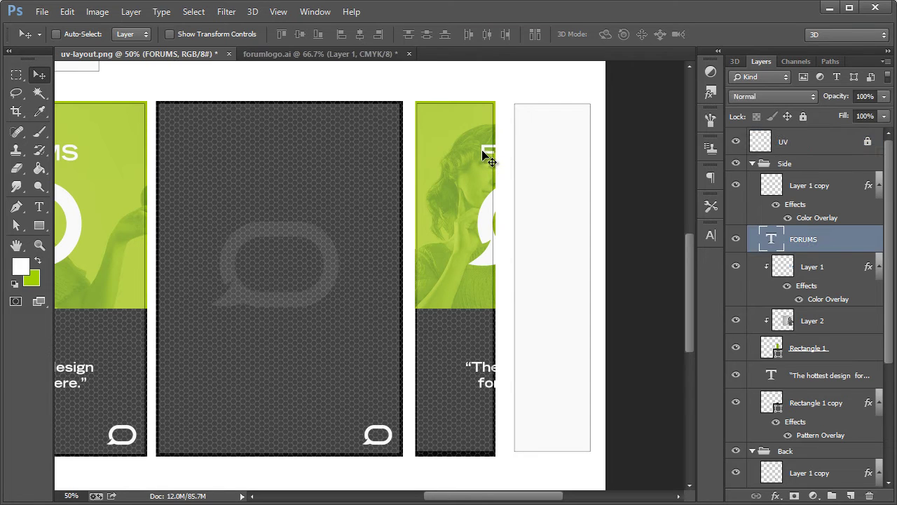
{"action": "left_click_drag", "start_coordinate": [483, 152], "coordinate": [421, 168]}
{"action": "key", "text": "ctrl+t"}
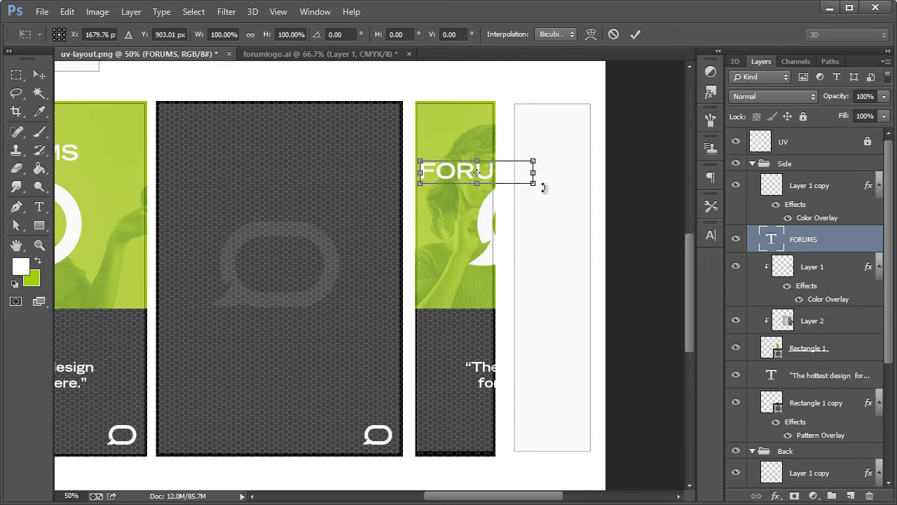
{"action": "left_click_drag", "start_coordinate": [533, 183], "coordinate": [469, 121]}
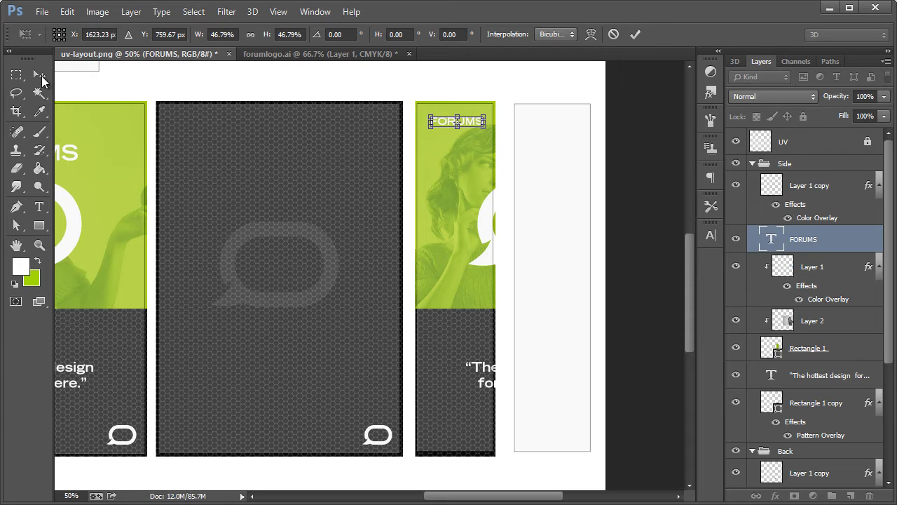
{"action": "left_click", "coordinate": [40, 75]}
{"action": "key", "text": "Return"}
Shrink the Side group's Layer 1 logo and place it just below the FORUMS text in the first narrow panel
{"action": "left_click", "coordinate": [487, 236], "text": "ctrl"}
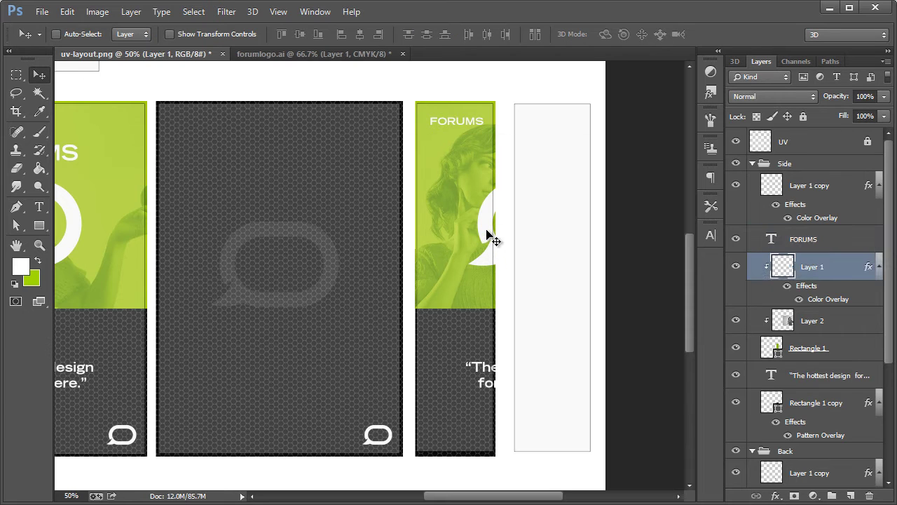
{"action": "key", "text": "ctrl+t"}
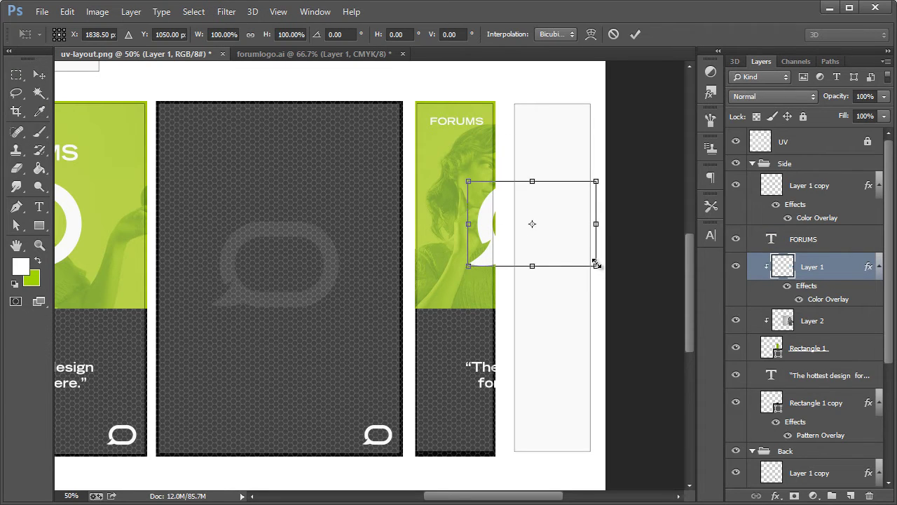
{"action": "left_click_drag", "start_coordinate": [597, 264], "coordinate": [441, 146]}
{"action": "left_click", "coordinate": [39, 75]}
{"action": "left_click", "coordinate": [376, 206]}
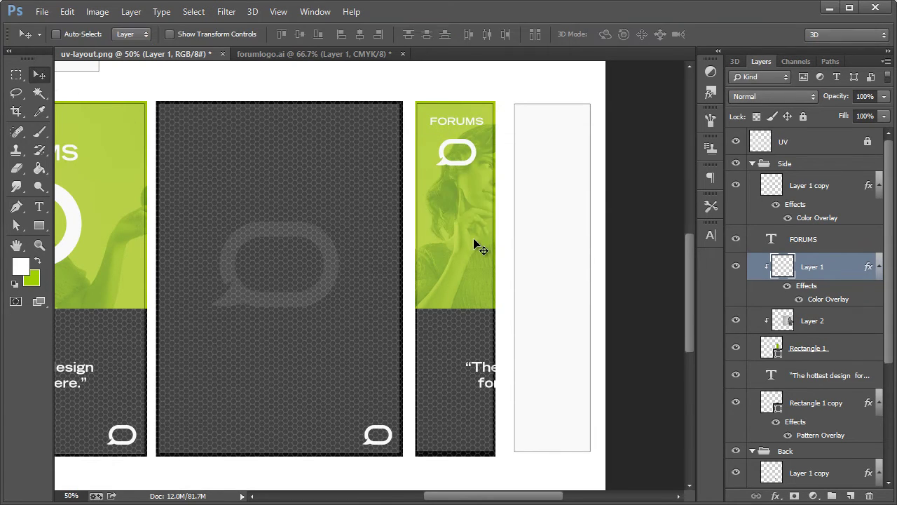
Shift the Side group's Layer 2 photo left within the green area and delete the group's quote text layer
{"action": "left_click", "coordinate": [477, 222], "text": "ctrl"}
{"action": "left_click_drag", "start_coordinate": [465, 215], "coordinate": [371, 214]}
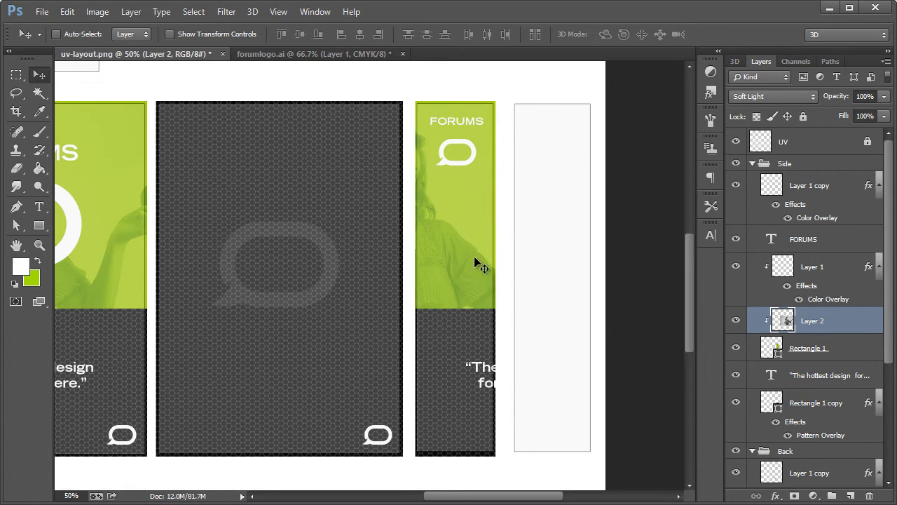
{"action": "left_click", "coordinate": [489, 370], "text": "ctrl"}
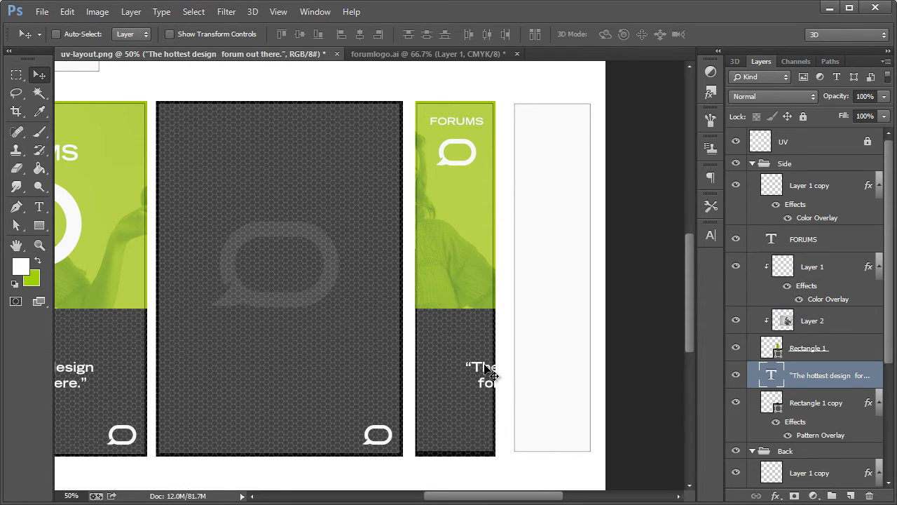
{"action": "key", "text": "Delete"}
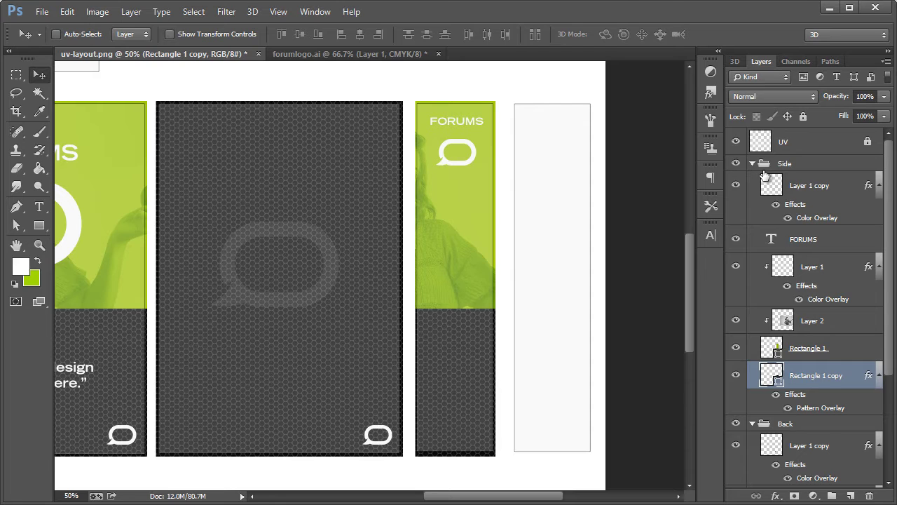
Duplicate the Side group as Side copy and move the copy horizontally onto the second narrow UV panel
{"action": "left_click", "coordinate": [753, 164]}
{"action": "right_click", "coordinate": [783, 167]}
{"action": "left_click", "coordinate": [722, 200]}
{"action": "left_click", "coordinate": [618, 172]}
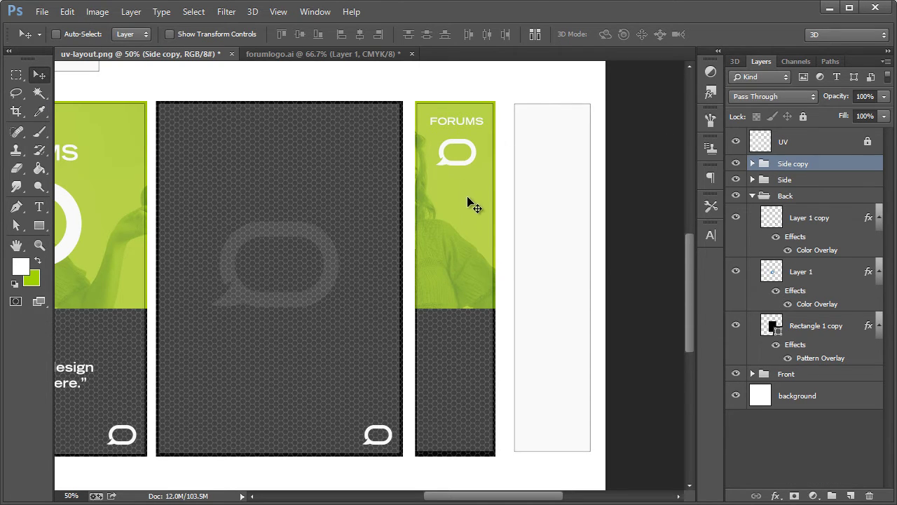
{"action": "left_click_drag", "start_coordinate": [467, 197], "coordinate": [565, 197]}
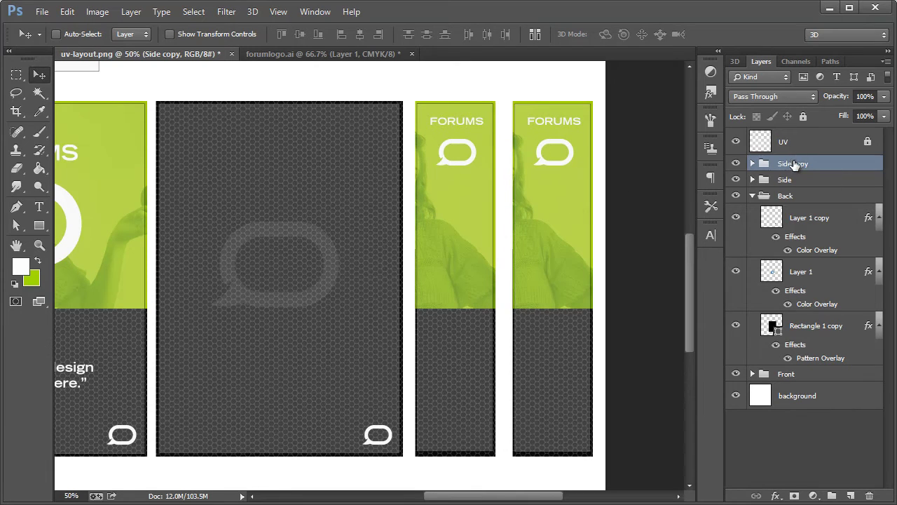
Shift the Layer 2 photo in the Side copy group left until the hand holding the apple fills the panel's green area
{"action": "left_click", "coordinate": [752, 164]}
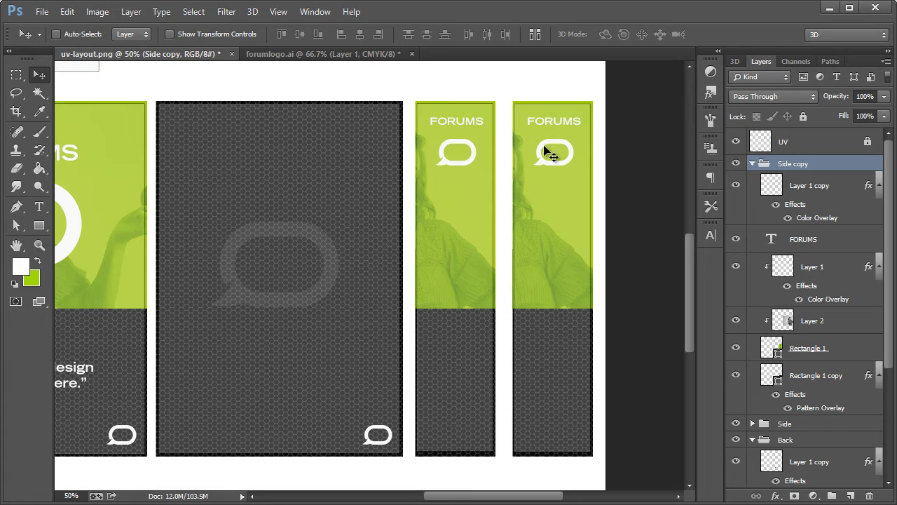
{"action": "left_click", "coordinate": [565, 249], "text": "ctrl"}
{"action": "left_click_drag", "start_coordinate": [565, 248], "coordinate": [465, 236]}
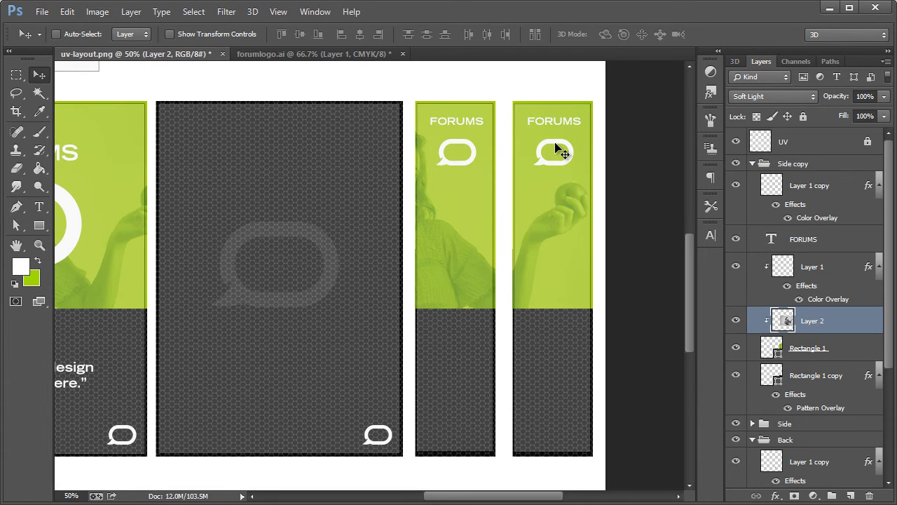
Move the Side copy group's Layer 1 logo to the bottom of its dark area and bring that layer to the top of the group
{"action": "left_click", "coordinate": [560, 146], "text": "ctrl"}
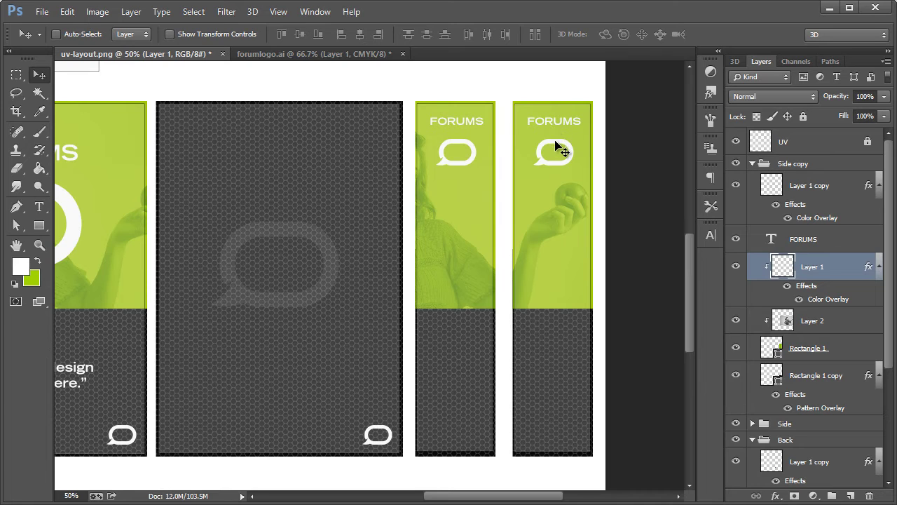
{"action": "left_click_drag", "start_coordinate": [556, 146], "coordinate": [553, 414]}
{"action": "left_click_drag", "start_coordinate": [817, 266], "coordinate": [811, 177]}
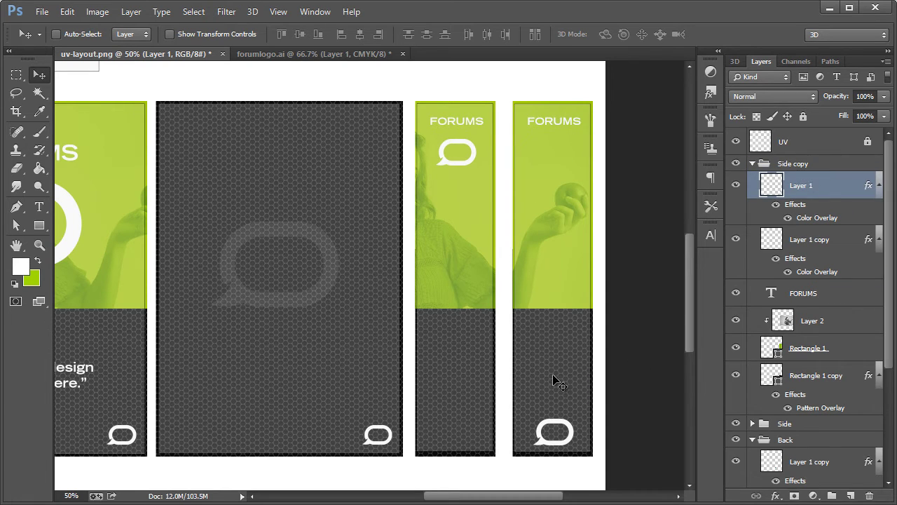
{"action": "key", "text": "Up"}
{"action": "key", "text": "Up"}
{"action": "key", "text": "shift+Up"}
{"action": "key", "text": "shift+Up"}
{"action": "key", "text": "Up"}
{"action": "key", "text": "Up"}
{"action": "key", "text": "Up"}
{"action": "key", "text": "Up"}
{"action": "key", "text": "Up"}
{"action": "key", "text": "Up"}
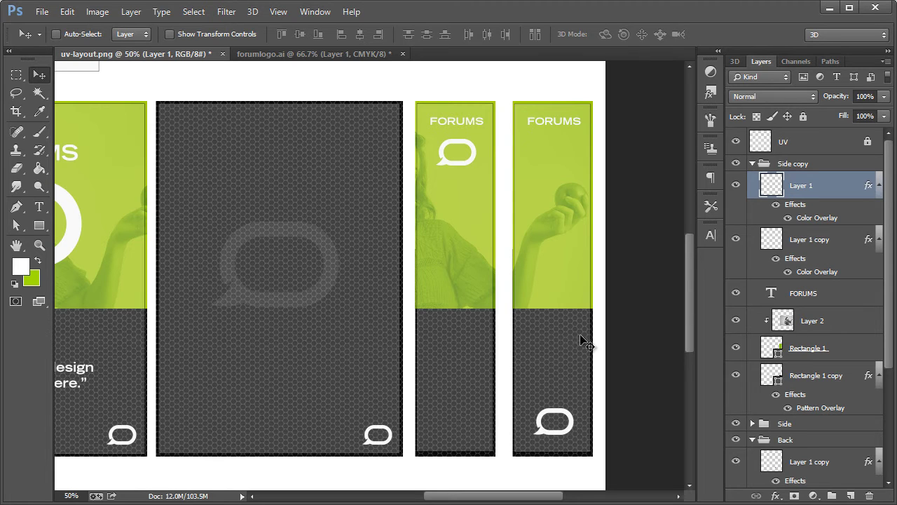
Rotate the Side copy group's FORUMS text by -90° and move it down into the panel's dark area
{"action": "left_click", "coordinate": [560, 124], "text": "ctrl"}
{"action": "left_click_drag", "start_coordinate": [553, 126], "coordinate": [309, 207]}
{"action": "key", "text": "ctrl+t"}
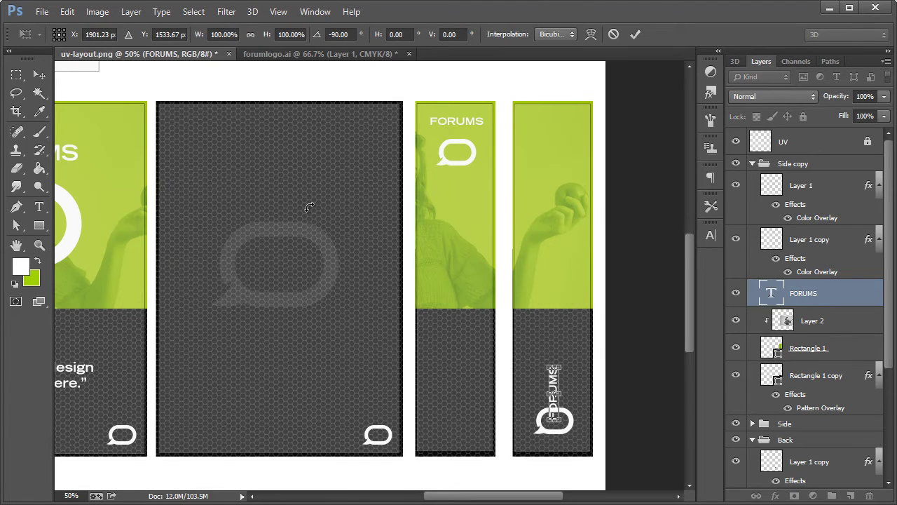
{"action": "left_click", "coordinate": [47, 79]}
{"action": "left_click", "coordinate": [377, 207]}
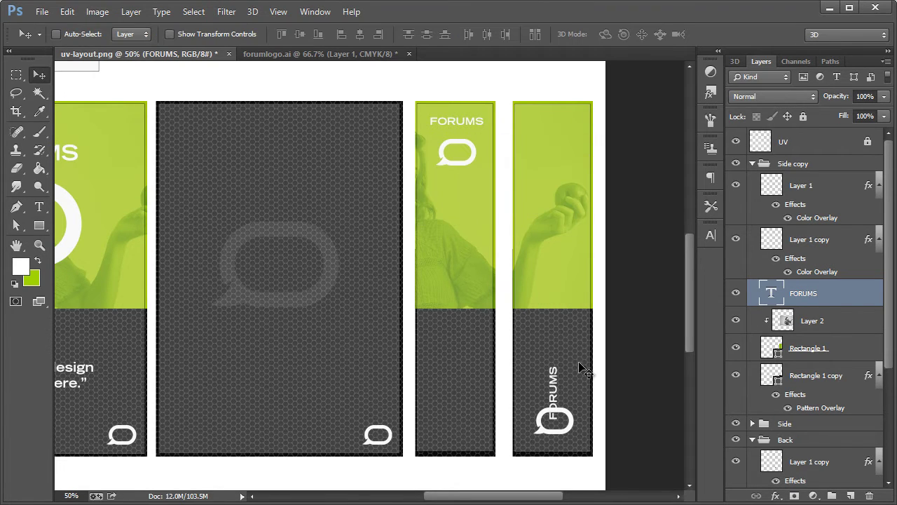
Enlarge the rotated FORUMS text to 127.60% height and position it just above the logo in the second narrow panel
{"action": "left_click_drag", "start_coordinate": [557, 389], "coordinate": [545, 328]}
{"action": "key", "text": "ctrl+t"}
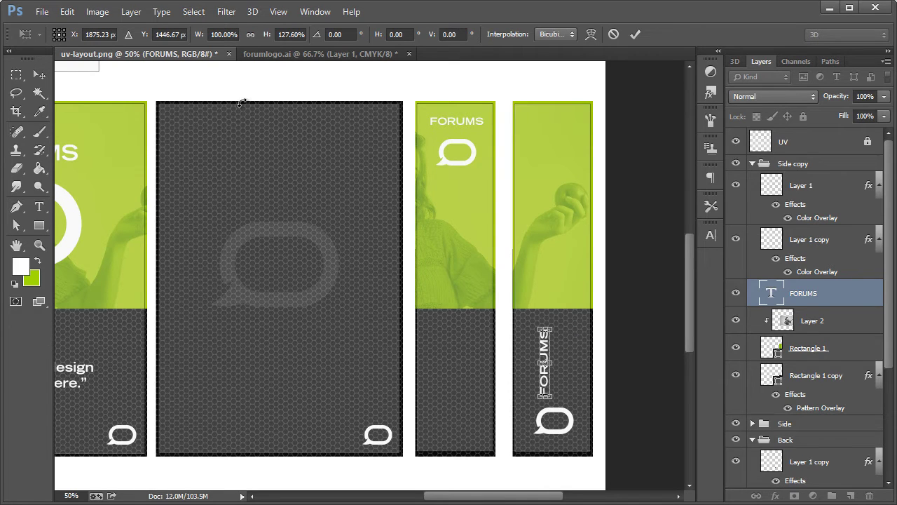
{"action": "left_click", "coordinate": [40, 75]}
{"action": "left_click", "coordinate": [367, 206]}
{"action": "key", "text": "Down"}
{"action": "key", "text": "Down"}
{"action": "key", "text": "Down"}
{"action": "key", "text": "Down"}
{"action": "key", "text": "Down"}
{"action": "key", "text": "Down"}
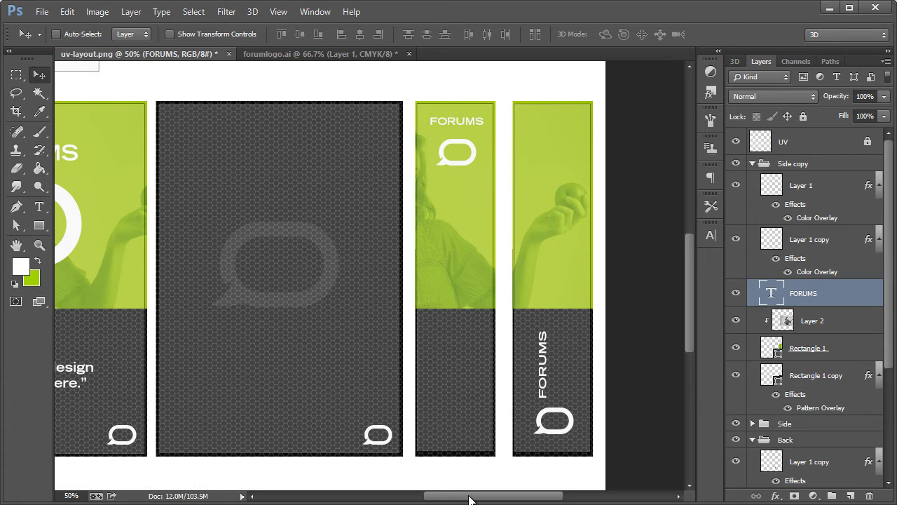
Hide the UV layer so its layout lines no longer cover the box artwork
{"action": "left_click_drag", "start_coordinate": [469, 498], "coordinate": [433, 497]}
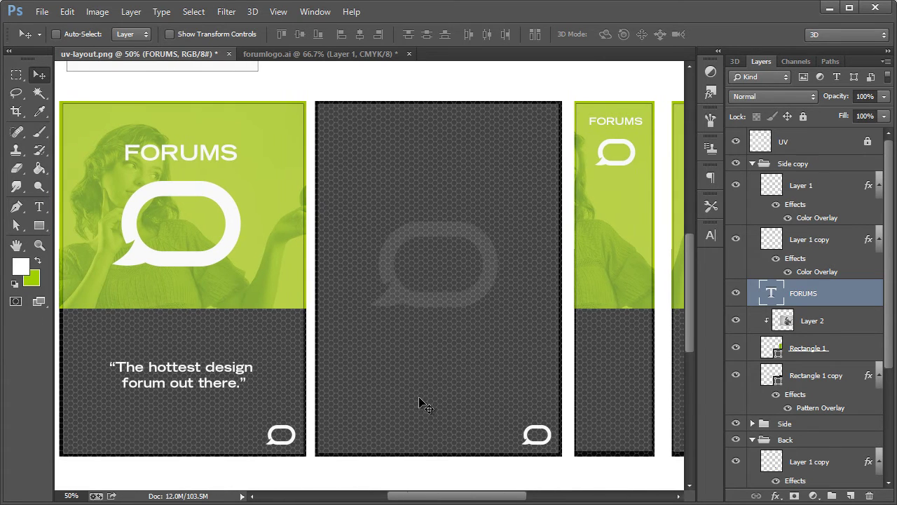
{"action": "scroll", "coordinate": [421, 400], "scroll_direction": "up", "scroll_amount": 4}
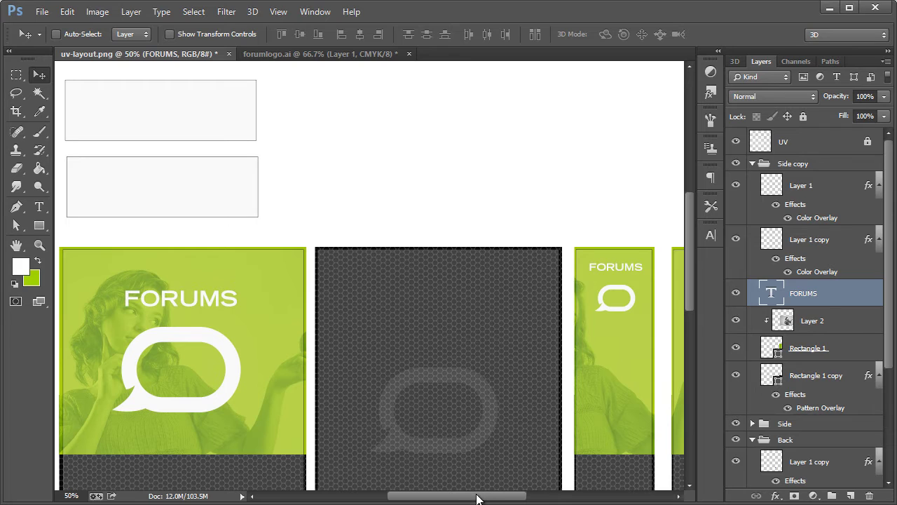
{"action": "left_click_drag", "start_coordinate": [480, 498], "coordinate": [457, 497]}
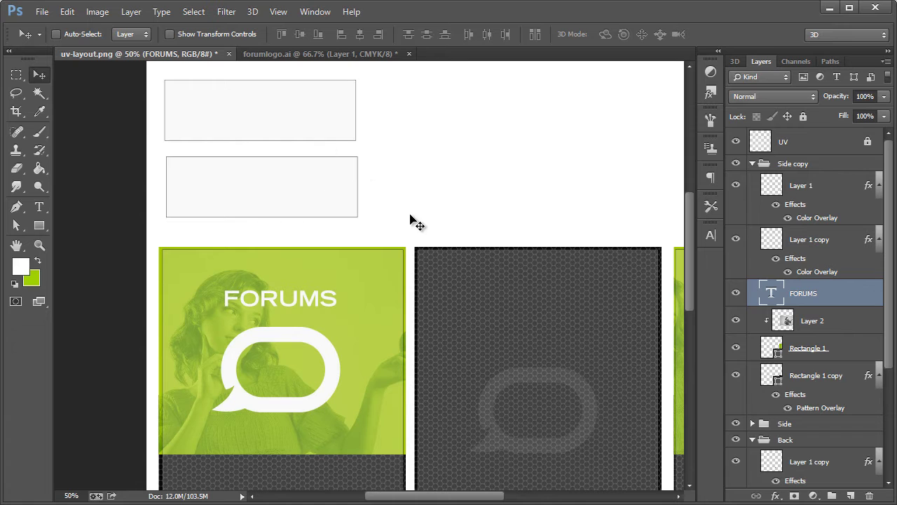
{"action": "mouse_move", "coordinate": [480, 497]}
{"action": "left_mouse_down"}
{"action": "mouse_move", "coordinate": [531, 483]}
{"action": "mouse_move", "coordinate": [483, 497]}
{"action": "left_mouse_up"}
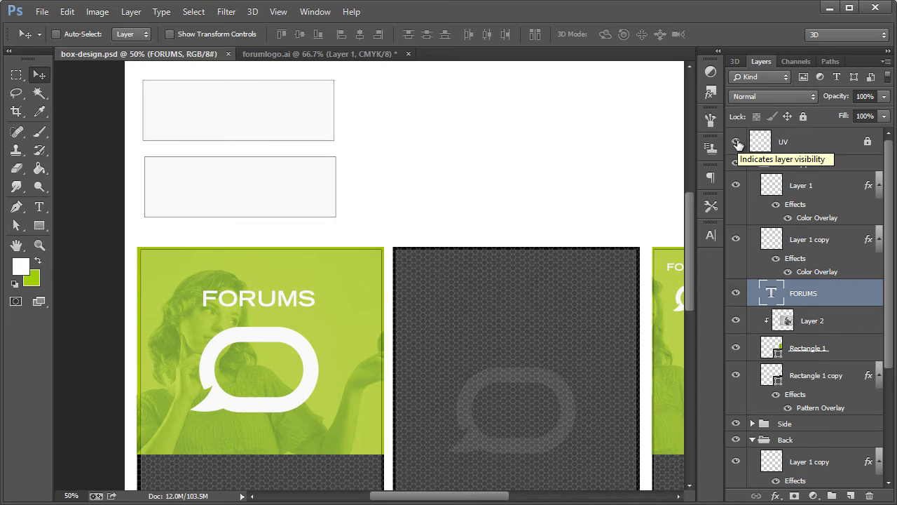
{"action": "left_click", "coordinate": [736, 143]}
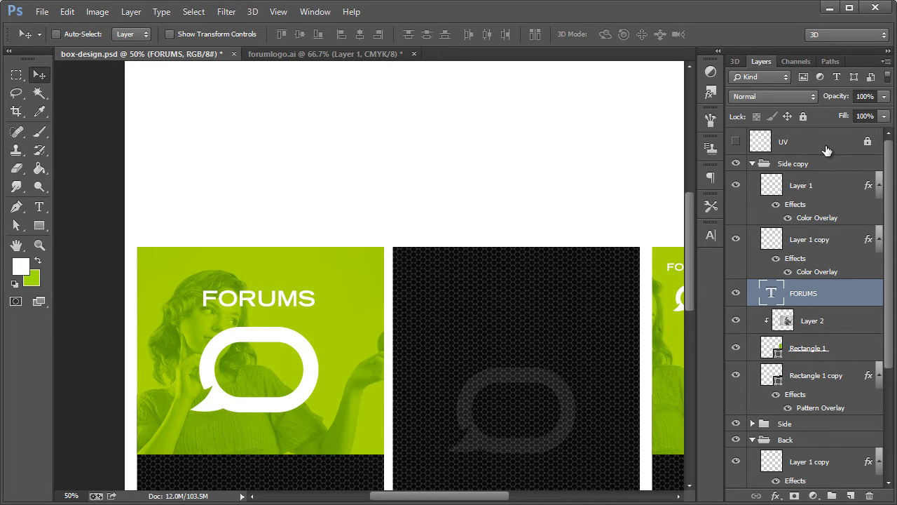
{"action": "left_click", "coordinate": [736, 143]}
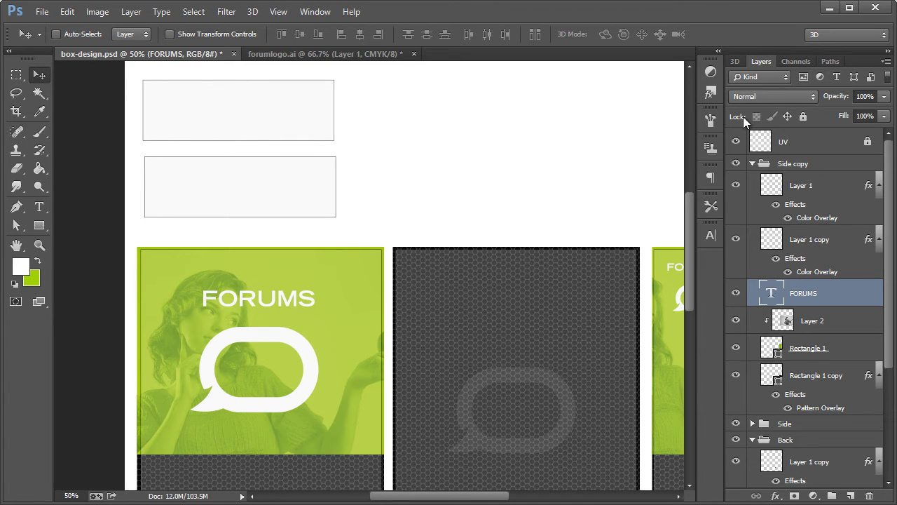
{"action": "left_click", "coordinate": [736, 143]}
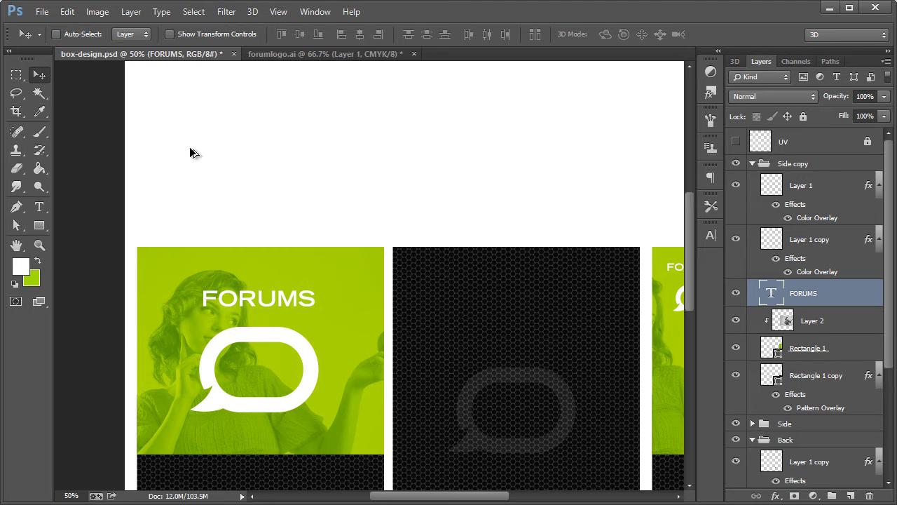
Export the artwork for web as a Very High quality 92 JPEG named box-design.jpg in the MENTOR folder
{"action": "key", "text": "ctrl+alt+shift+s"}
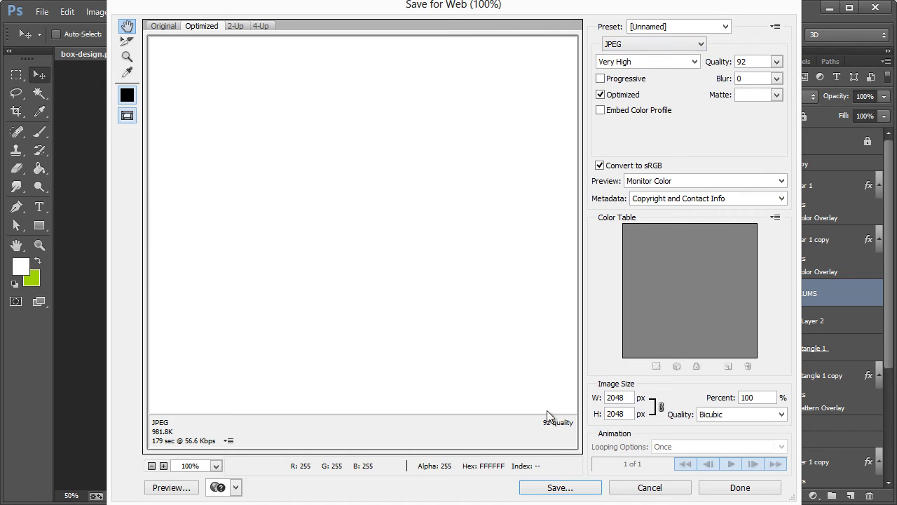
{"action": "left_click", "coordinate": [557, 487]}
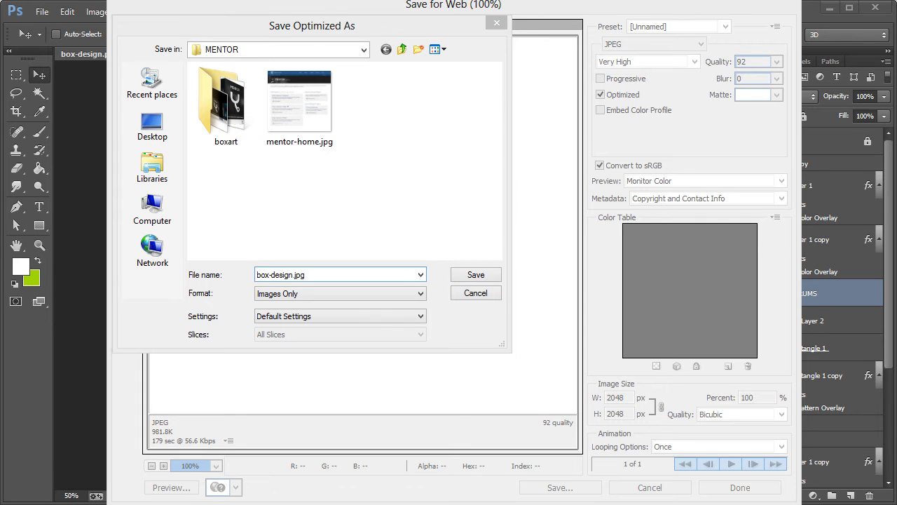
{"action": "left_click", "coordinate": [457, 278]}
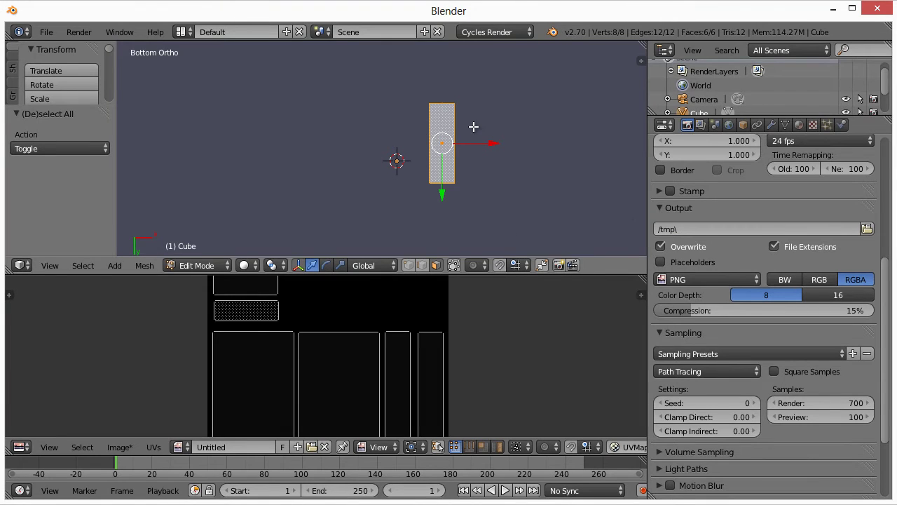
Switch to Blender and join the two main areas so the 3D view replaces the UV editor
{"action": "right_click", "coordinate": [307, 277]}
{"action": "left_click", "coordinate": [286, 294]}
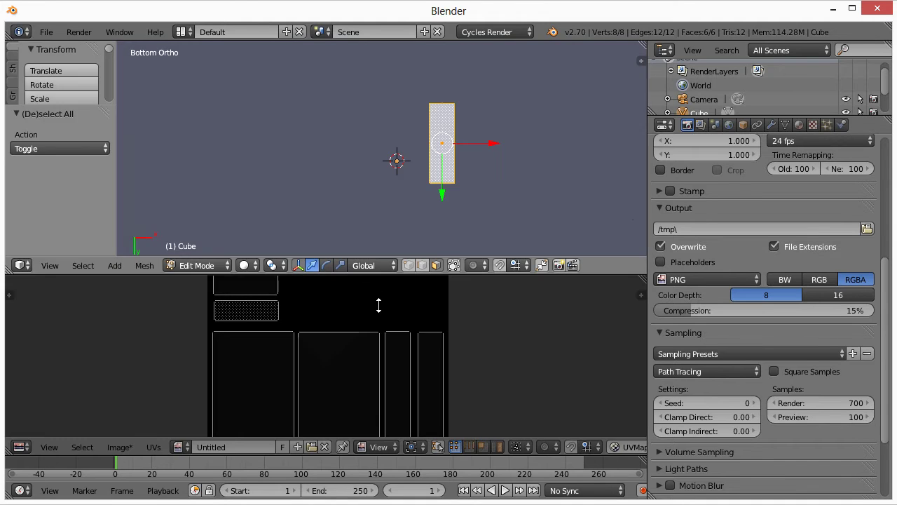
{"action": "left_click", "coordinate": [378, 305]}
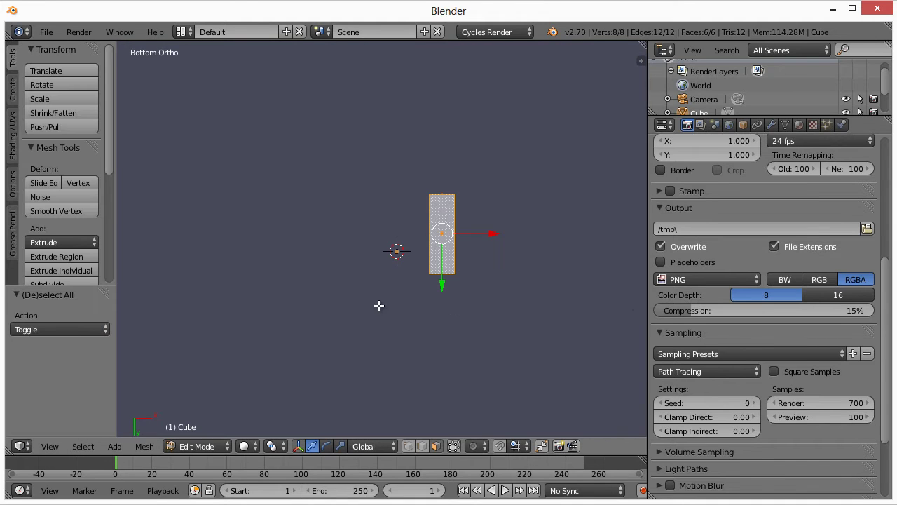
Return the box to Object Mode, orbit to an upright perspective view, and set the viewport shading to Rendered
{"action": "left_click", "coordinate": [223, 449]}
{"action": "left_click", "coordinate": [205, 429]}
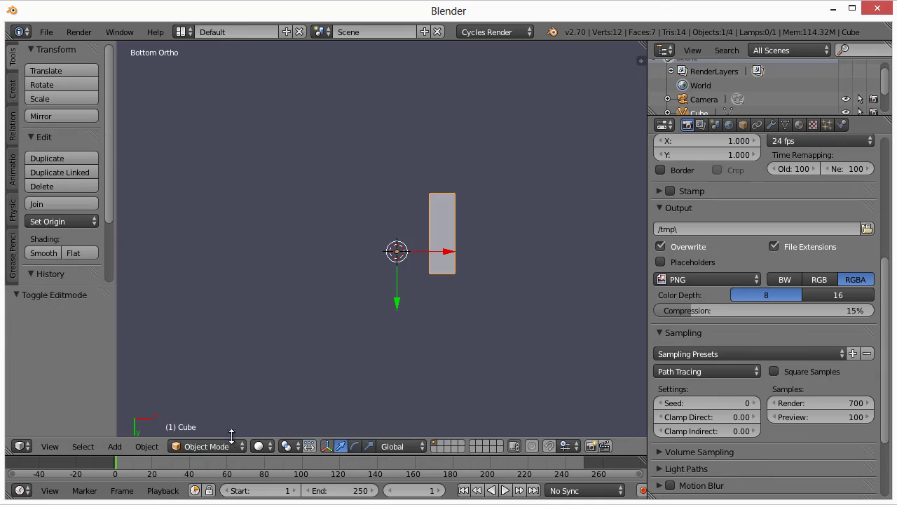
{"action": "left_click_drag", "start_coordinate": [380, 359], "coordinate": [448, 155]}
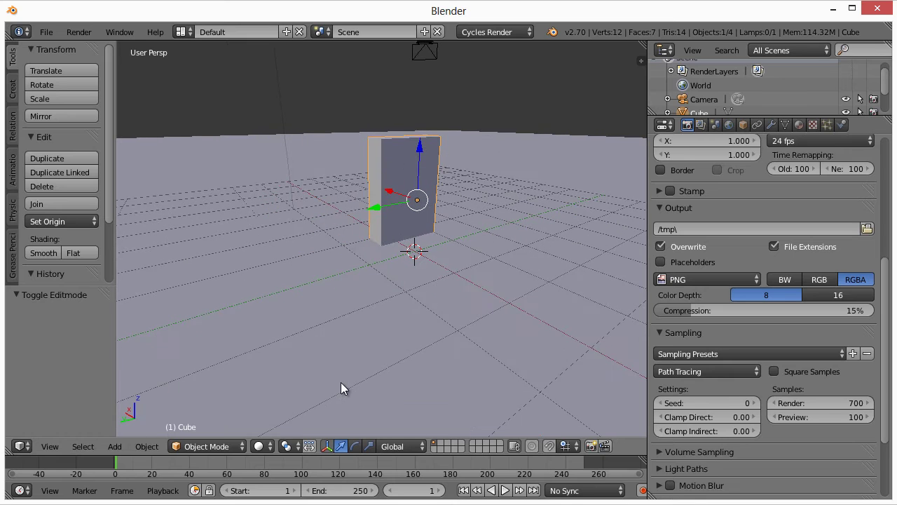
{"action": "left_click", "coordinate": [259, 447]}
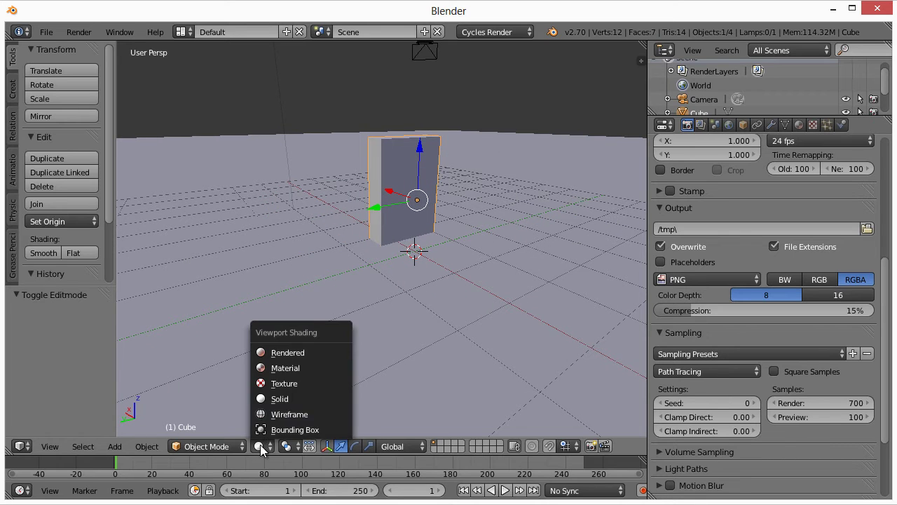
{"action": "left_click", "coordinate": [292, 354]}
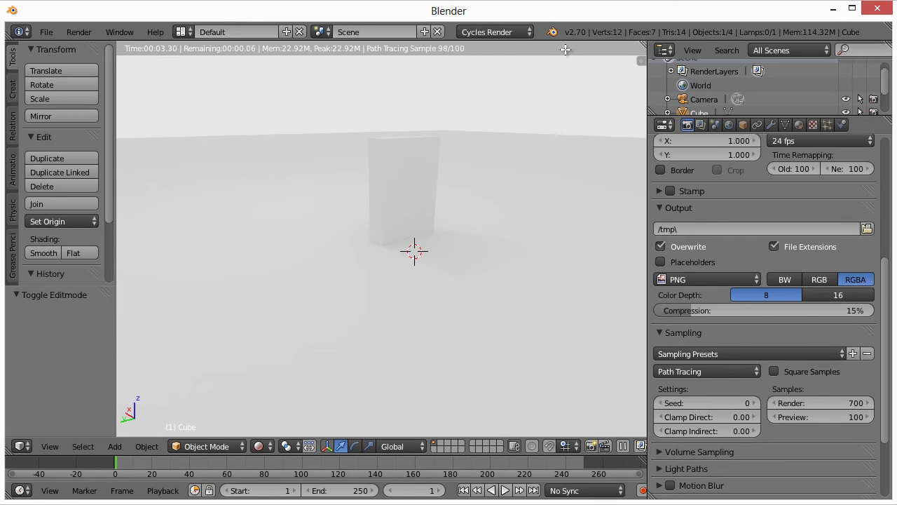
Split the 3D view into two side-by-side areas and enable nodes for the box's material
{"action": "left_click_drag", "start_coordinate": [641, 60], "coordinate": [348, 60]}
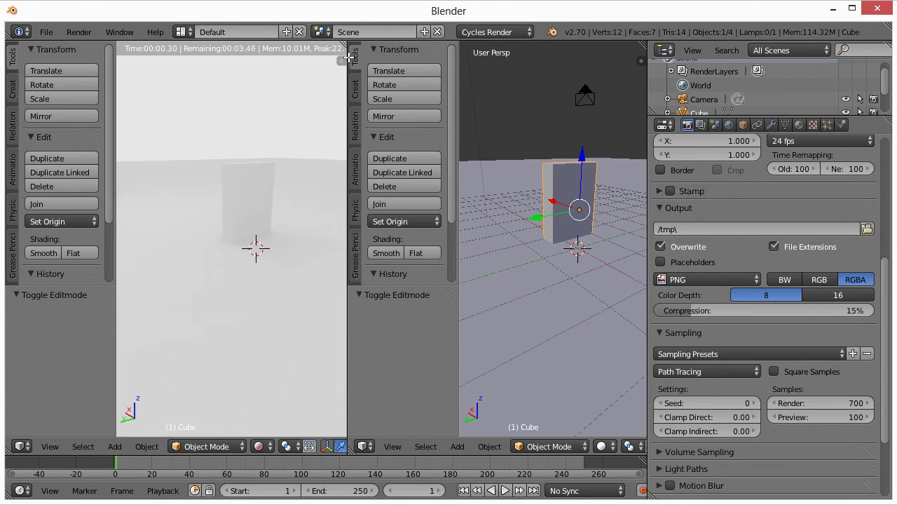
{"action": "left_click", "coordinate": [800, 125]}
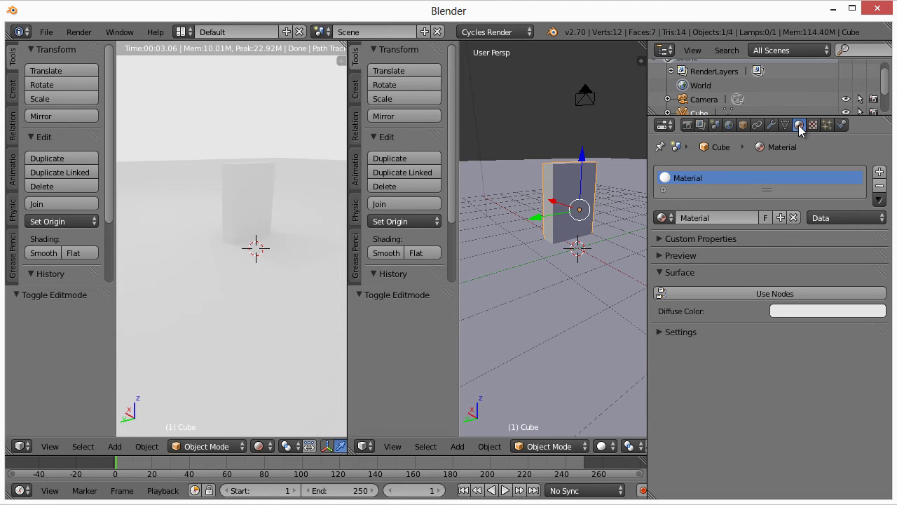
{"action": "left_click", "coordinate": [746, 292]}
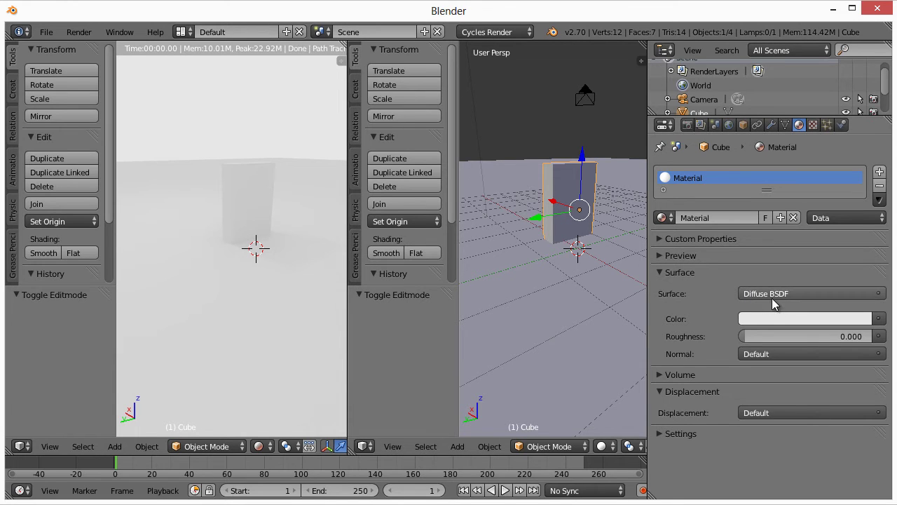
Try showing the material's nodes in a Node Editor in the area beside the rendered view
{"action": "left_click", "coordinate": [364, 447]}
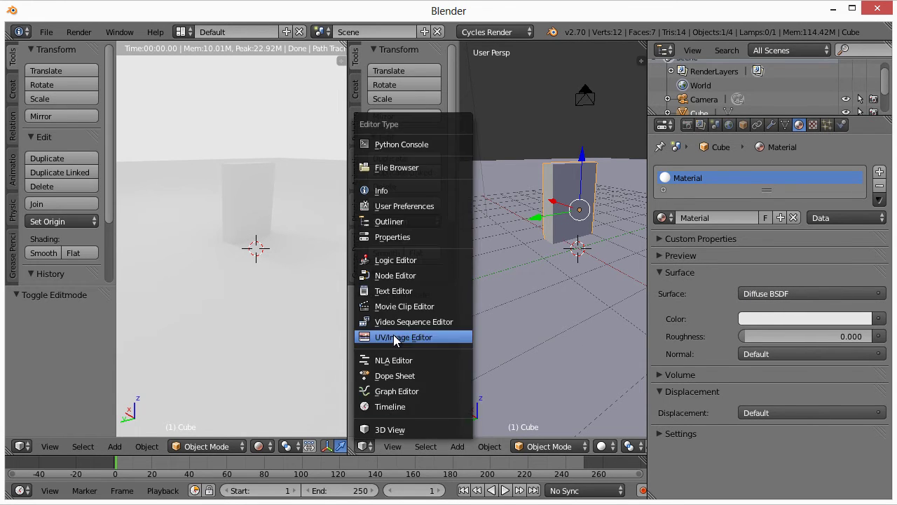
{"action": "left_click", "coordinate": [395, 274]}
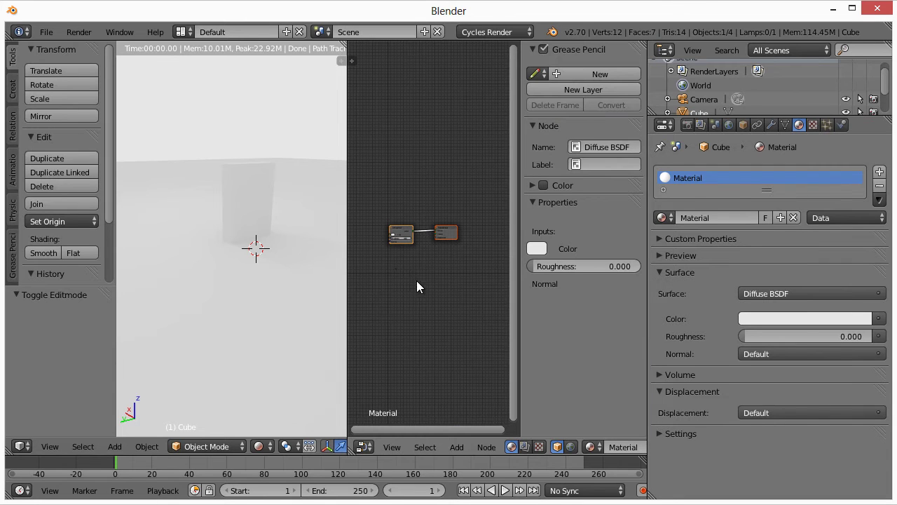
{"action": "key", "text": "Home"}
{"action": "scroll", "coordinate": [426, 307], "scroll_direction": "up", "scroll_amount": 1}
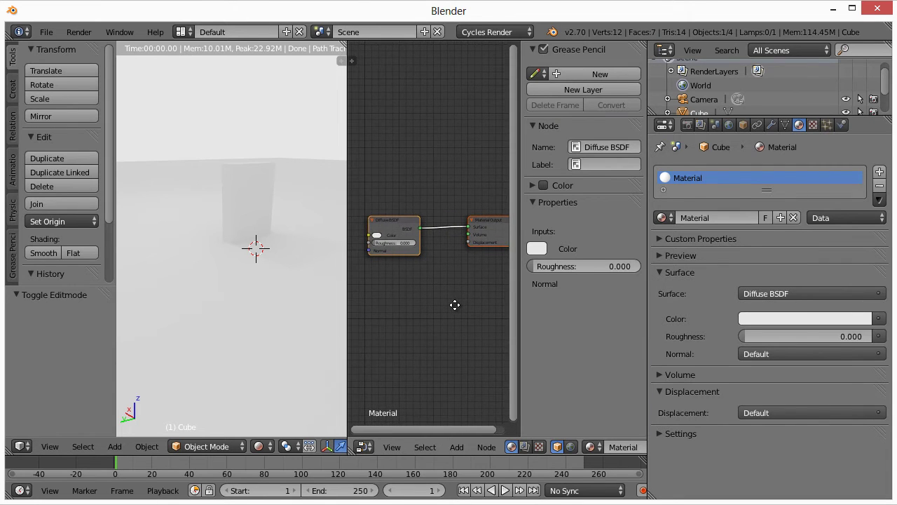
Join the two side-by-side areas so the rendered 3D view replaces the Node Editor
{"action": "right_click", "coordinate": [347, 115]}
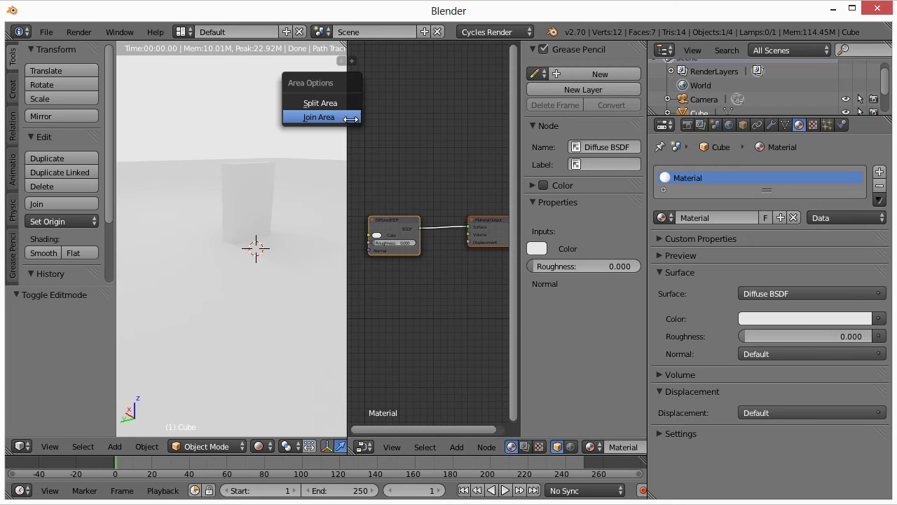
{"action": "left_click", "coordinate": [351, 120]}
{"action": "left_click", "coordinate": [360, 123]}
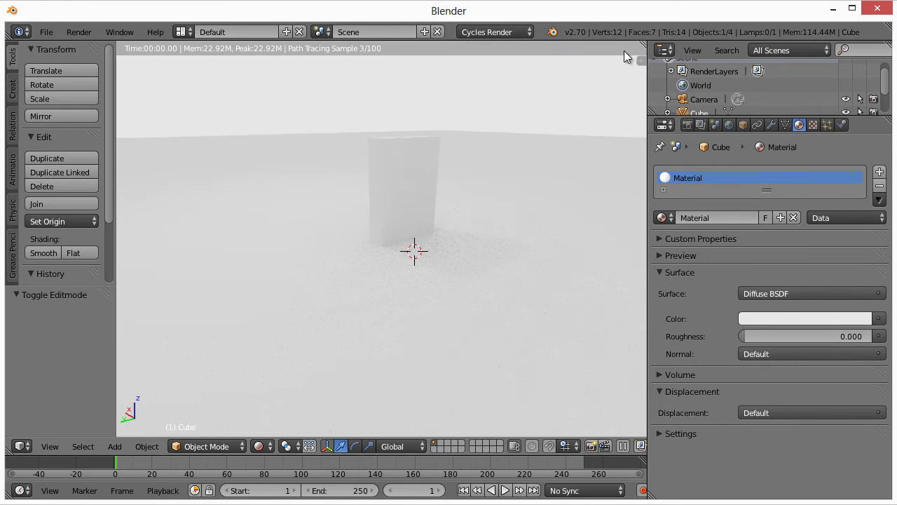
Split the 3D view into two stacked areas, with Rendered shading in the upper one and a Node Editor in the lower one
{"action": "left_click_drag", "start_coordinate": [643, 44], "coordinate": [624, 249]}
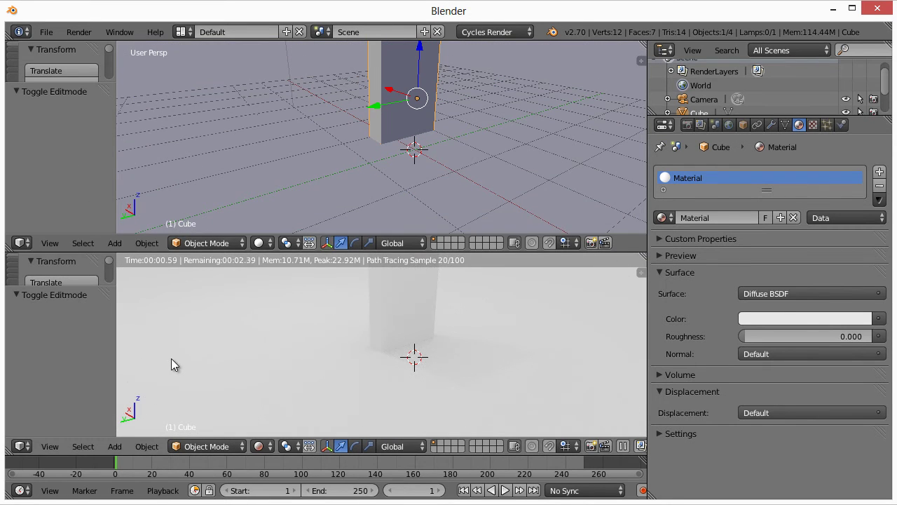
{"action": "left_click", "coordinate": [23, 446]}
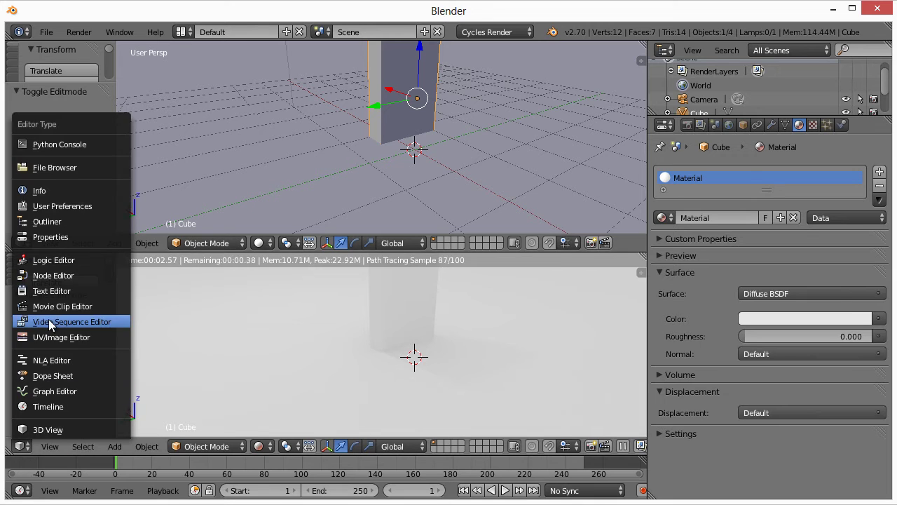
{"action": "left_click", "coordinate": [52, 274]}
{"action": "scroll", "coordinate": [264, 364], "scroll_direction": "up", "scroll_amount": 10}
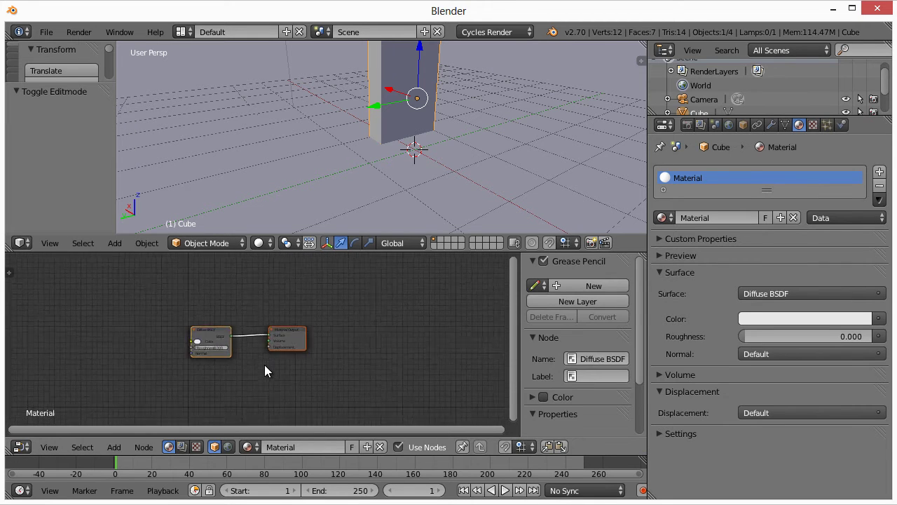
{"action": "scroll", "coordinate": [264, 364], "scroll_direction": "down", "scroll_amount": 2}
{"action": "left_click_drag", "start_coordinate": [271, 370], "coordinate": [403, 353]}
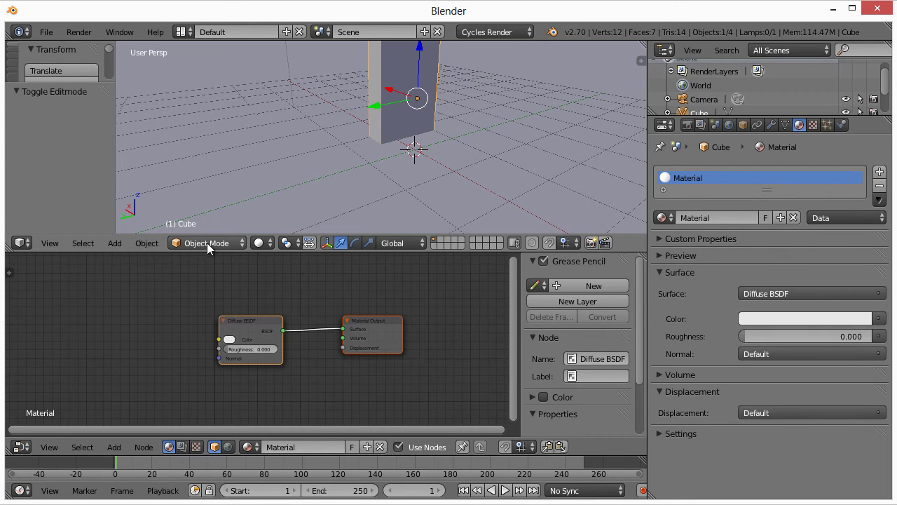
{"action": "left_click", "coordinate": [259, 242]}
{"action": "left_click", "coordinate": [278, 156]}
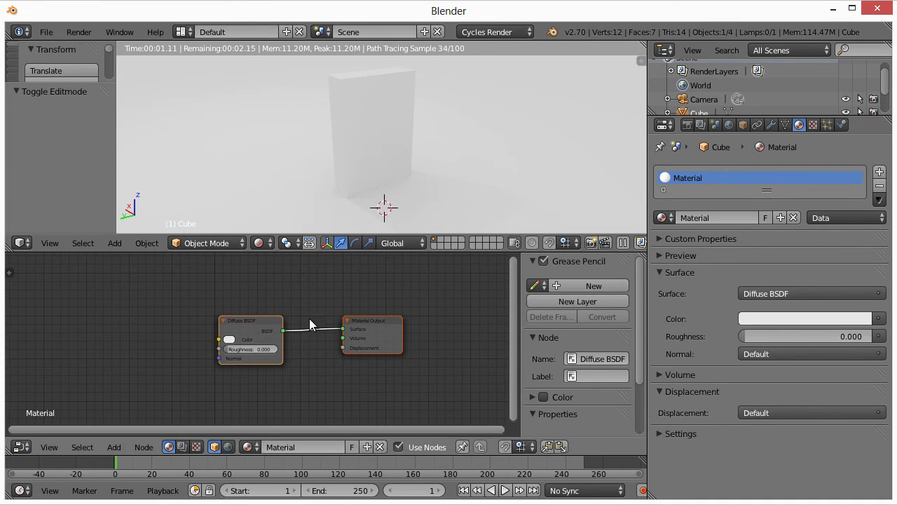
Move the Material Output and Diffuse BSDF nodes aside to make room for another node before them
{"action": "left_click_drag", "start_coordinate": [375, 317], "coordinate": [459, 324]}
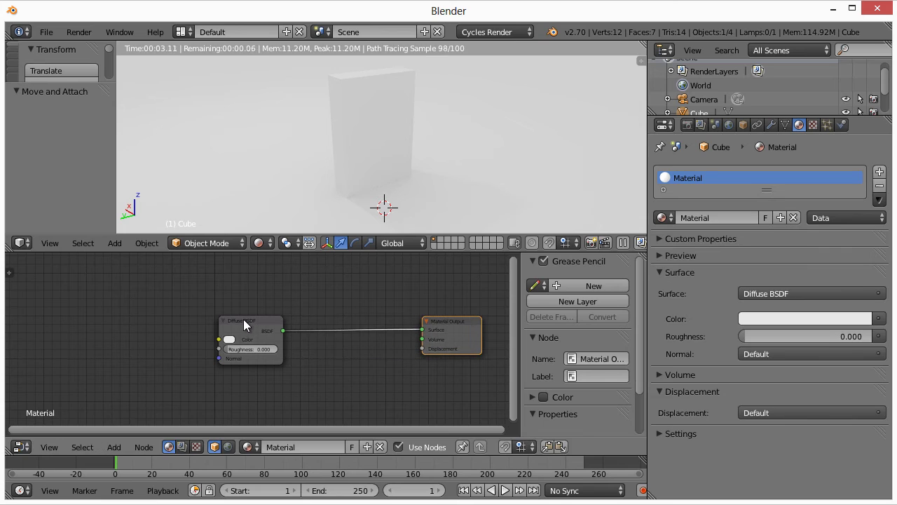
{"action": "left_click_drag", "start_coordinate": [244, 319], "coordinate": [370, 317]}
Try a Mix Shader as the material's surface in place of the Diffuse BSDF
{"action": "left_click", "coordinate": [752, 296]}
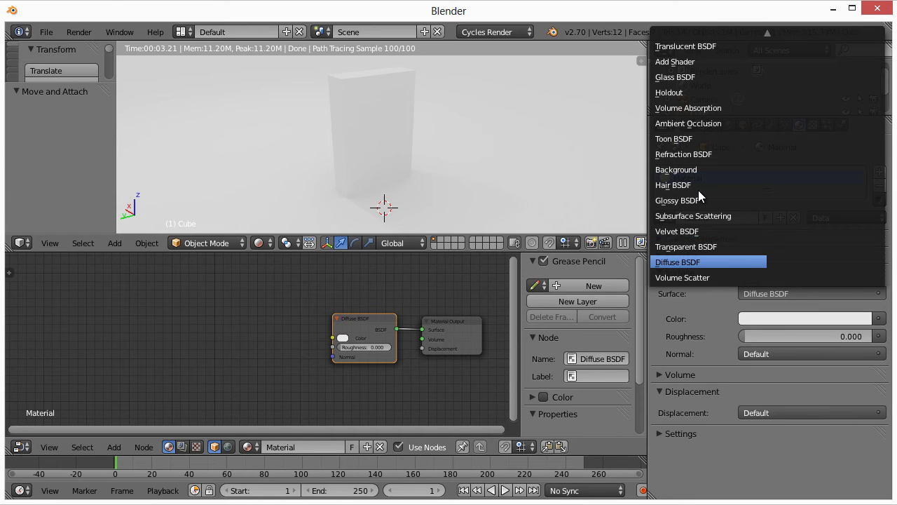
{"action": "scroll", "coordinate": [698, 197], "scroll_direction": "up", "scroll_amount": 3}
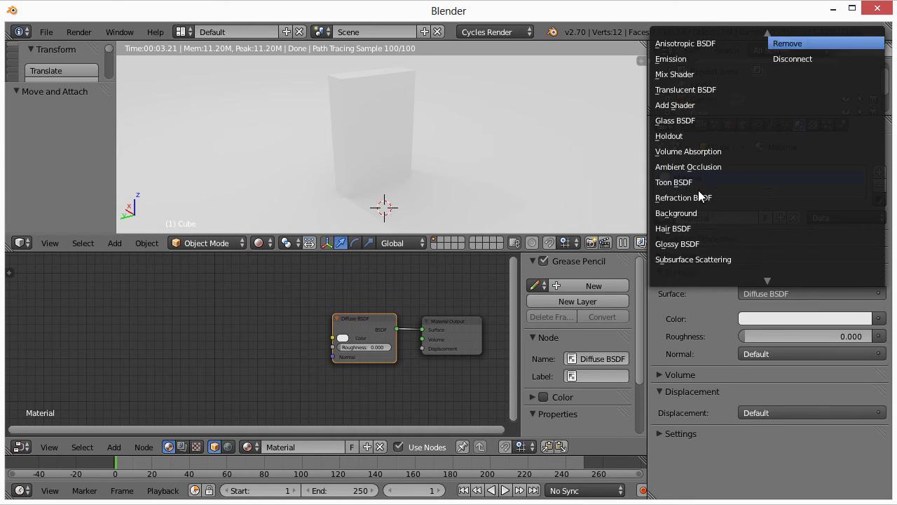
{"action": "left_click", "coordinate": [680, 74]}
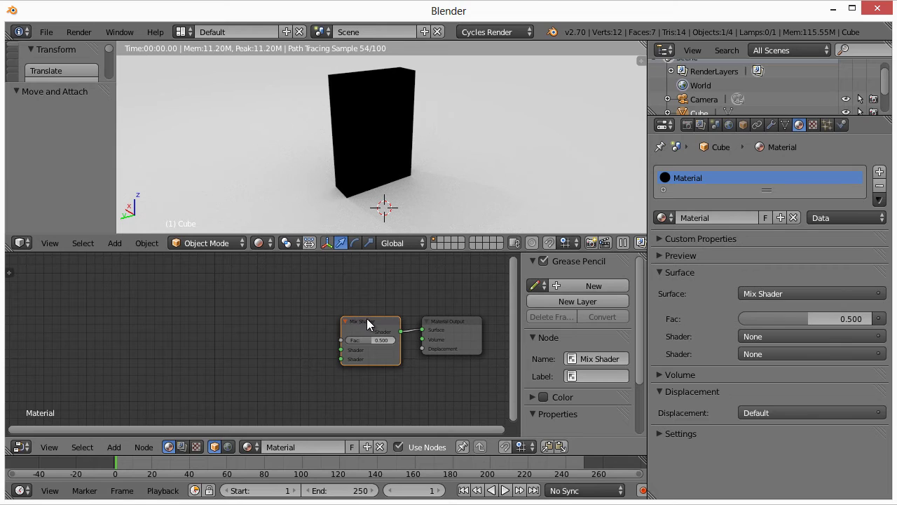
{"action": "left_click_drag", "start_coordinate": [366, 323], "coordinate": [357, 315]}
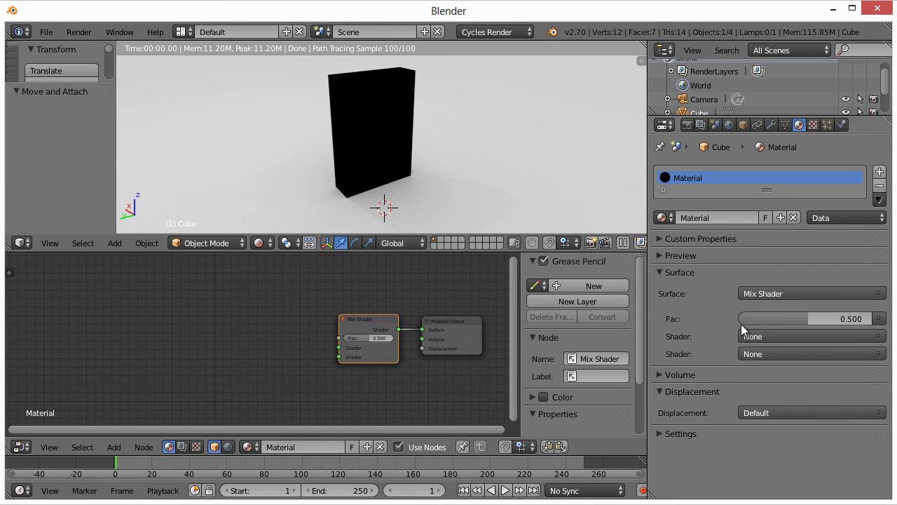
{"action": "left_click", "coordinate": [760, 335]}
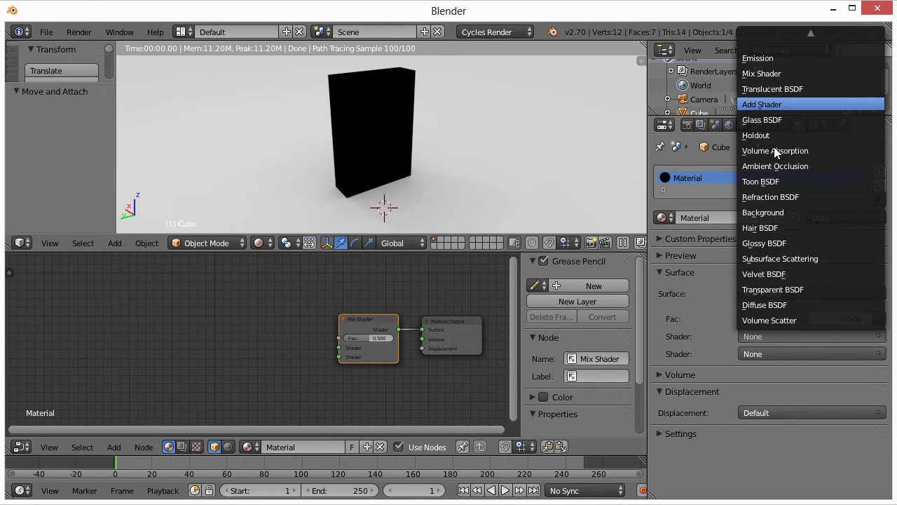
{"action": "left_click", "coordinate": [757, 378]}
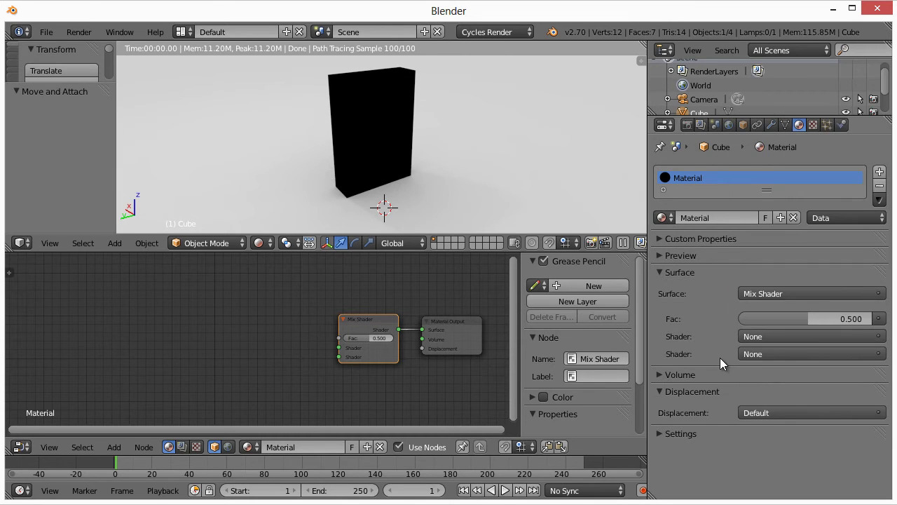
{"action": "left_click_drag", "start_coordinate": [393, 333], "coordinate": [395, 336]}
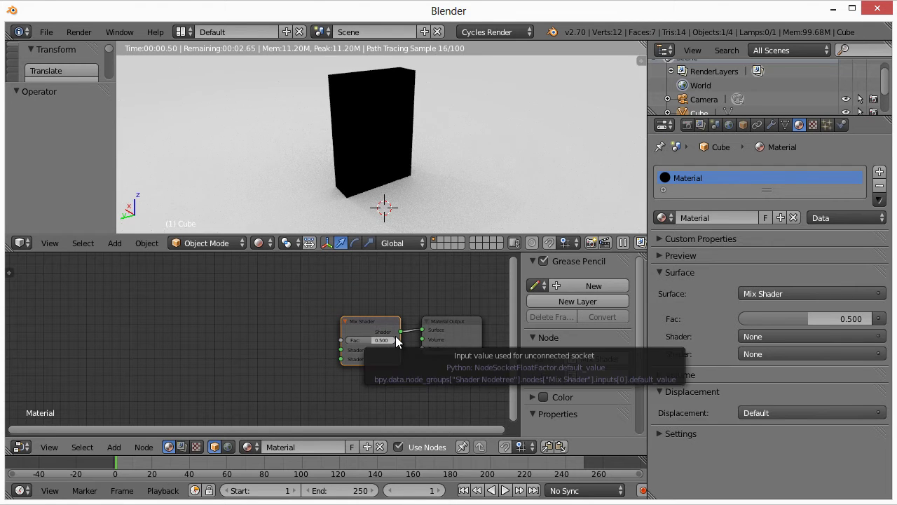
{"action": "key", "text": "ctrl+z"}
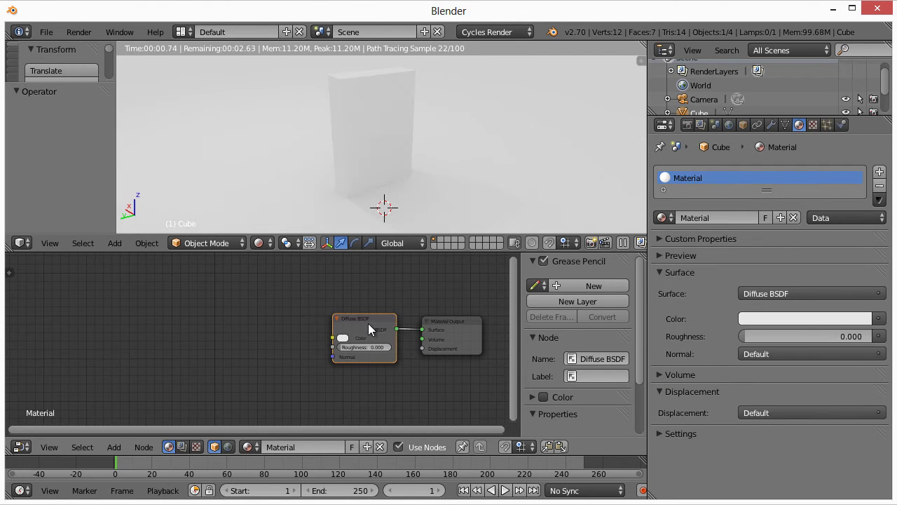
Add an Image Texture node before the Diffuse BSDF and link its Color output to the shader's Color input
{"action": "left_click_drag", "start_coordinate": [370, 324], "coordinate": [389, 324]}
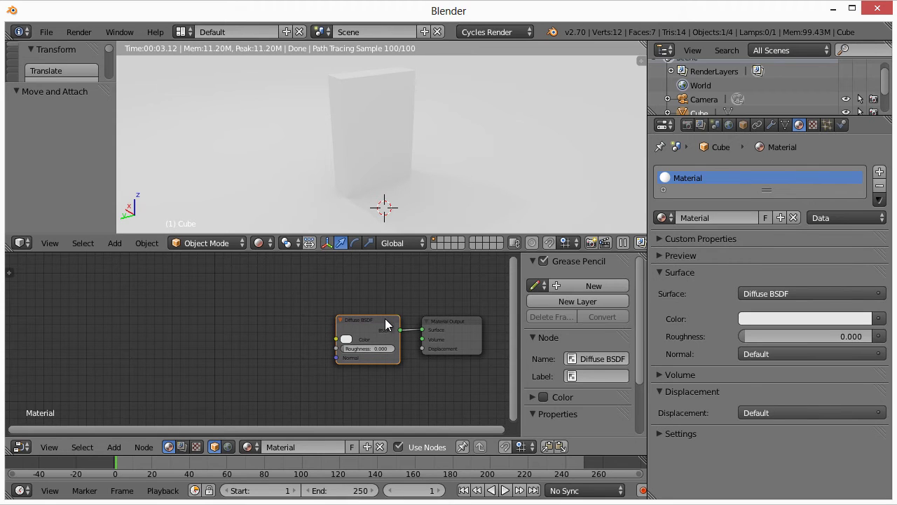
{"action": "key", "text": "shift+a"}
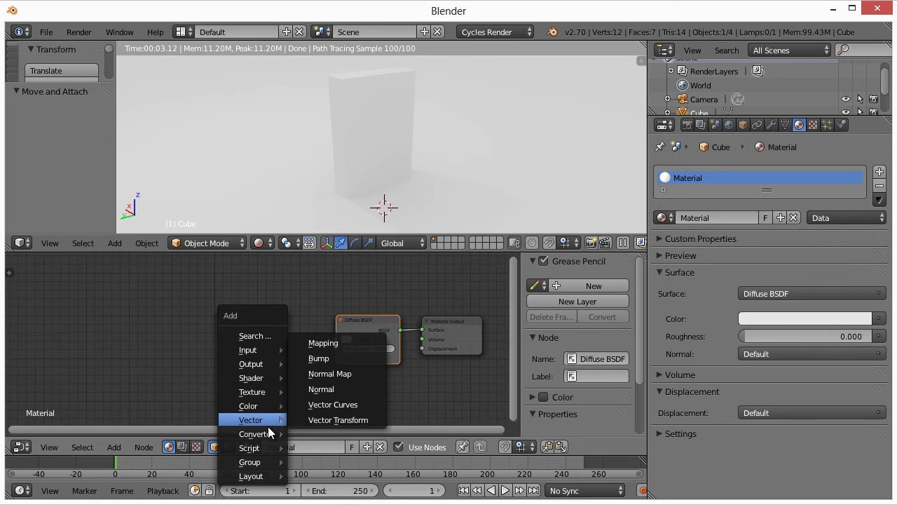
{"action": "mouse_move", "coordinate": [270, 392]}
{"action": "left_click", "coordinate": [326, 237]}
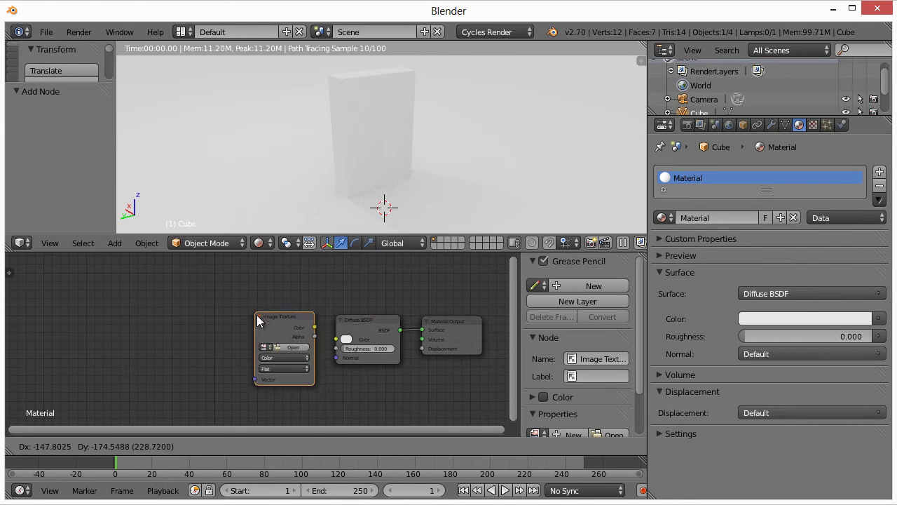
{"action": "left_click", "coordinate": [271, 324]}
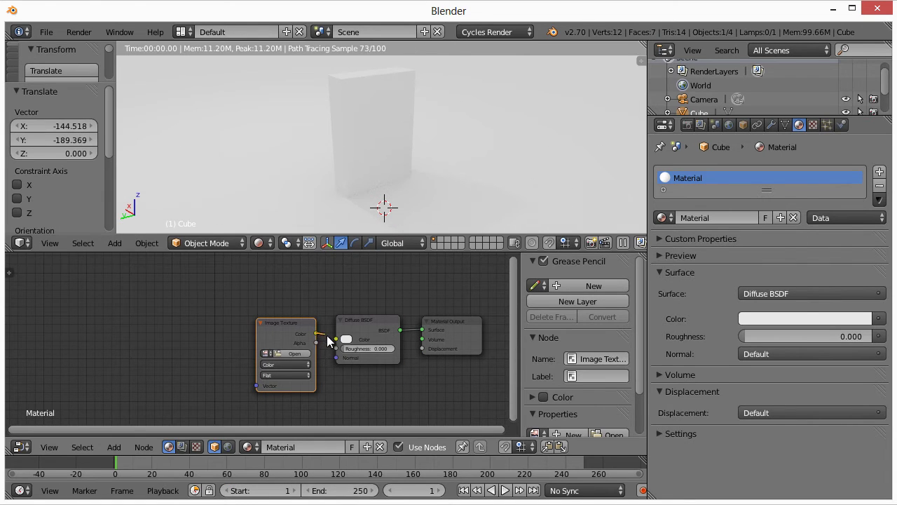
{"action": "left_click_drag", "start_coordinate": [319, 334], "coordinate": [337, 339]}
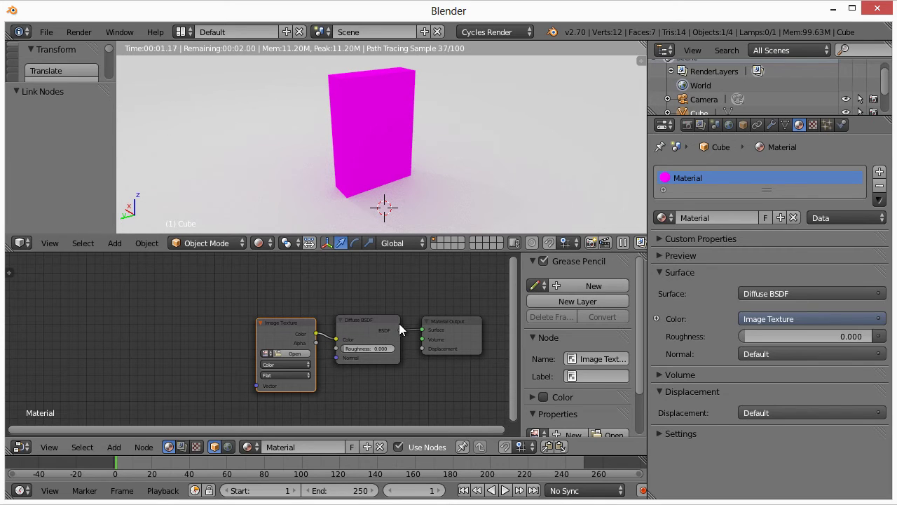
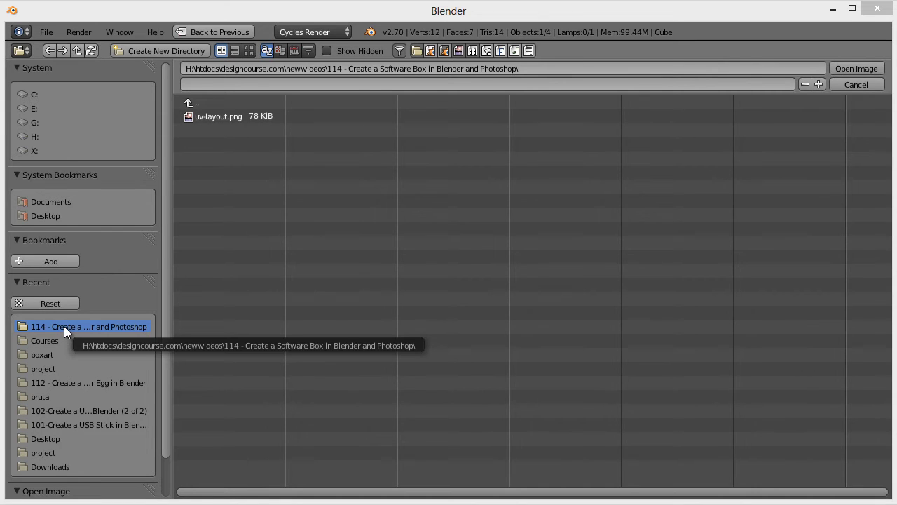
Load box-design.jpg from the folder "115 - Create a Software Box in Blender and Photoshop (Part 2)" into the Image Texture node
{"action": "left_click", "coordinate": [238, 103]}
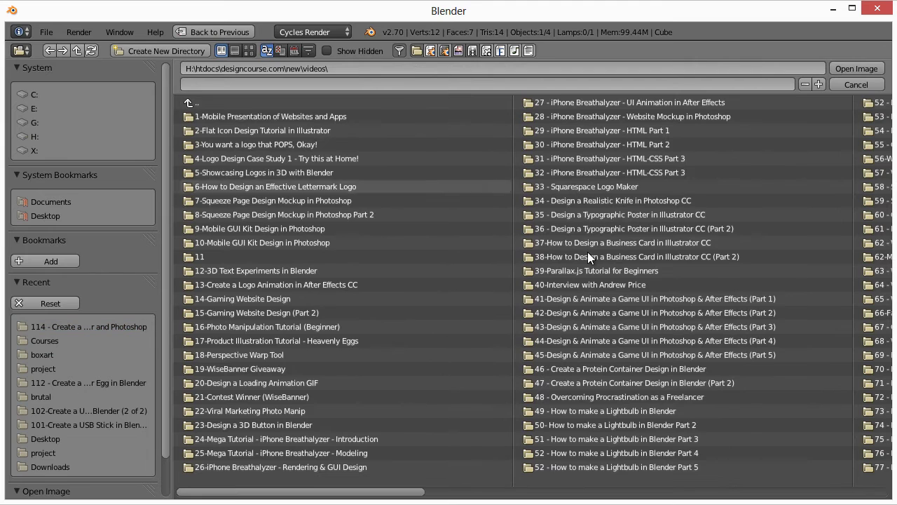
{"action": "left_click_drag", "start_coordinate": [397, 494], "coordinate": [714, 420]}
{"action": "left_click", "coordinate": [720, 241]}
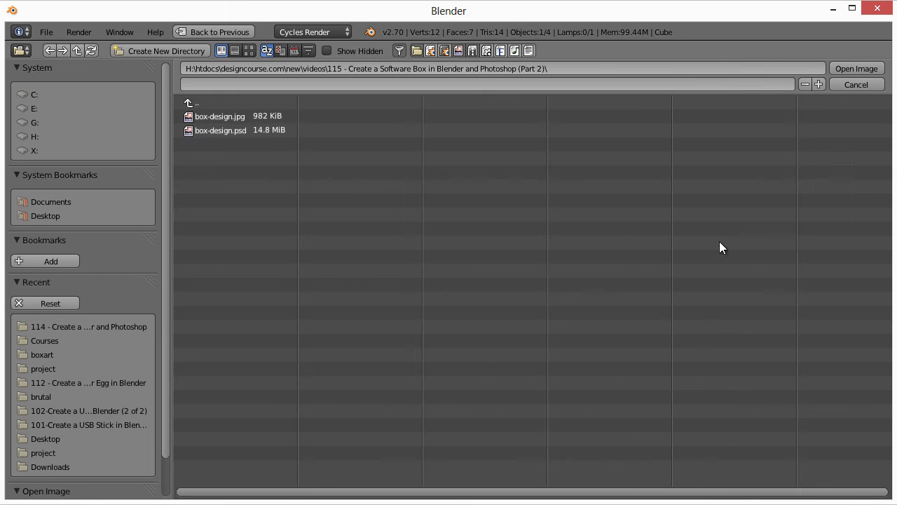
{"action": "double_click", "coordinate": [227, 117]}
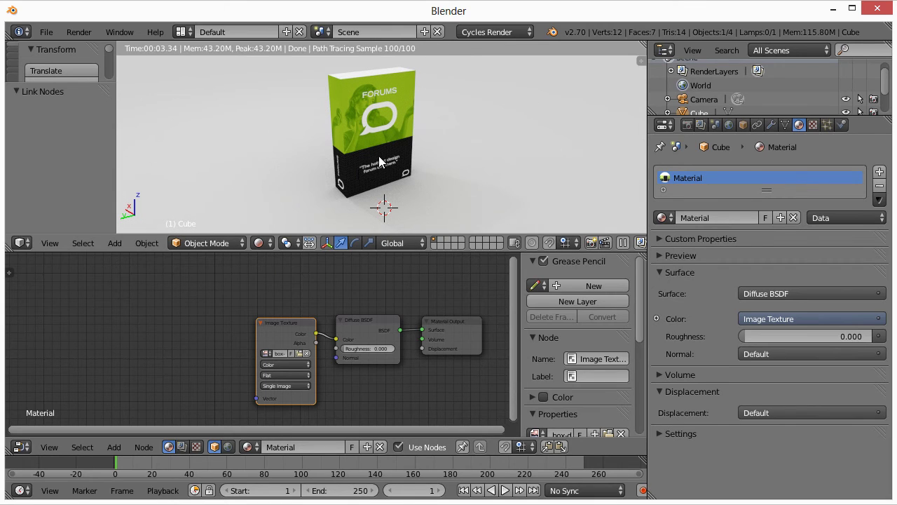
Merge the node editor area into the 3D view so the rendered box has the full space
{"action": "right_click", "coordinate": [308, 251]}
{"action": "left_click", "coordinate": [304, 251]}
{"action": "left_click", "coordinate": [301, 282]}
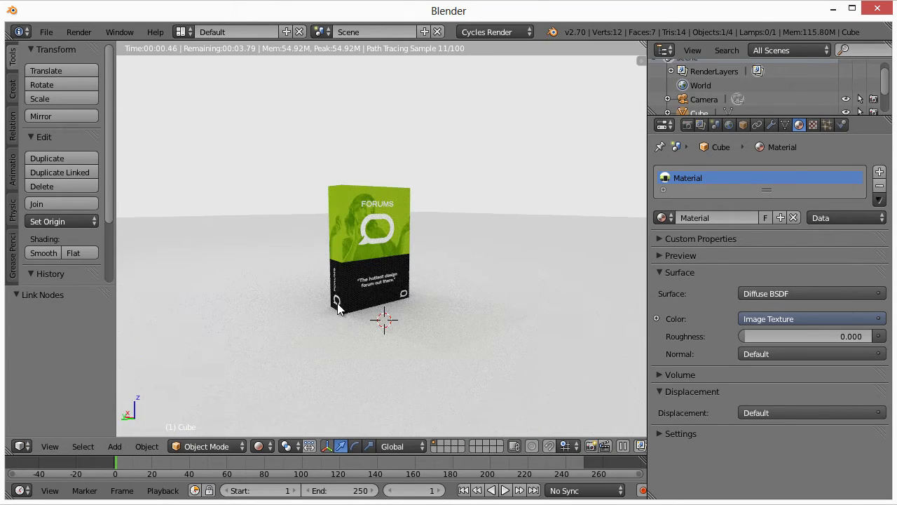
Examine the rendered box from the front, spine, side and back to check how the artwork wraps around it
{"action": "scroll", "coordinate": [350, 330], "scroll_direction": "up", "scroll_amount": 2}
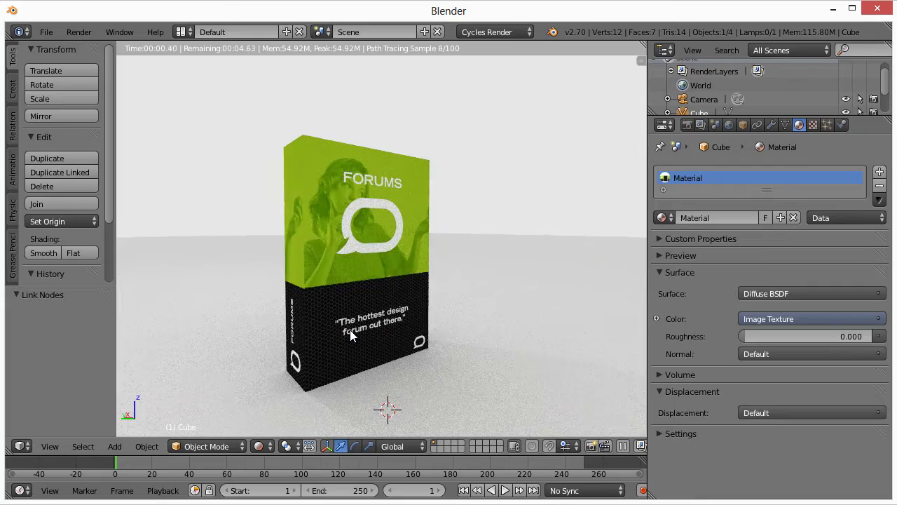
{"action": "left_click_drag", "start_coordinate": [359, 326], "coordinate": [382, 308]}
{"action": "left_click_drag", "start_coordinate": [434, 294], "coordinate": [403, 302]}
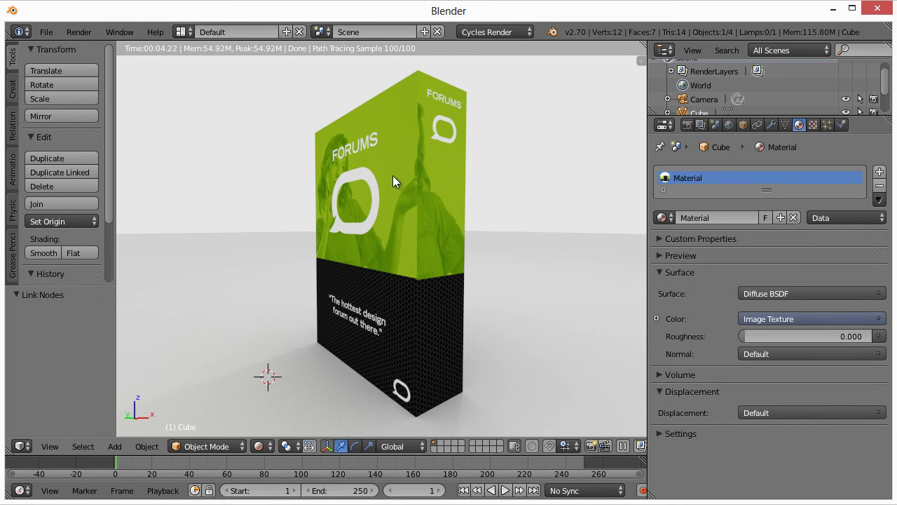
{"action": "left_click_drag", "start_coordinate": [392, 181], "coordinate": [392, 211]}
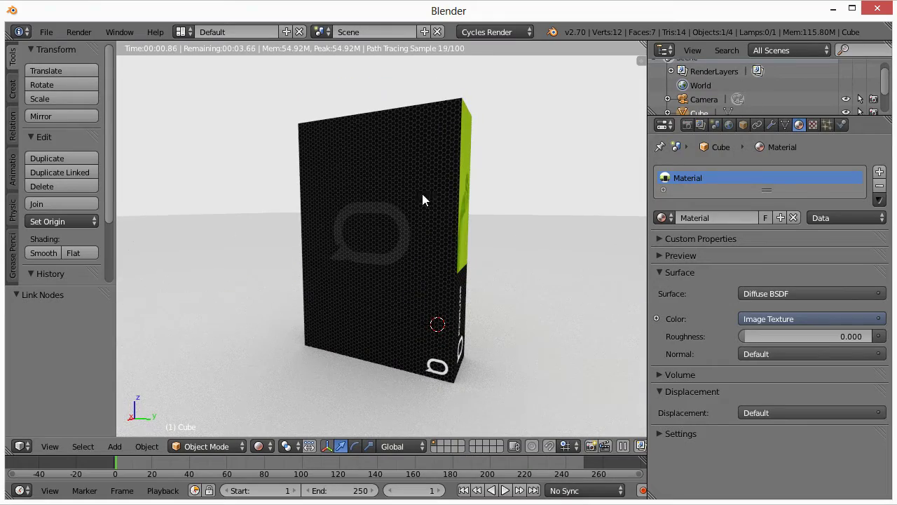
{"action": "left_click_drag", "start_coordinate": [515, 249], "coordinate": [321, 246]}
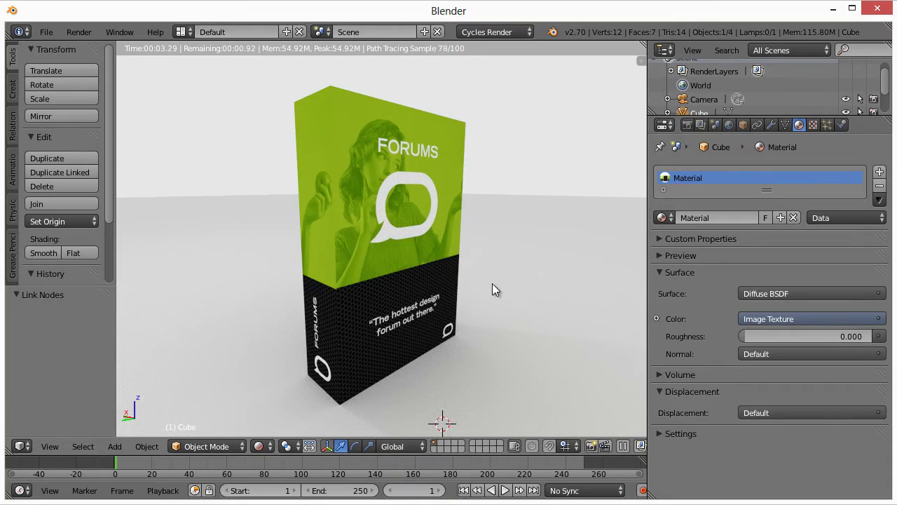
{"action": "left_click_drag", "start_coordinate": [492, 287], "coordinate": [401, 311]}
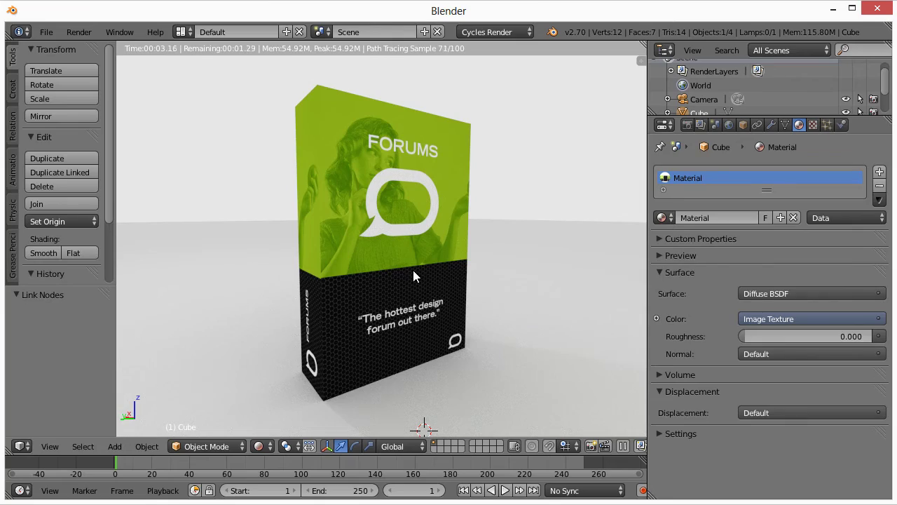
{"action": "scroll", "coordinate": [412, 273], "scroll_direction": "down", "scroll_amount": 3}
{"action": "left_click_drag", "start_coordinate": [413, 277], "coordinate": [394, 279]}
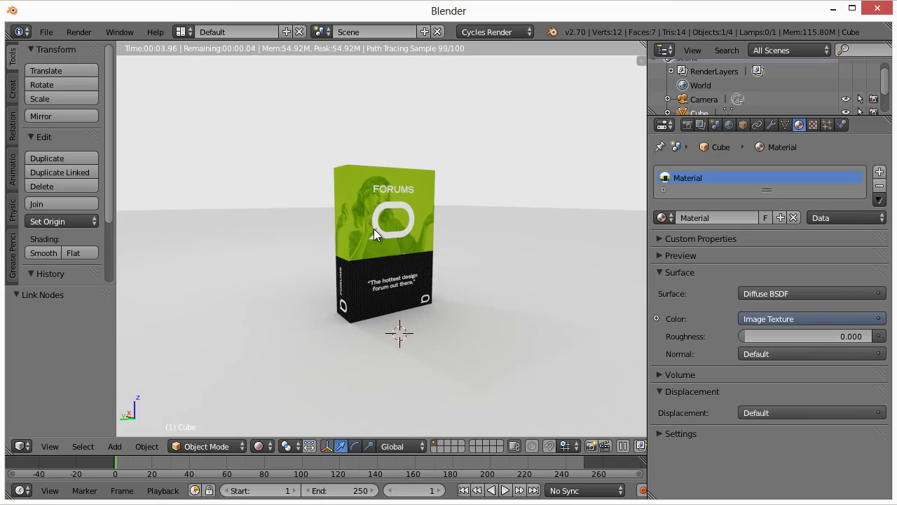
Duplicate the box about -0.484 along the global X axis, and duplicate that copy about -1.429 along the global Y axis
{"action": "key", "text": "shift+d"}
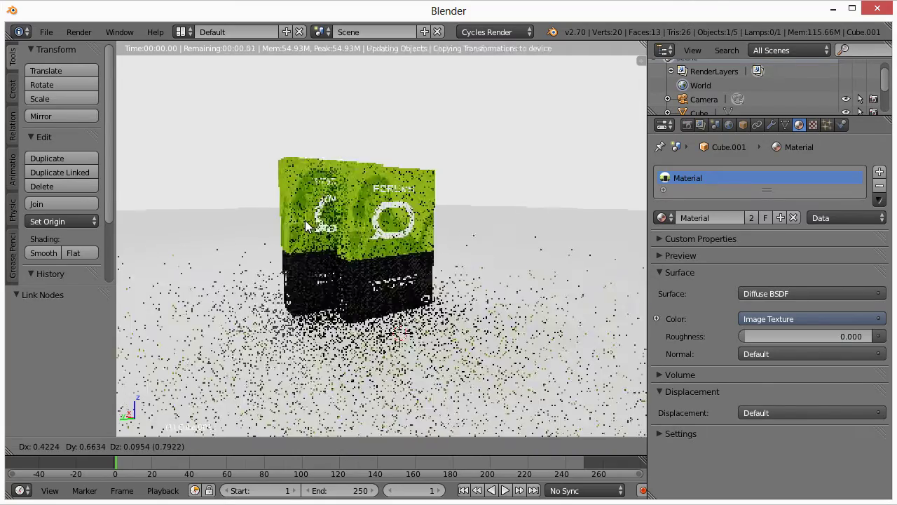
{"action": "key", "text": "x"}
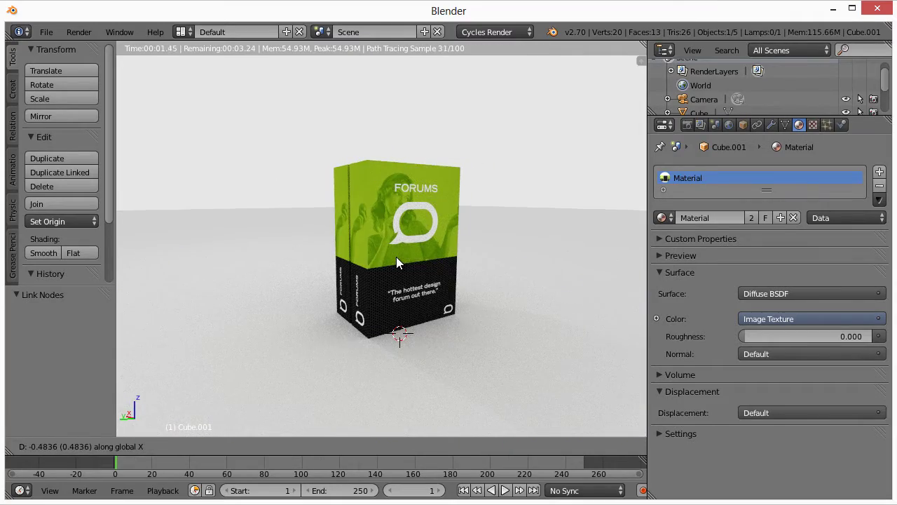
{"action": "left_click", "coordinate": [396, 256]}
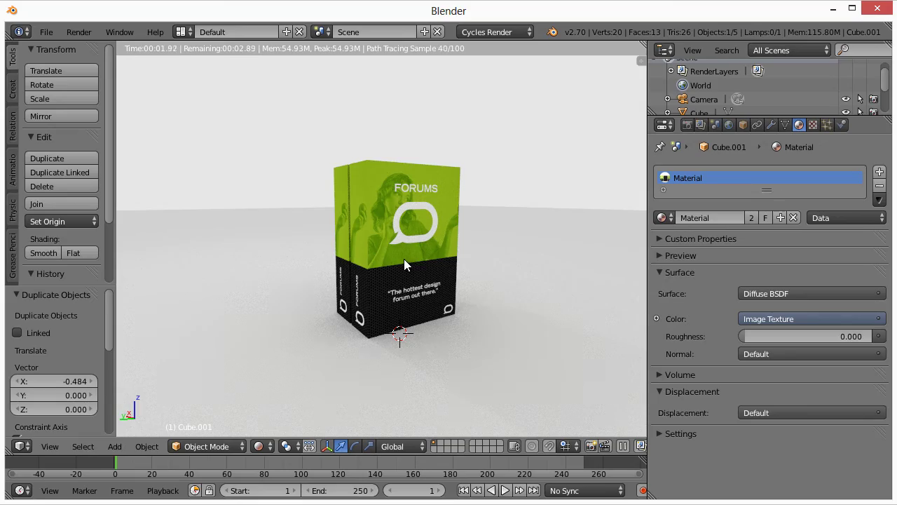
{"action": "key", "text": "shift+d"}
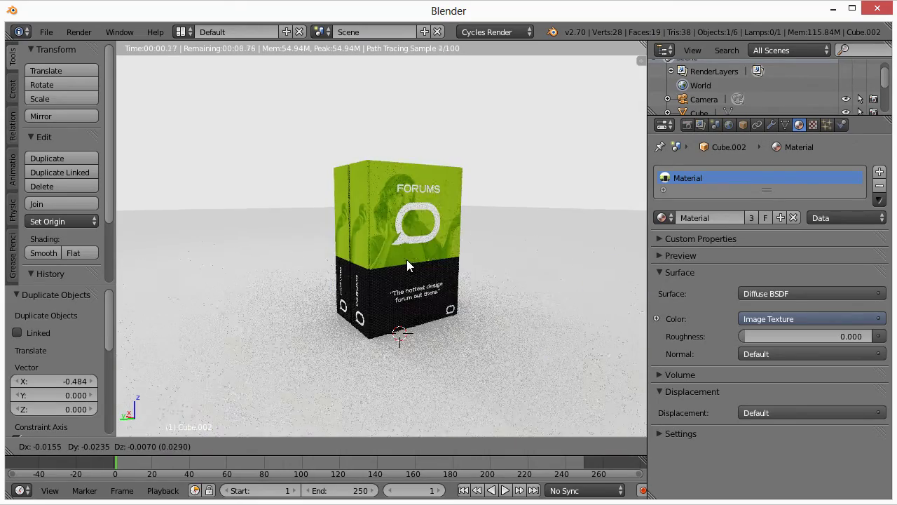
{"action": "key", "text": "y"}
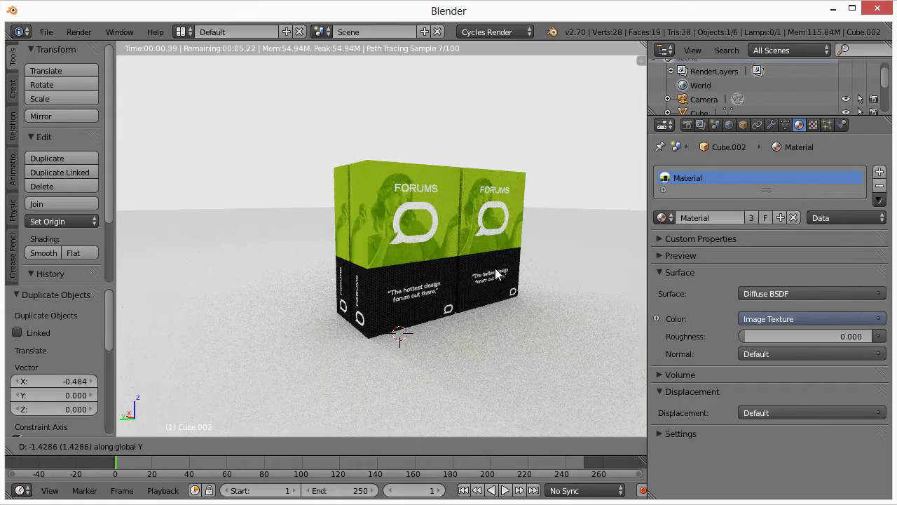
{"action": "left_click", "coordinate": [496, 273]}
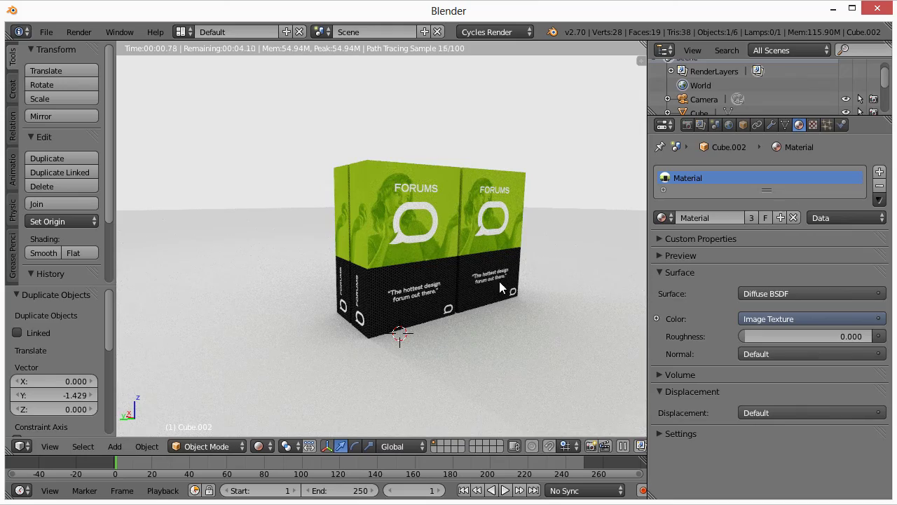
Switch to the camera view and enable Lock Camera to View
{"action": "scroll", "coordinate": [462, 312], "scroll_direction": "up", "scroll_amount": 5}
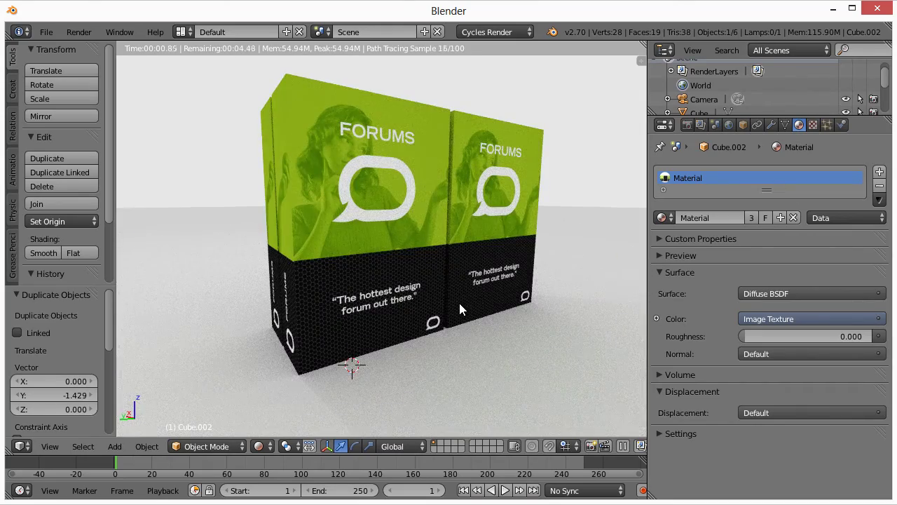
{"action": "scroll", "coordinate": [460, 304], "scroll_direction": "down", "scroll_amount": 2}
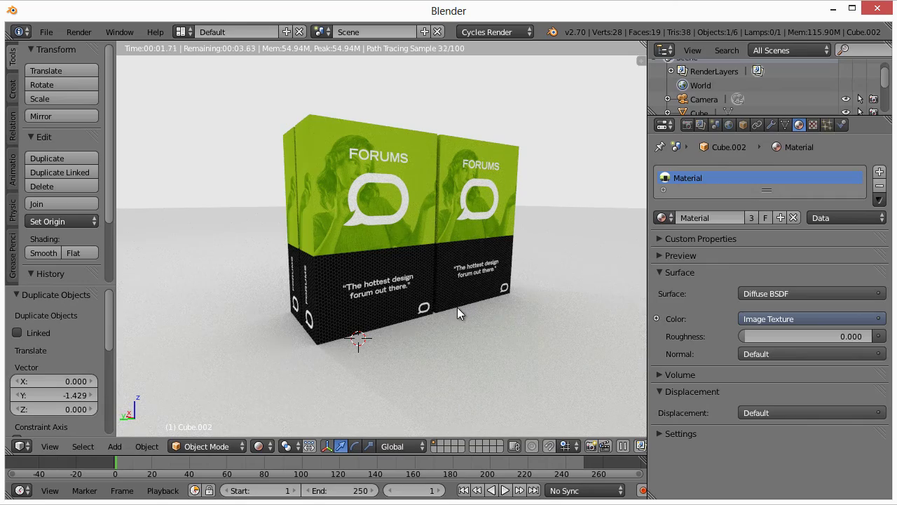
{"action": "mouse_move", "coordinate": [457, 307]}
{"action": "left_mouse_down"}
{"action": "mouse_move", "coordinate": [461, 293]}
{"action": "mouse_move", "coordinate": [456, 320]}
{"action": "left_mouse_up"}
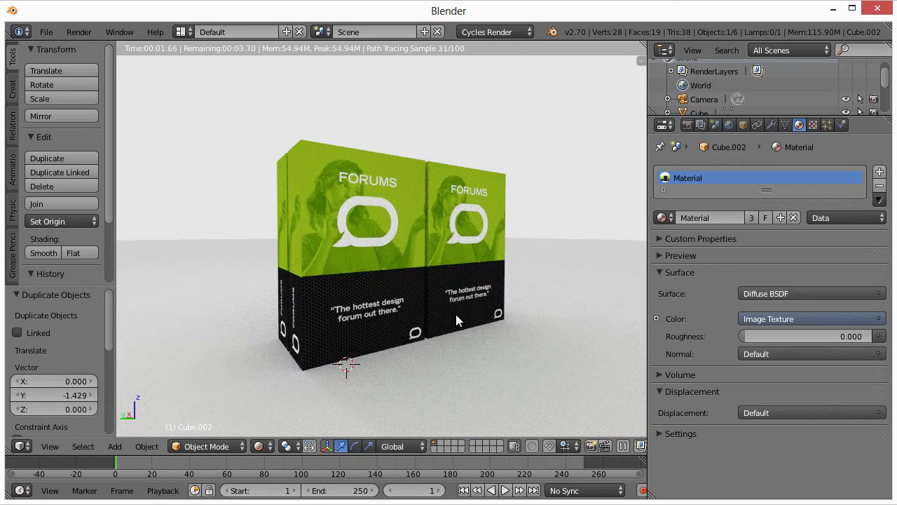
{"action": "key", "text": "KP_0"}
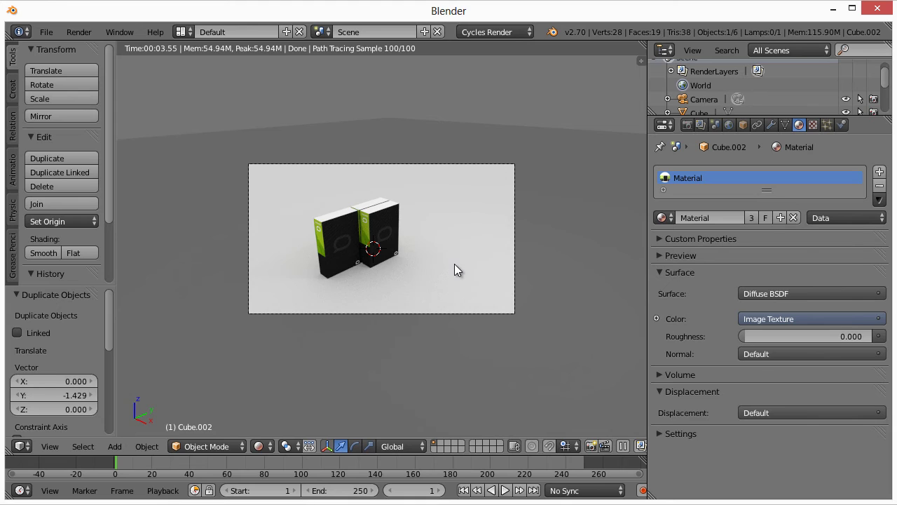
{"action": "key", "text": "n"}
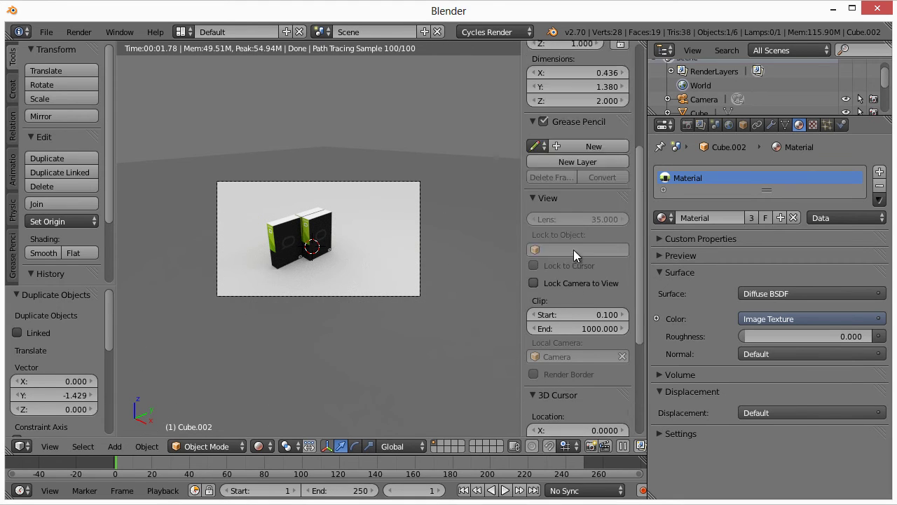
{"action": "scroll", "coordinate": [573, 249], "scroll_direction": "up", "scroll_amount": 2}
{"action": "left_click", "coordinate": [554, 339]}
{"action": "key", "text": "n"}
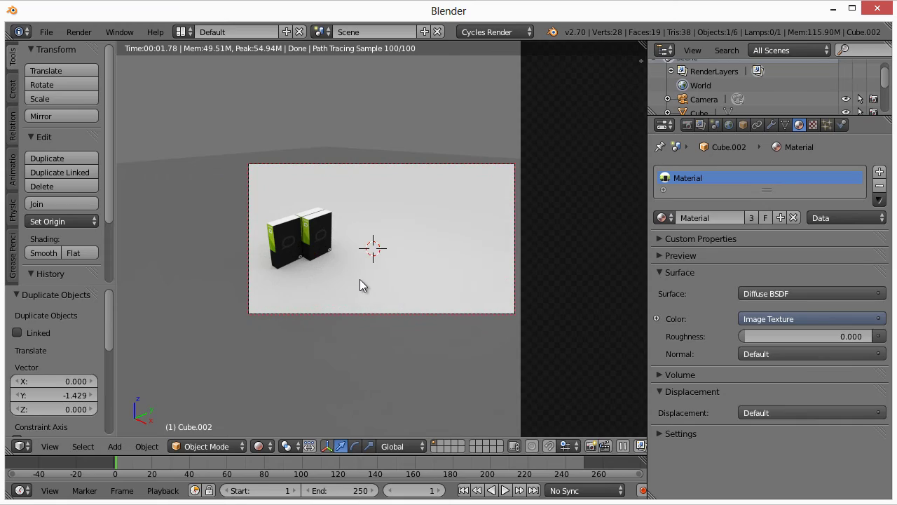
Reposition the camera so the fronts of the boxes face it and fill most of the frame
{"action": "left_click_drag", "start_coordinate": [359, 279], "coordinate": [562, 273]}
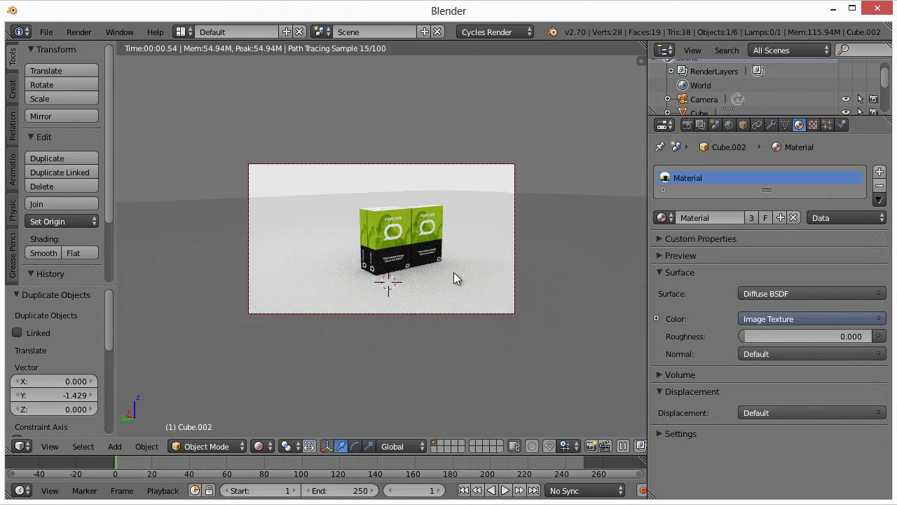
{"action": "scroll", "coordinate": [454, 272], "scroll_direction": "up", "scroll_amount": 4}
{"action": "scroll", "coordinate": [452, 270], "scroll_direction": "down", "scroll_amount": 1}
{"action": "scroll", "coordinate": [412, 258], "scroll_direction": "down", "scroll_amount": 3}
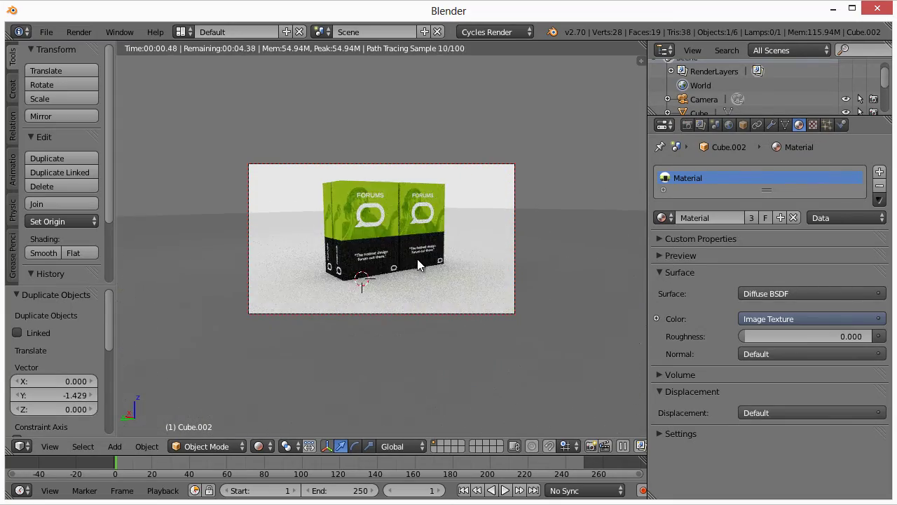
{"action": "left_click_drag", "start_coordinate": [417, 259], "coordinate": [427, 260]}
Give the ground plane a new Diffuse BSDF material with a brighter white color and adjust the camera framing slightly
{"action": "right_click", "coordinate": [289, 258]}
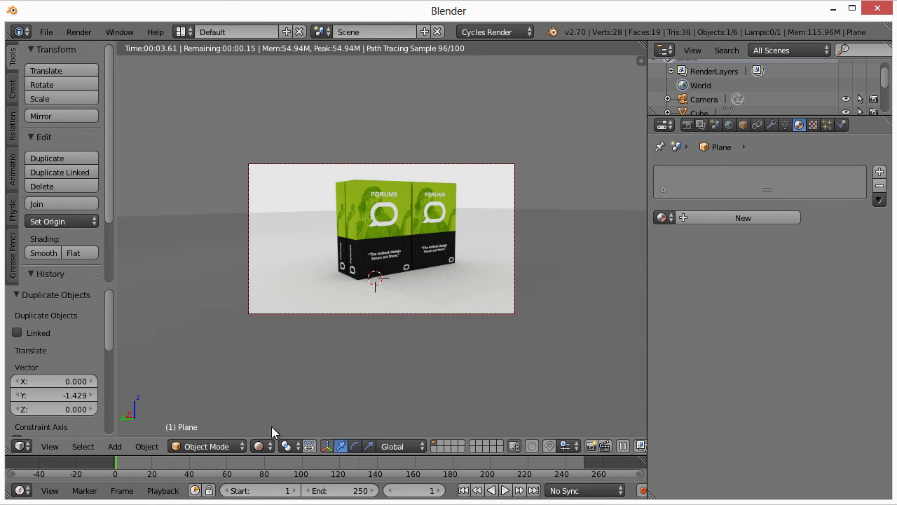
{"action": "left_click", "coordinate": [267, 447]}
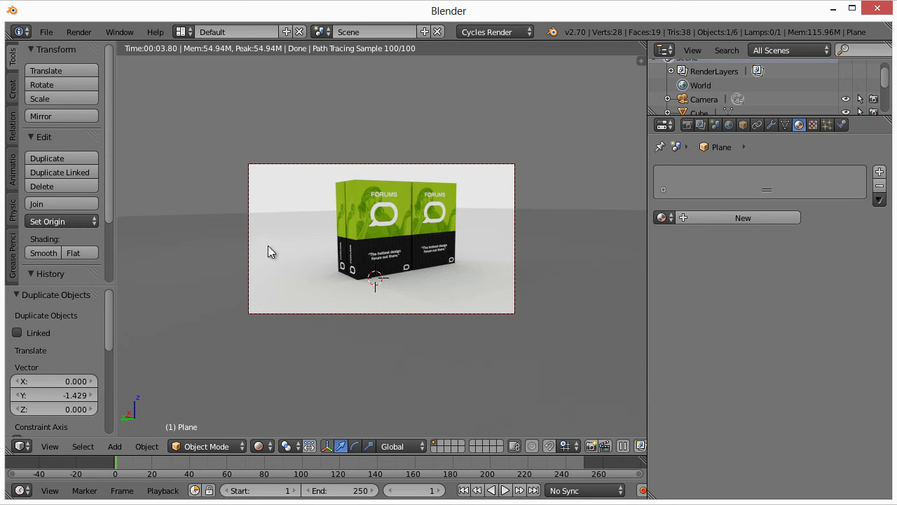
{"action": "left_click", "coordinate": [730, 219]}
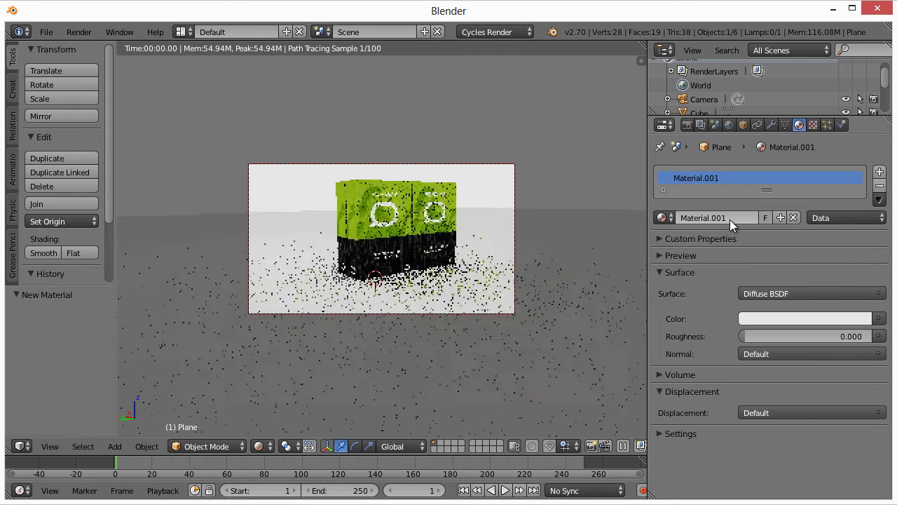
{"action": "left_click", "coordinate": [760, 321]}
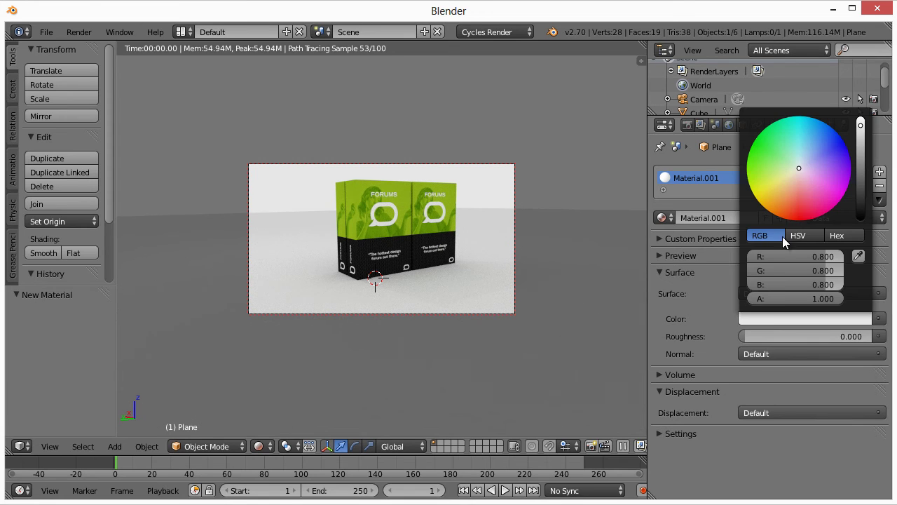
{"action": "left_click", "coordinate": [862, 120]}
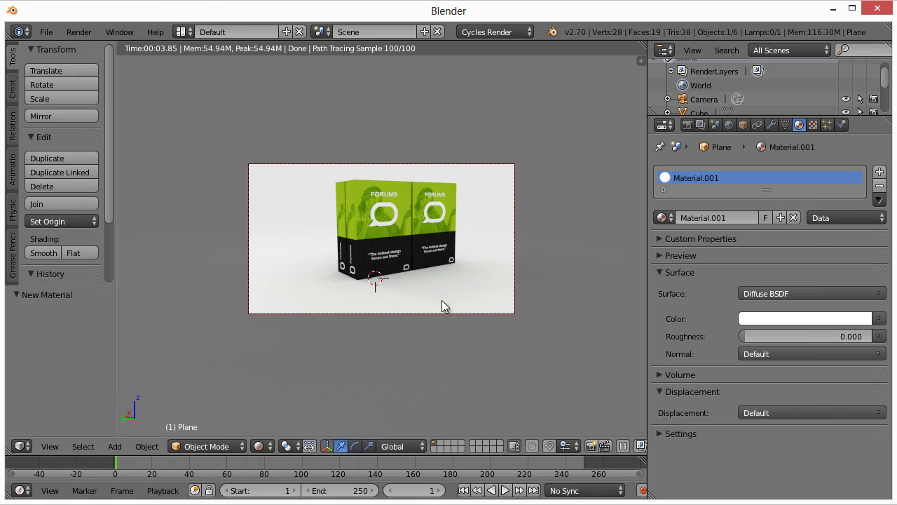
{"action": "left_click_drag", "start_coordinate": [431, 285], "coordinate": [414, 289]}
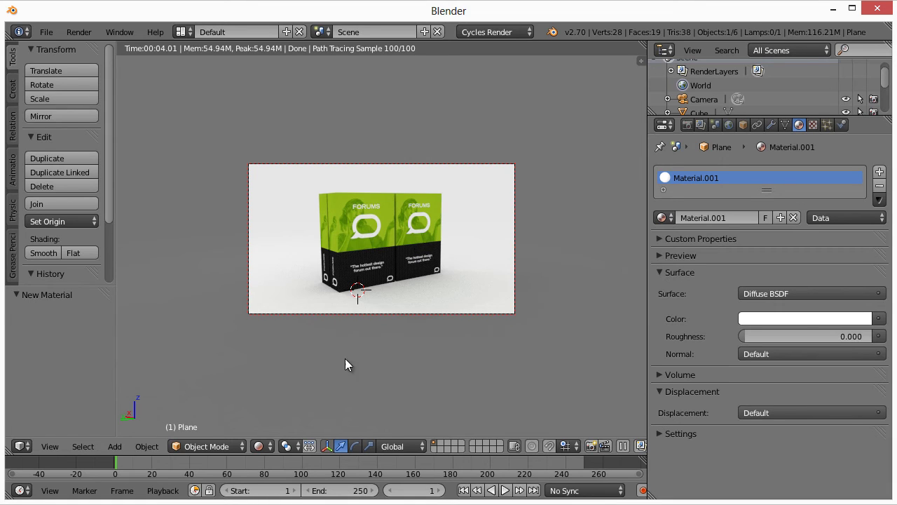
In solid shading and outside the camera view, rotate the second duplicate box about 90° around the global Y axis so it lies flat
{"action": "left_click", "coordinate": [260, 446]}
{"action": "left_click", "coordinate": [273, 396]}
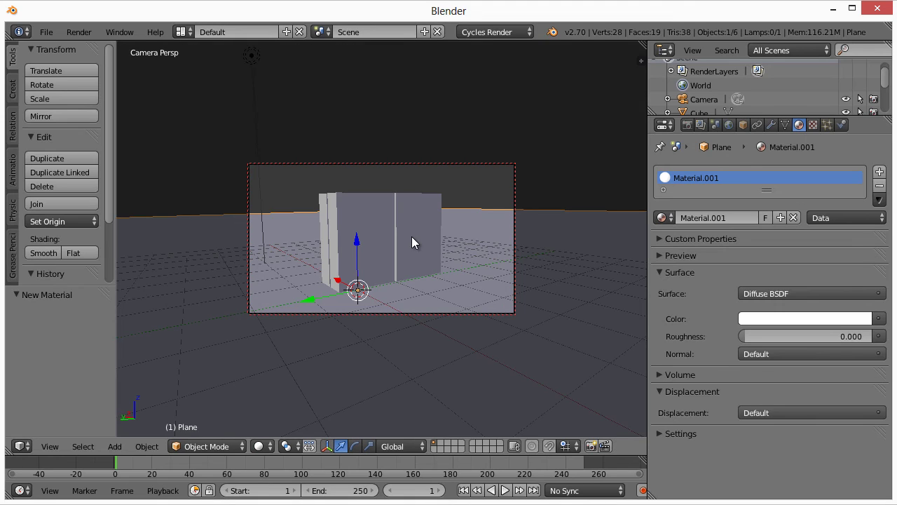
{"action": "right_click", "coordinate": [412, 238]}
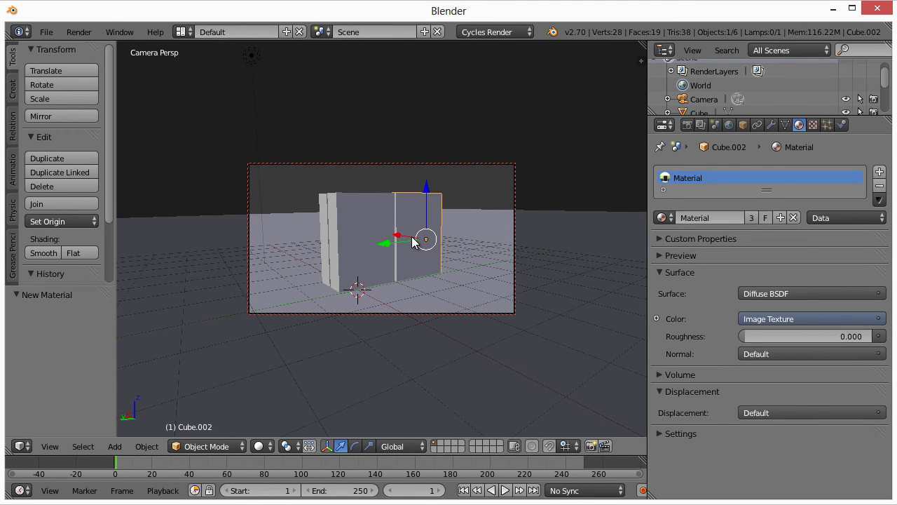
{"action": "key", "text": "KP_0"}
{"action": "scroll", "coordinate": [414, 242], "scroll_direction": "up", "scroll_amount": 4}
{"action": "left_click_drag", "start_coordinate": [435, 251], "coordinate": [443, 272]}
{"action": "scroll", "coordinate": [445, 264], "scroll_direction": "down", "scroll_amount": 1}
{"action": "key", "text": "r"}
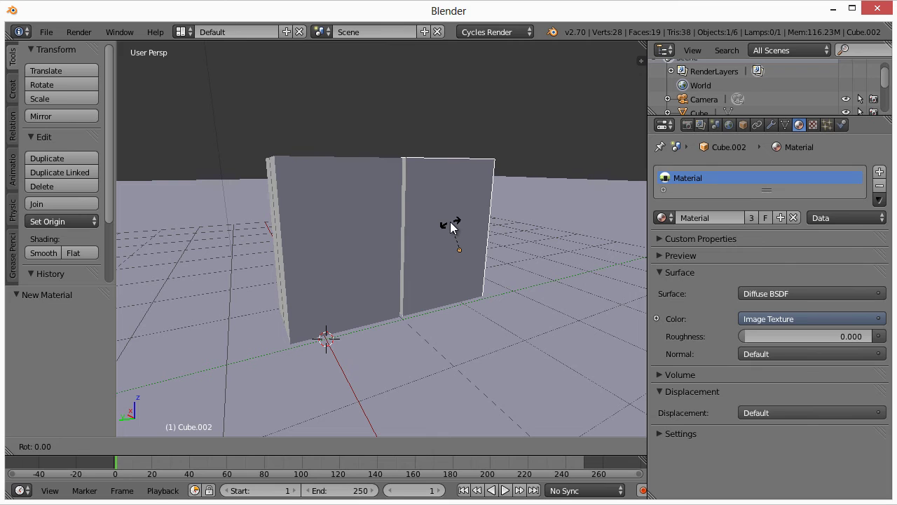
{"action": "key", "text": "y"}
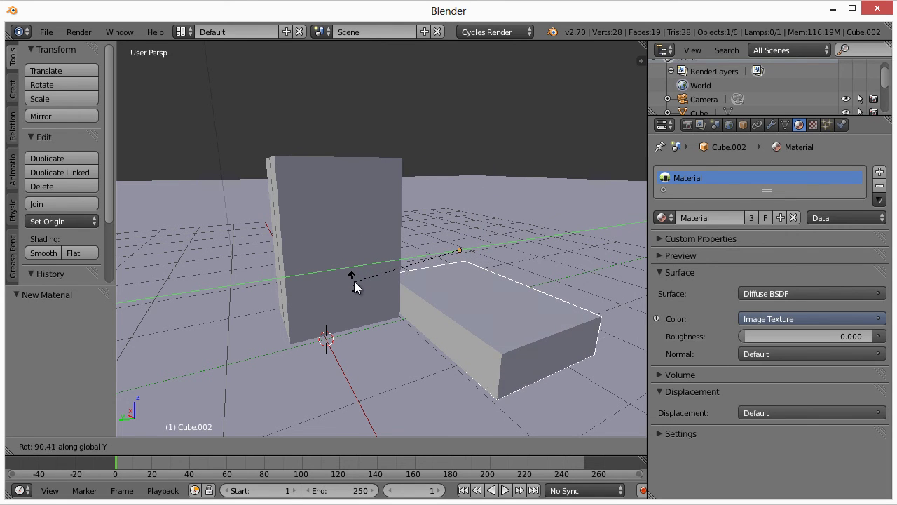
{"action": "left_click", "coordinate": [354, 281]}
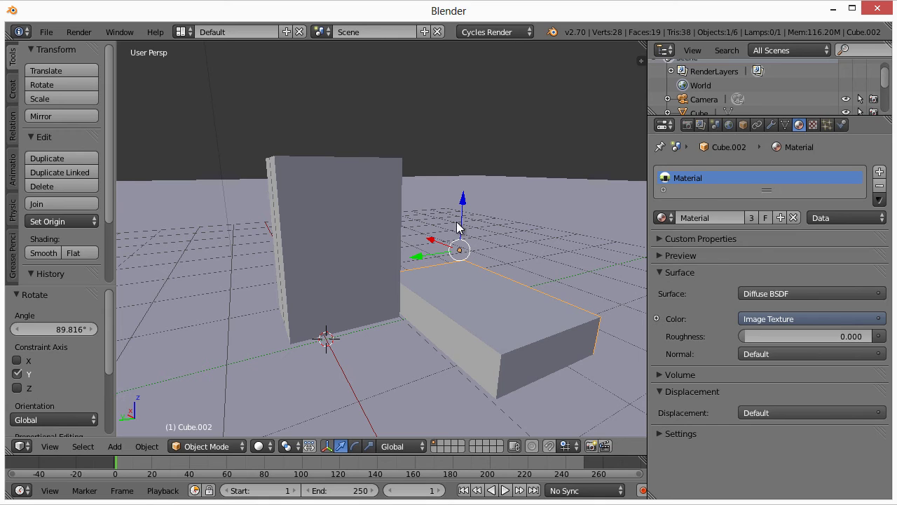
Move the lying box about 0.007 along Z and 0.893 along X, and show the scene in rendered shading
{"action": "left_click_drag", "start_coordinate": [463, 201], "coordinate": [463, 198]}
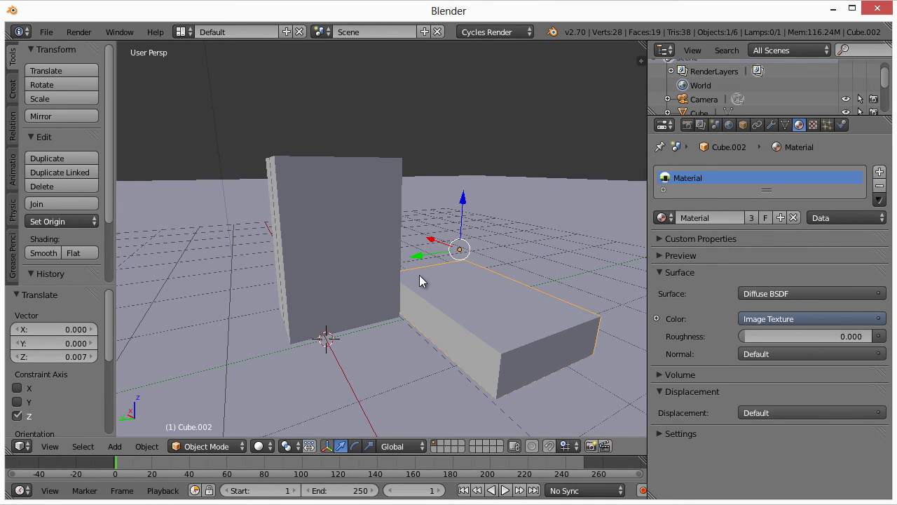
{"action": "left_click_drag", "start_coordinate": [418, 256], "coordinate": [398, 216]}
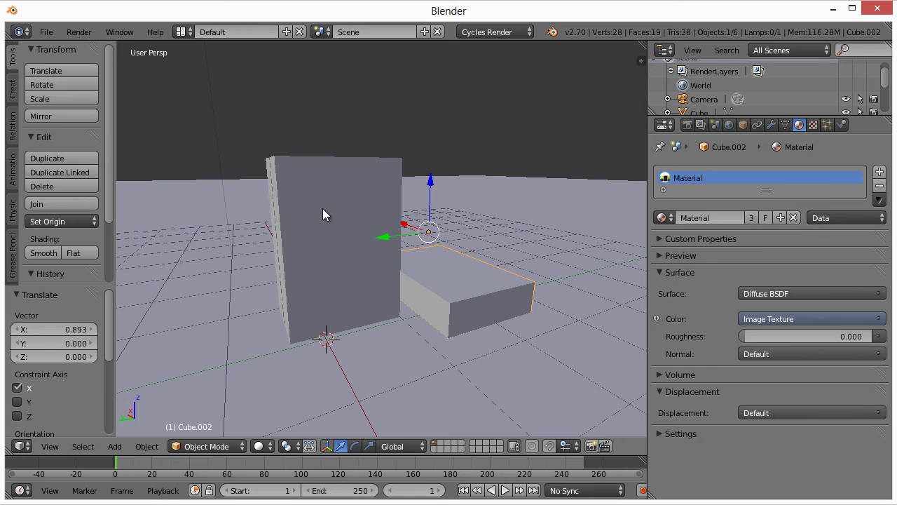
{"action": "left_click", "coordinate": [259, 446]}
{"action": "left_click", "coordinate": [292, 346]}
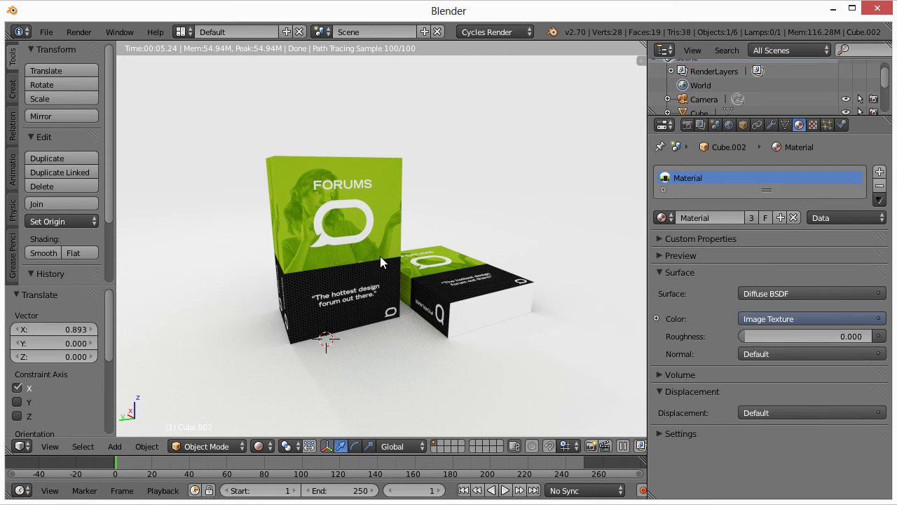
Switch to the camera view and set the render tile size to 256 by 256 in the performance settings
{"action": "key", "text": "KP_0"}
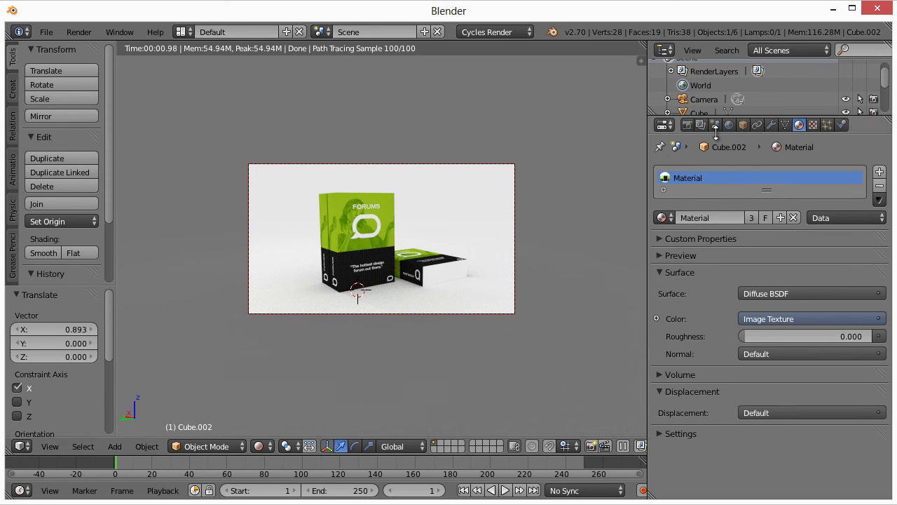
{"action": "left_click", "coordinate": [688, 124]}
{"action": "scroll", "coordinate": [745, 277], "scroll_direction": "up", "scroll_amount": 8}
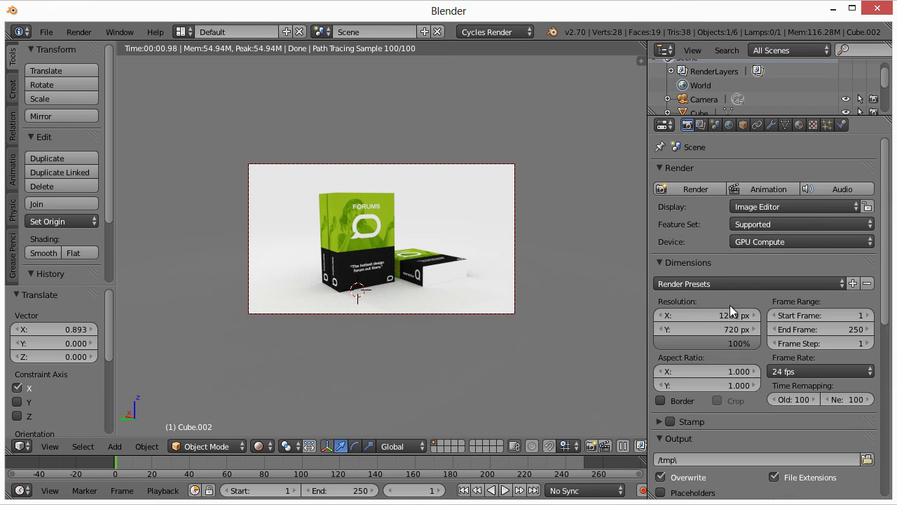
{"action": "scroll", "coordinate": [735, 368], "scroll_direction": "down", "scroll_amount": 10}
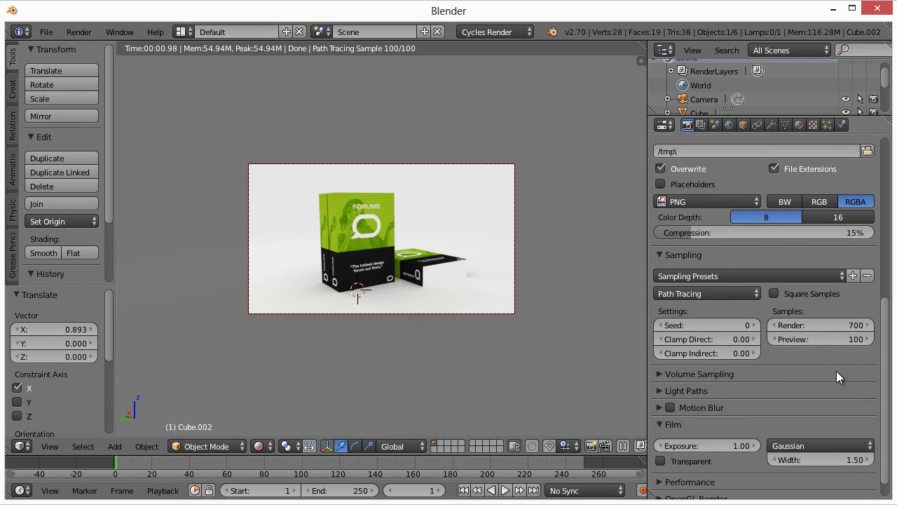
{"action": "scroll", "coordinate": [700, 416], "scroll_direction": "down", "scroll_amount": 1}
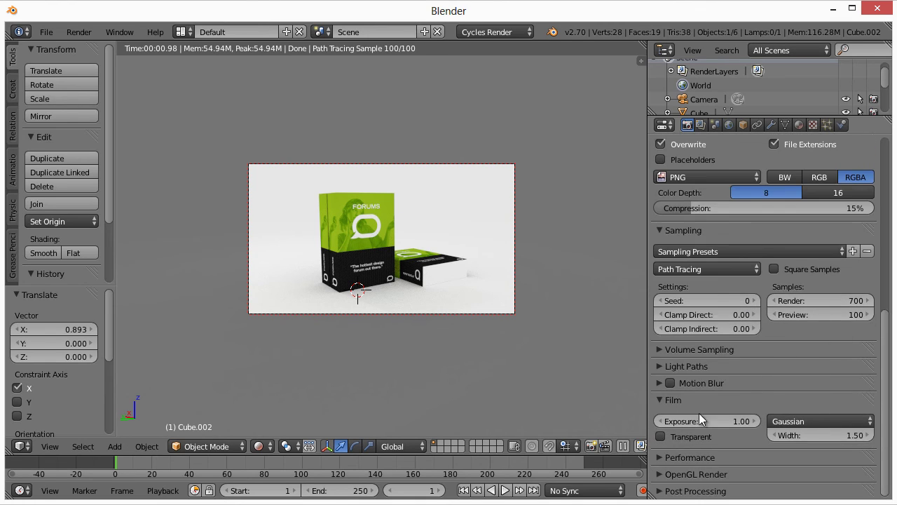
{"action": "left_click", "coordinate": [659, 457]}
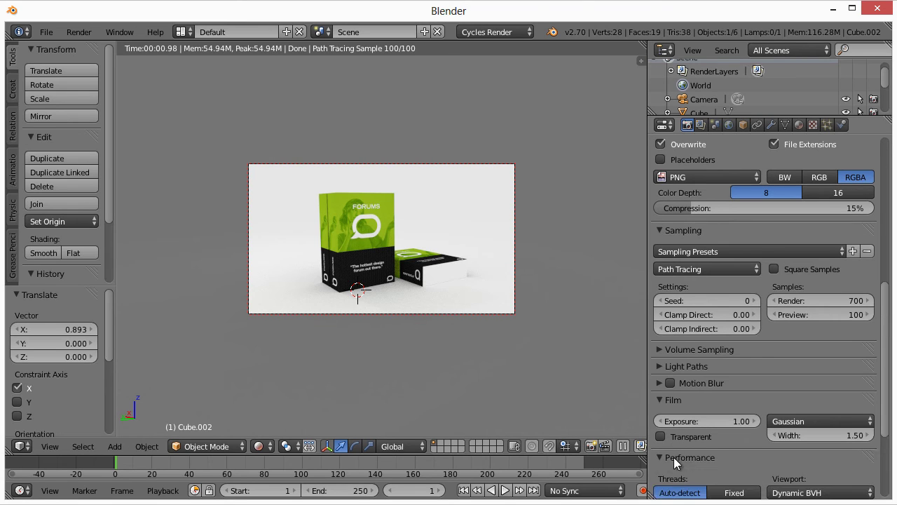
{"action": "scroll", "coordinate": [673, 457], "scroll_direction": "down", "scroll_amount": 5}
{"action": "left_click", "coordinate": [724, 406]}
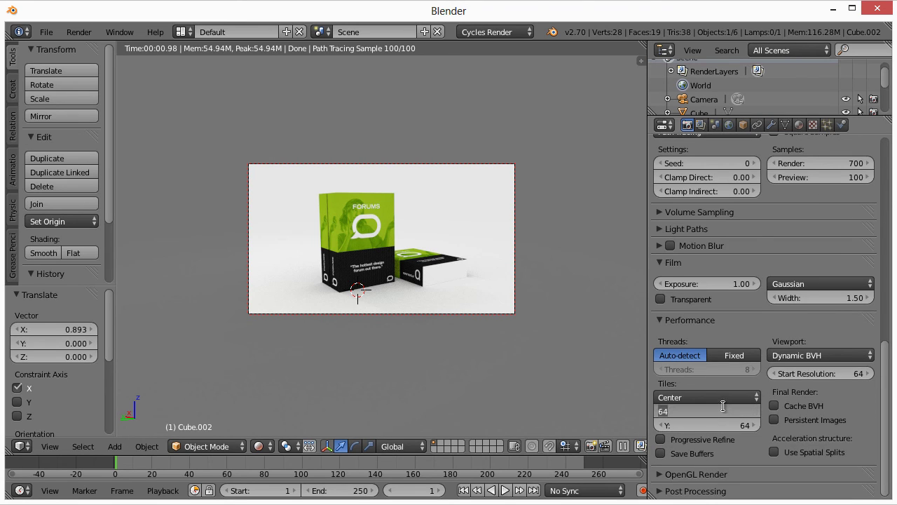
{"action": "type", "text": "256"}
{"action": "key", "text": "Tab"}
{"action": "type", "text": "256"}
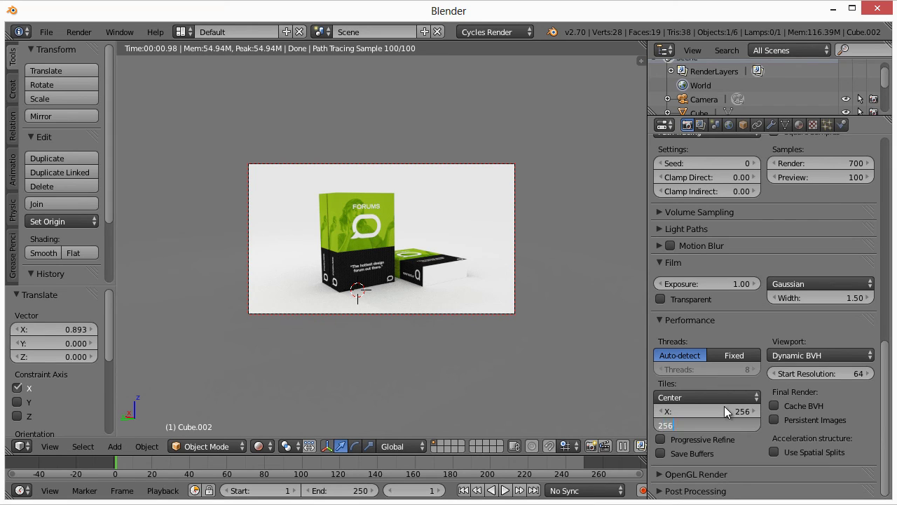
{"action": "key", "text": "Return"}
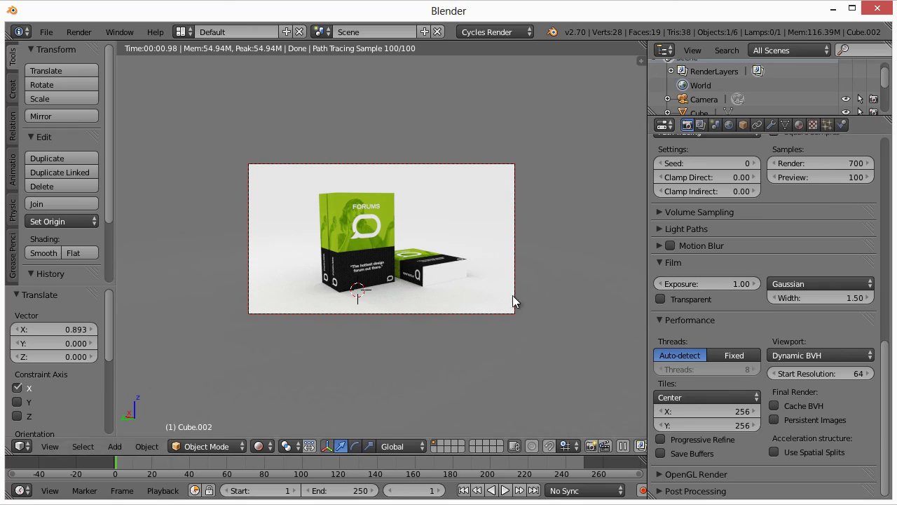
Render the scene as a still image and inspect the boxes in the result up close and in full
{"action": "scroll", "coordinate": [504, 310], "scroll_direction": "up", "scroll_amount": 5}
{"action": "scroll", "coordinate": [701, 273], "scroll_direction": "up", "scroll_amount": 2}
{"action": "scroll", "coordinate": [372, 261], "scroll_direction": "down", "scroll_amount": 6}
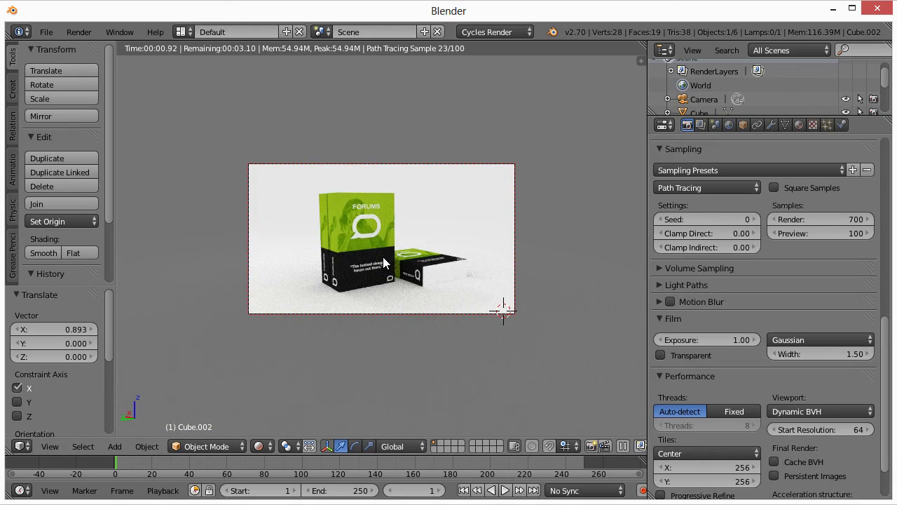
{"action": "scroll", "coordinate": [724, 246], "scroll_direction": "up", "scroll_amount": 15}
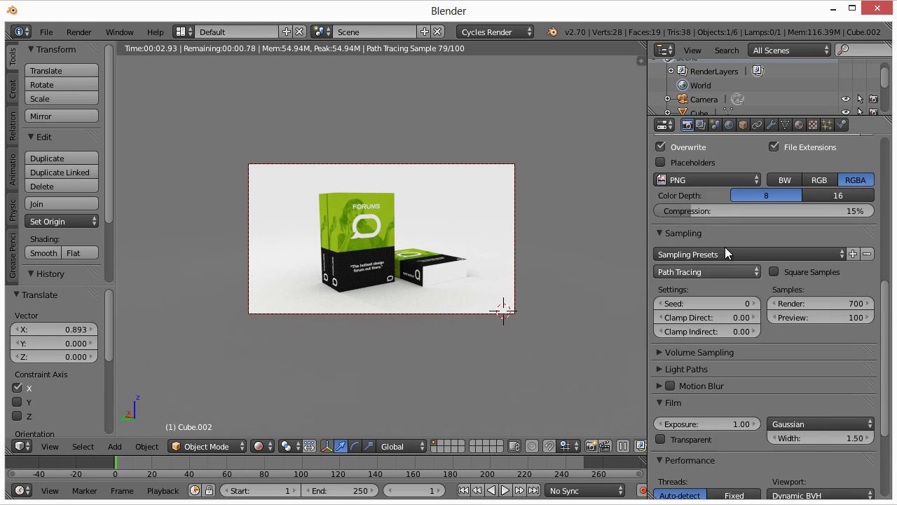
{"action": "left_click", "coordinate": [699, 189]}
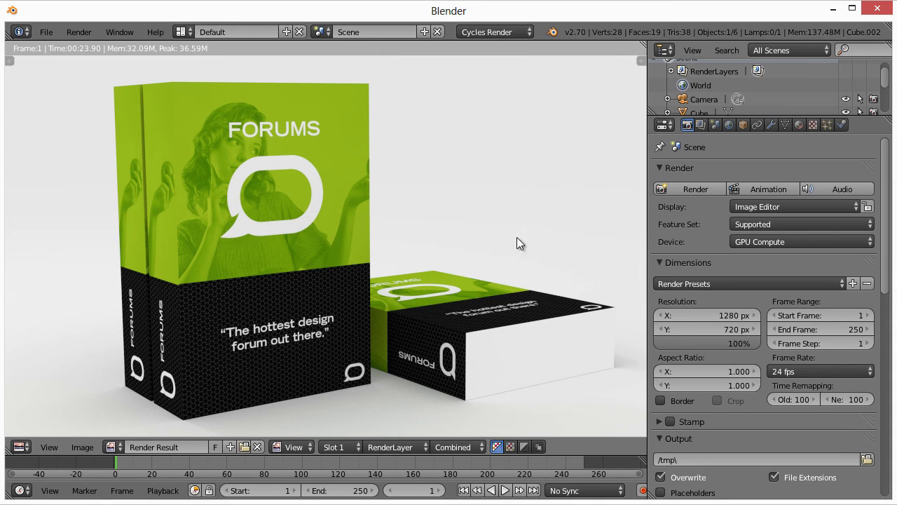
{"action": "scroll", "coordinate": [259, 187], "scroll_direction": "down", "scroll_amount": 2}
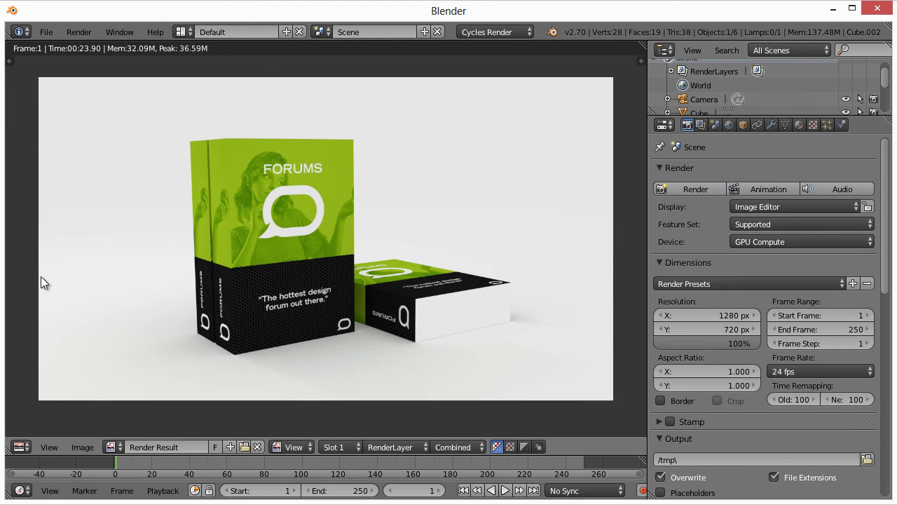
{"action": "scroll", "coordinate": [428, 347], "scroll_direction": "up", "scroll_amount": 2}
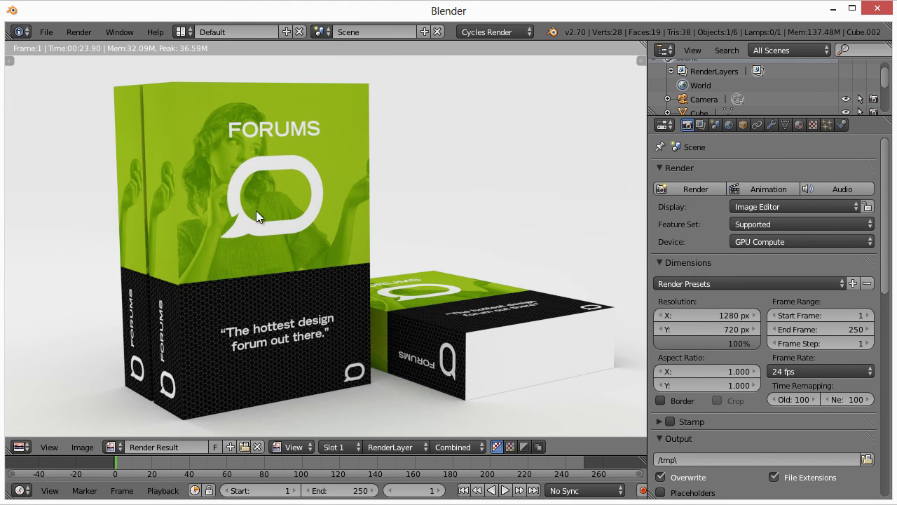
{"action": "scroll", "coordinate": [255, 202], "scroll_direction": "down", "scroll_amount": 2}
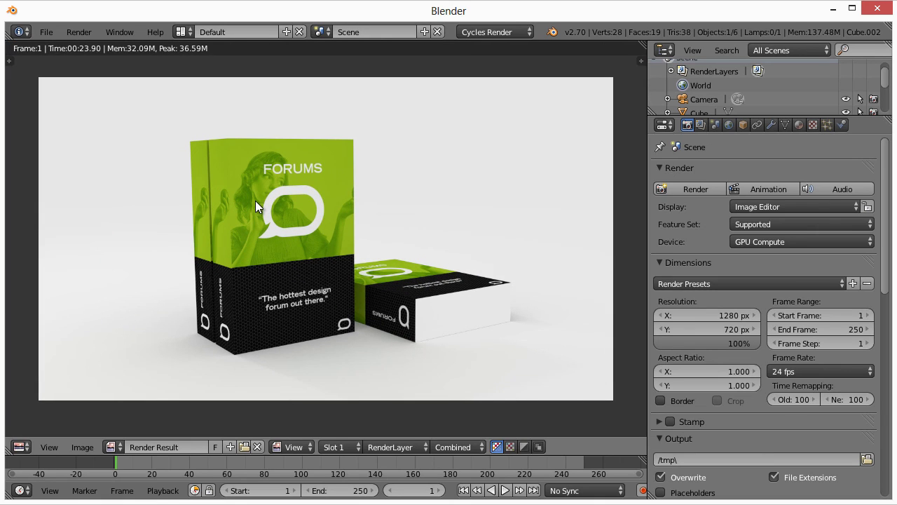